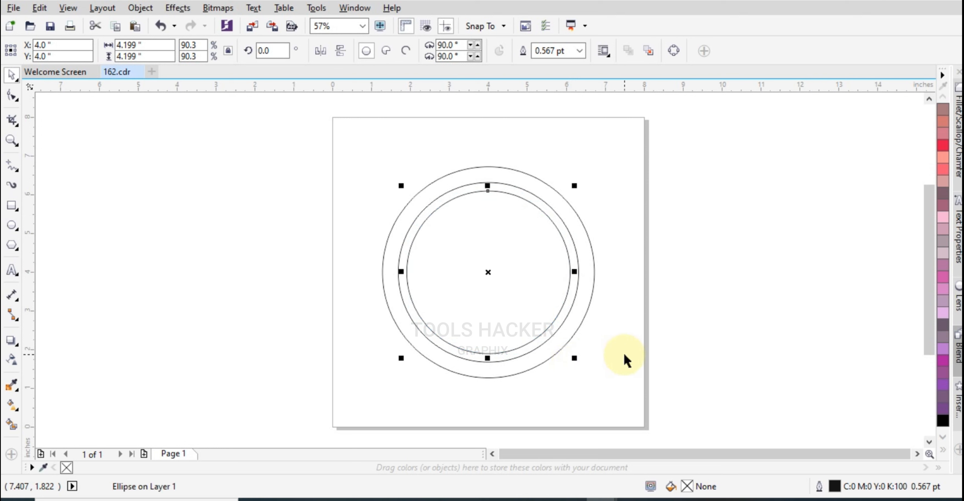
left_click(635, 344)
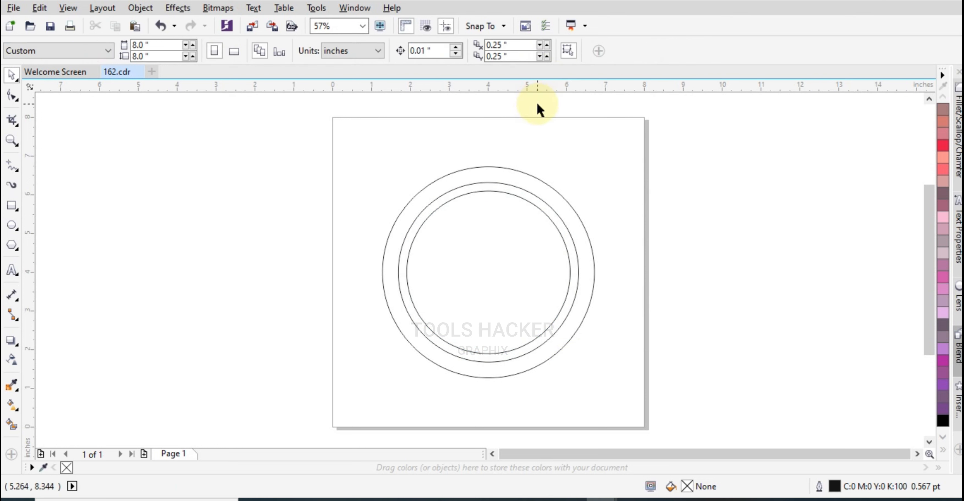
left_click(15, 205)
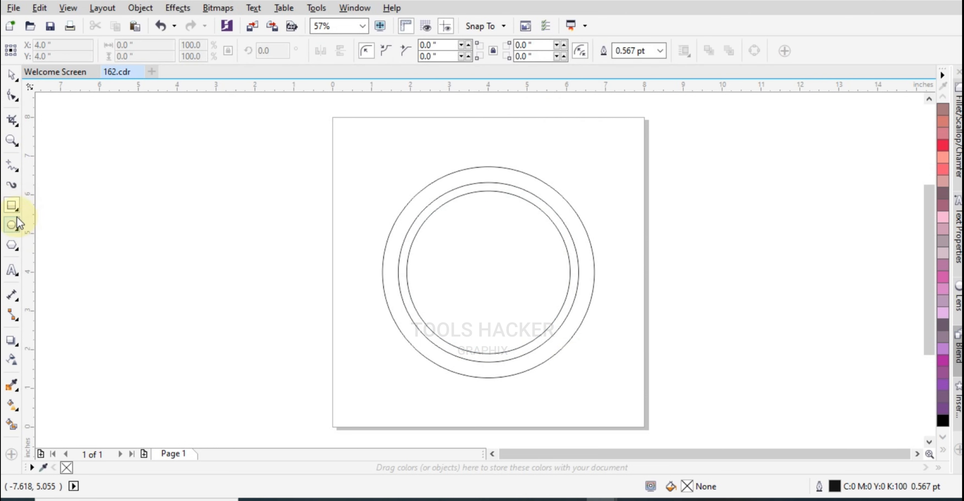
left_click(12, 165)
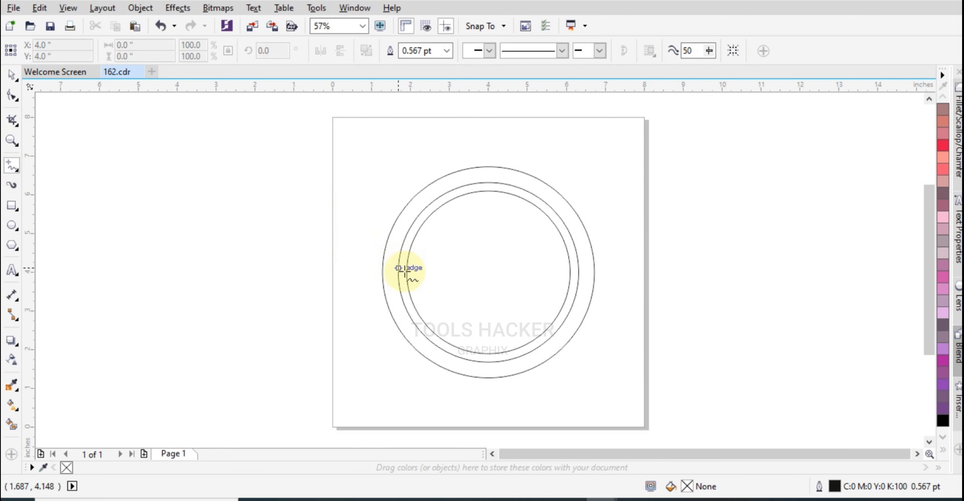
left_click(12, 75)
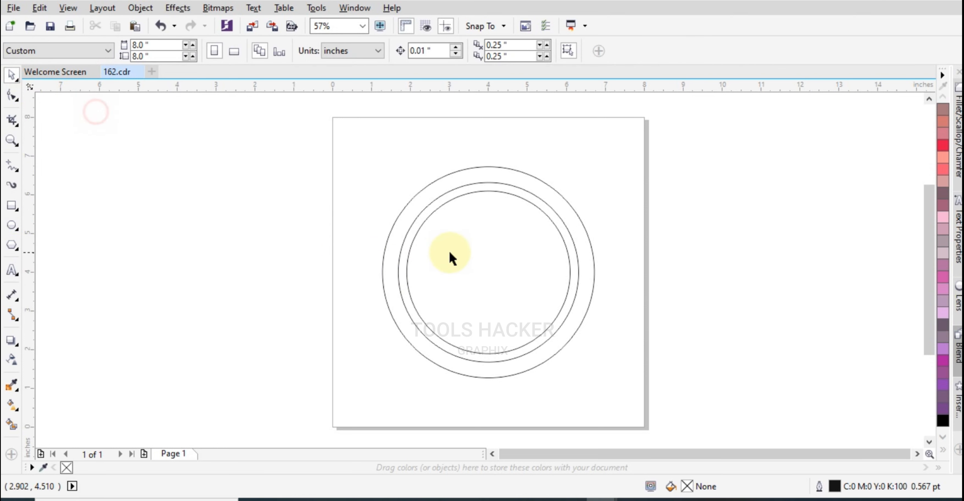
- Add two smaller concentric copies inside the innermost circle, the first about 3.87 inches in diameter and the second slightly smaller
left_click(450, 252)
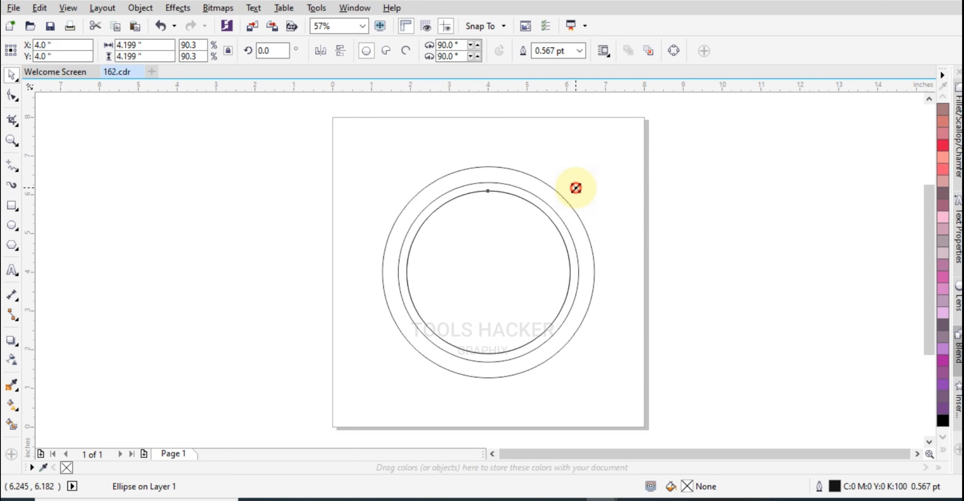
left_click_drag(575, 188, 569, 189)
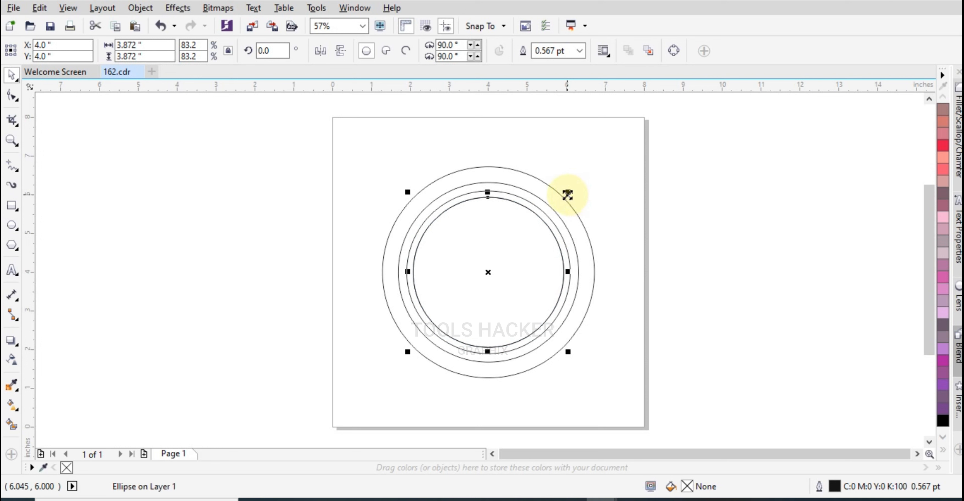
left_click_drag(567, 192, 562, 193)
left_click(609, 189)
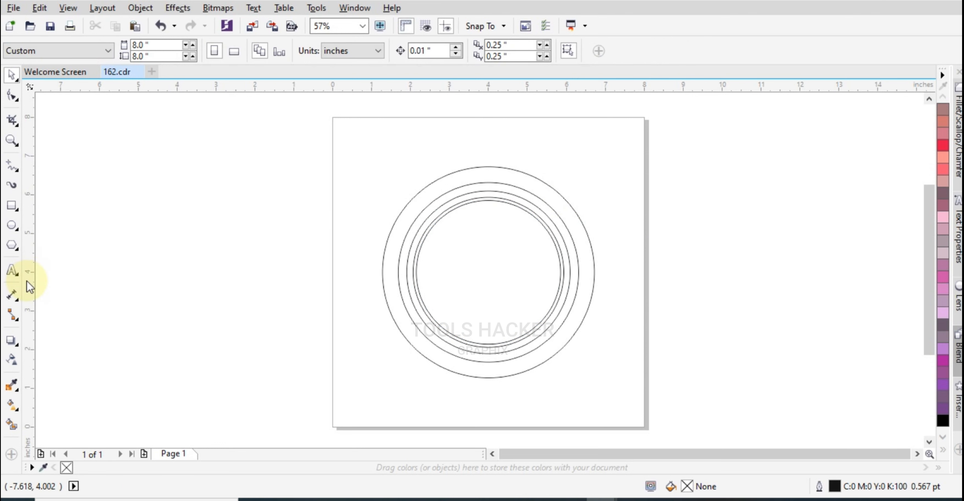
- Place a vertical guideline through the centre of the circles at about X 3.97 inches
left_click_drag(27, 281, 490, 336)
left_click(512, 168)
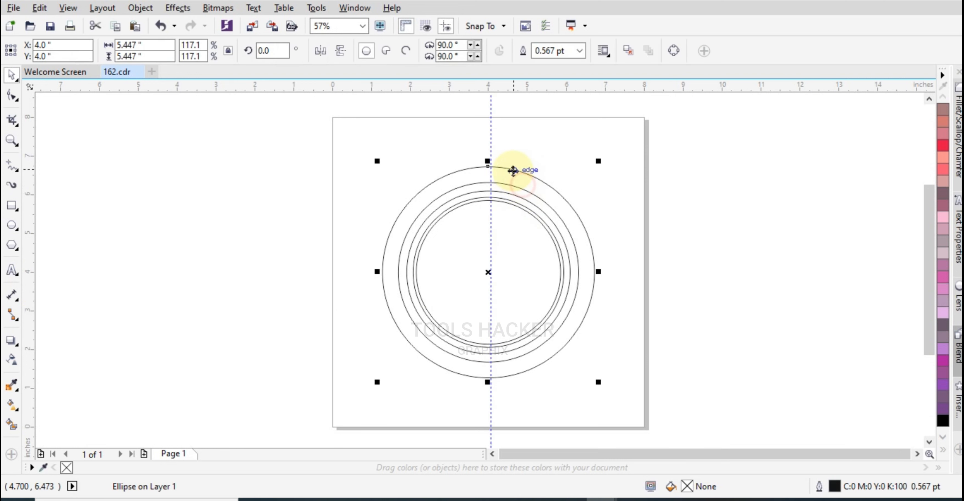
left_click(487, 138)
left_click_drag(490, 138, 487, 146)
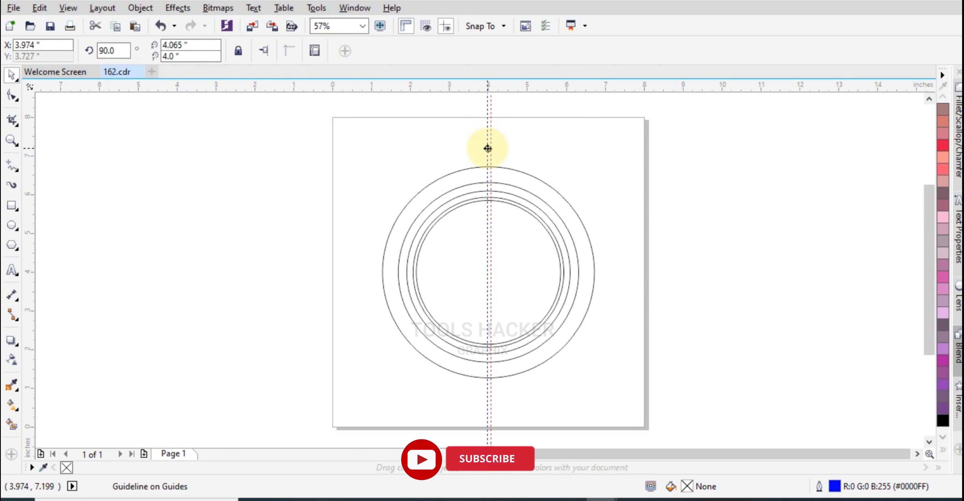
left_click(524, 155)
- Draw a narrow upright rectangle across the circles' lower edge, just left of the guideline, about 0.53 by 2.34 inches
left_click(11, 205)
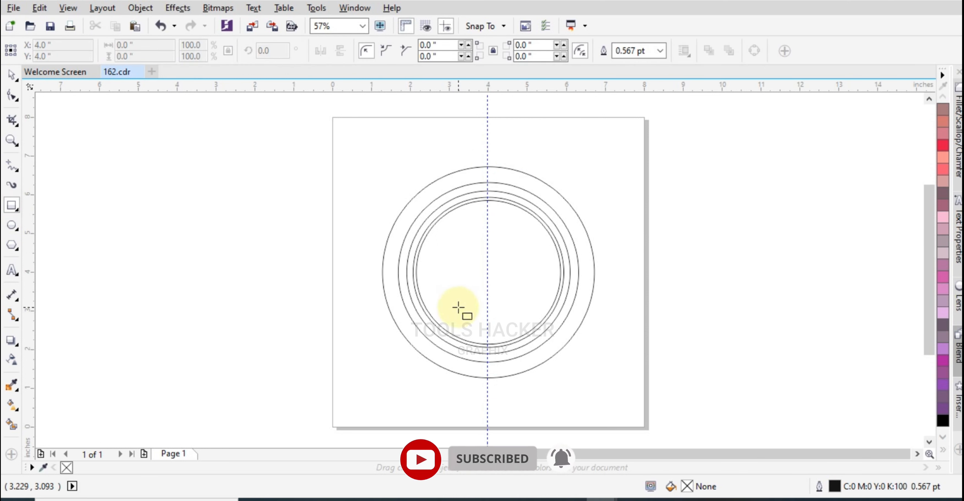
left_click_drag(462, 303, 483, 403)
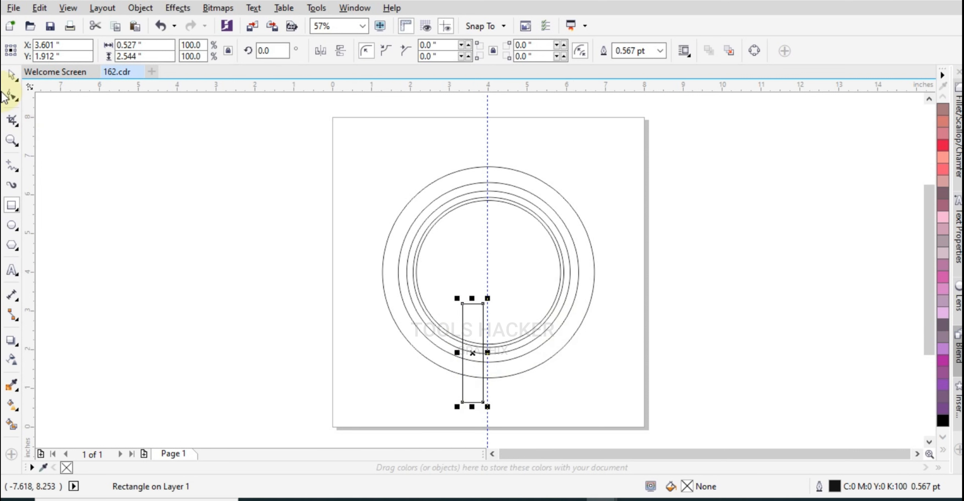
left_click(9, 76)
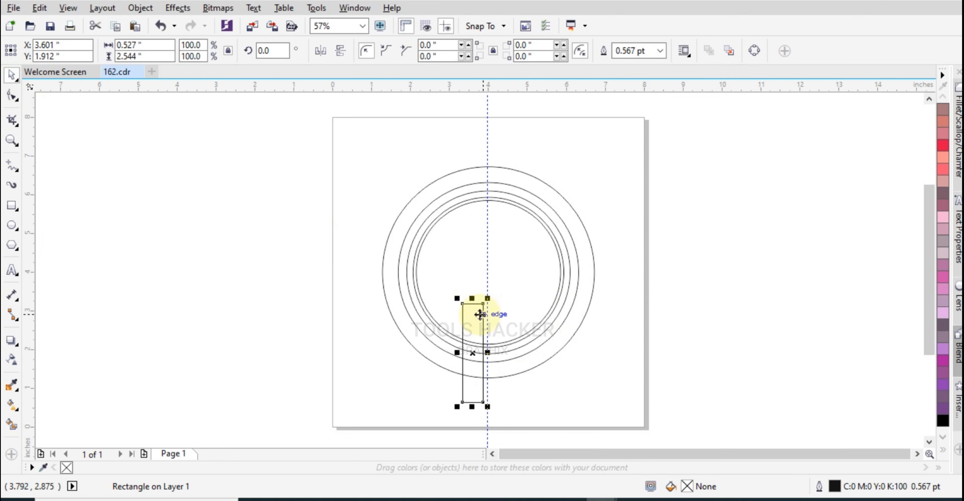
left_click_drag(472, 298, 467, 310)
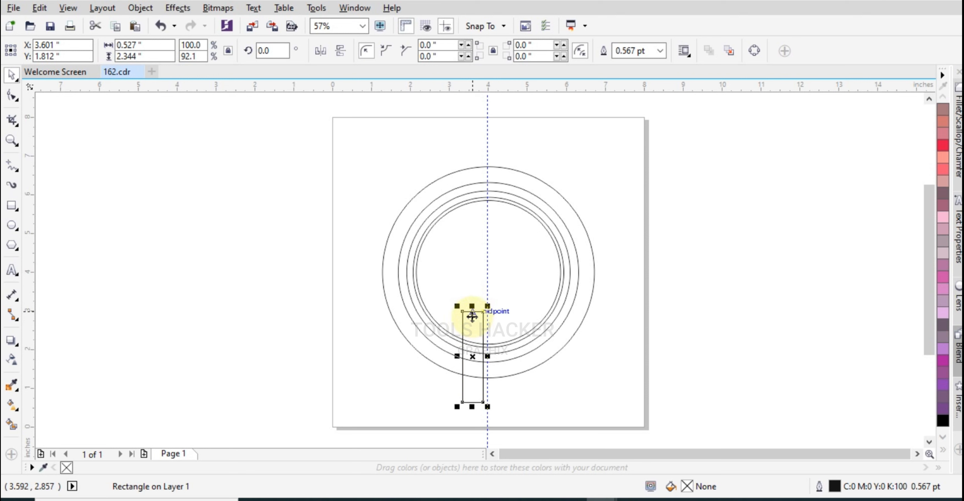
- Create a stretched copy of the narrow rectangle about 6.92 inches tall and rotate the copy to 45 degrees
left_click_drag(473, 306, 475, 134)
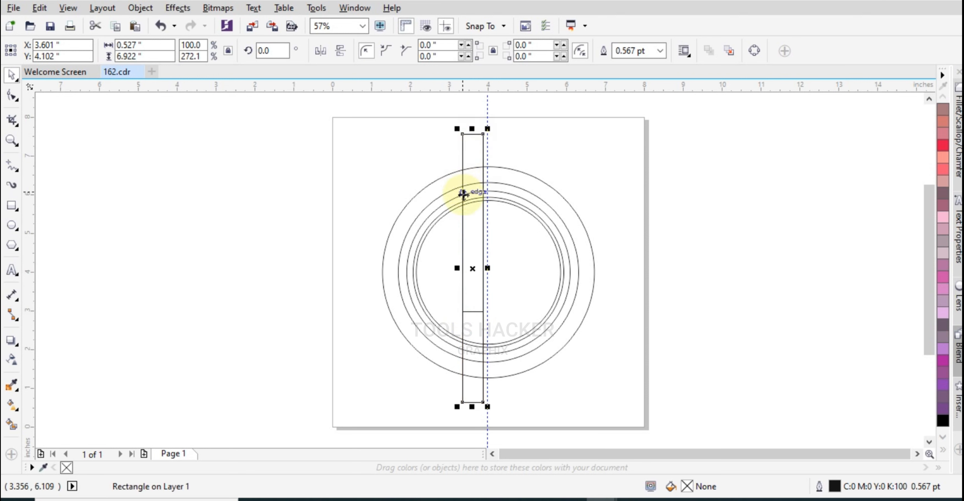
left_click(468, 202)
left_click(468, 149)
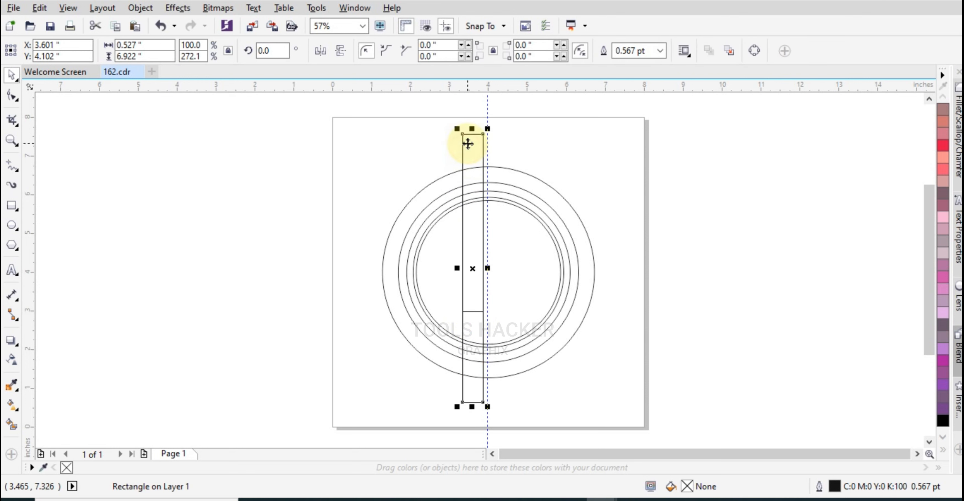
left_click(467, 144)
left_click_drag(488, 405, 544, 324)
left_click(649, 324)
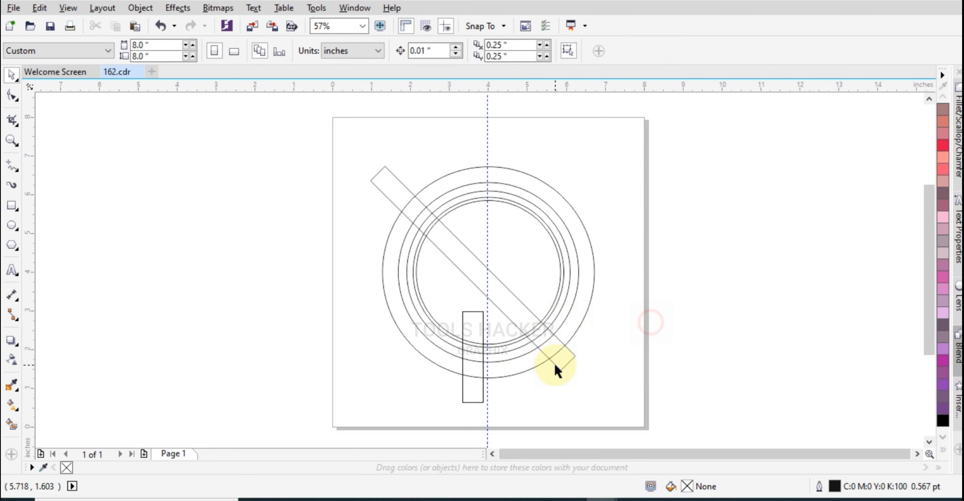
- Move the rotated long rectangle so its lower corner meets the upper-right corner of the short upright rectangle
left_click_drag(554, 362, 466, 321)
scroll(466, 320, "up", 4)
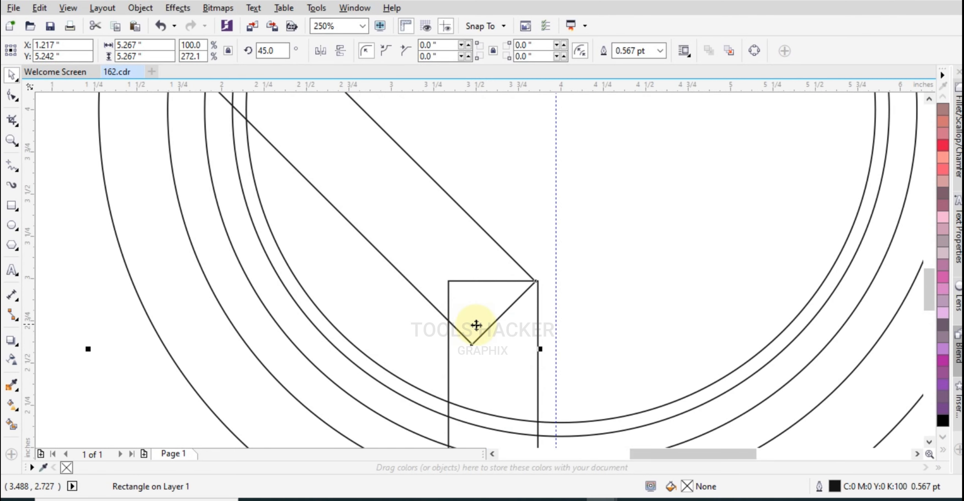
scroll(518, 296, "up", 4)
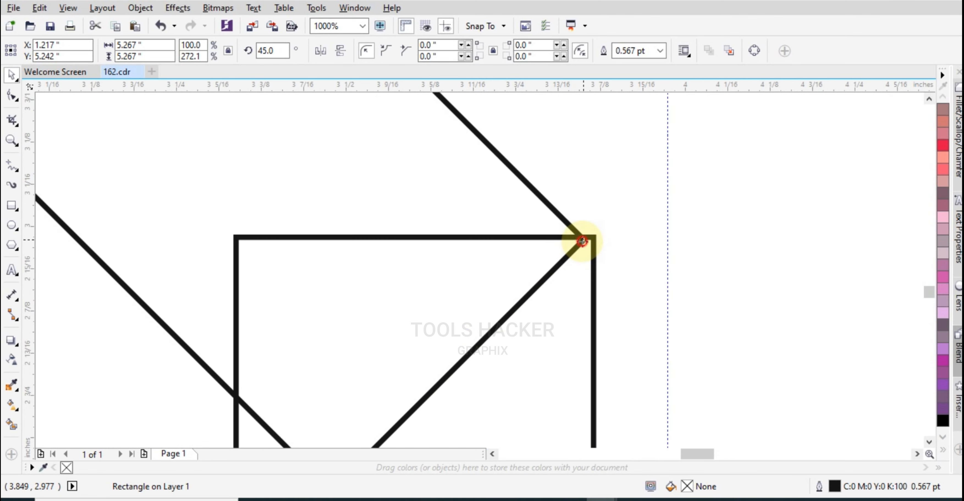
left_click_drag(582, 241, 591, 240)
scroll(468, 284, "down", 6)
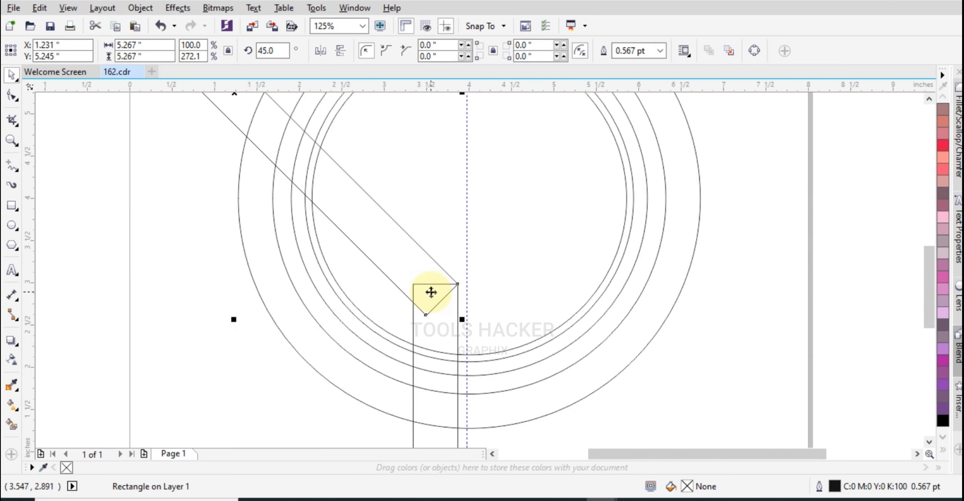
scroll(430, 290, "down", 4)
scroll(421, 275, "up", 2)
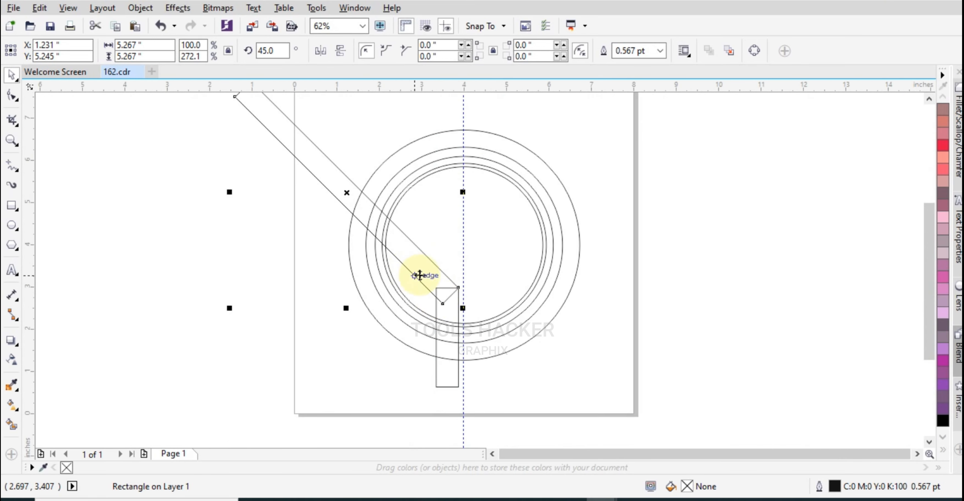
- Fill the rotated and upright rectangles with white and weld them into one bent bar
left_click(438, 370, "shift")
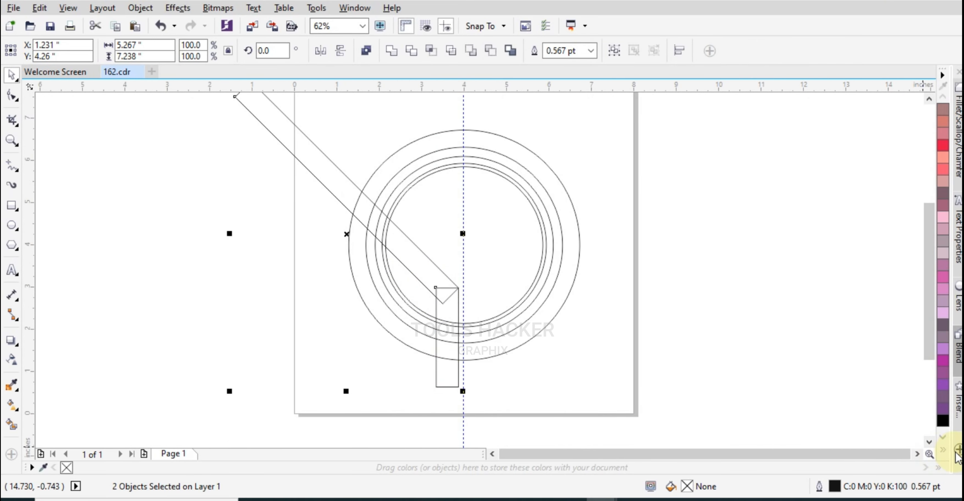
left_click(941, 449)
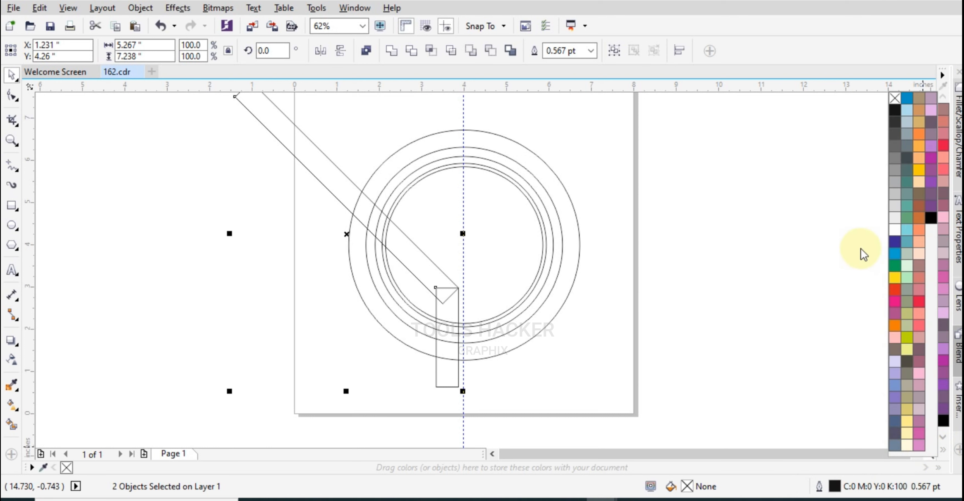
left_click(894, 229)
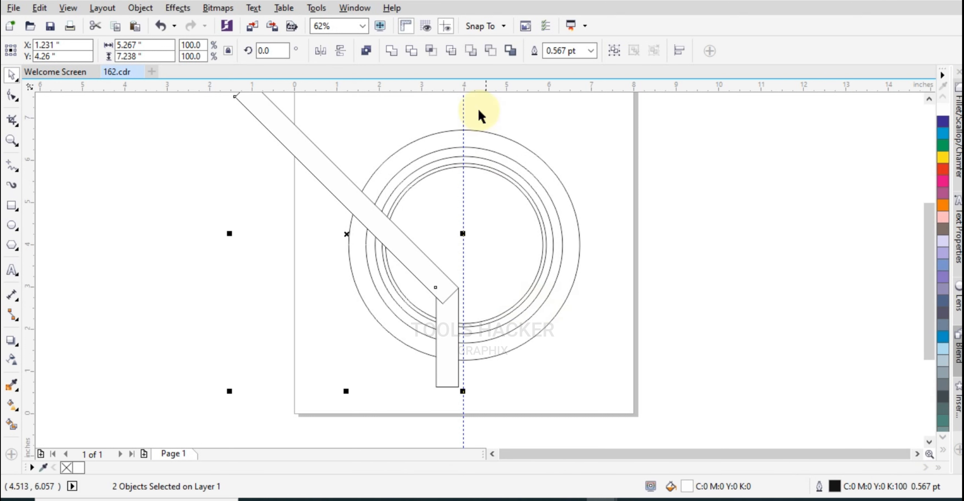
left_click(391, 51)
left_click(686, 248)
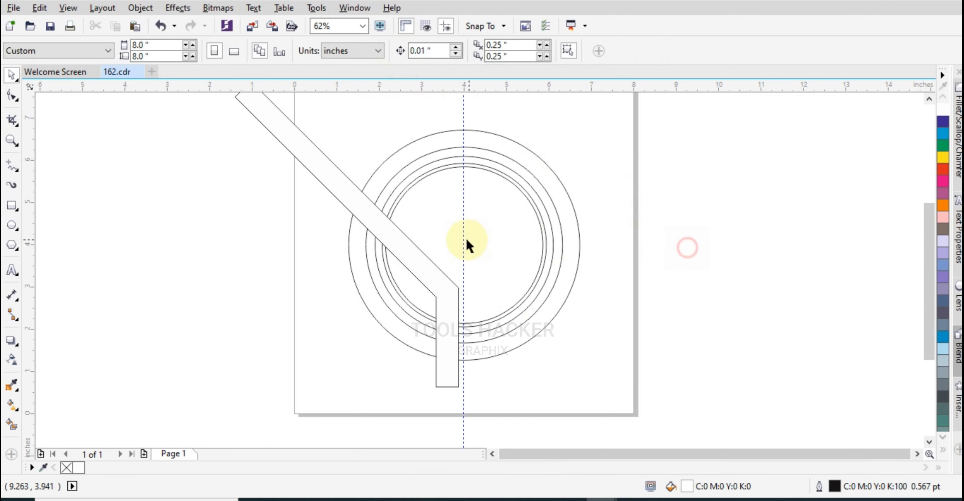
- Duplicate the bent bar and nudge the copy up and right to X 1.871 and Y 5.18 inches, leaving a narrow gap
left_click(428, 273)
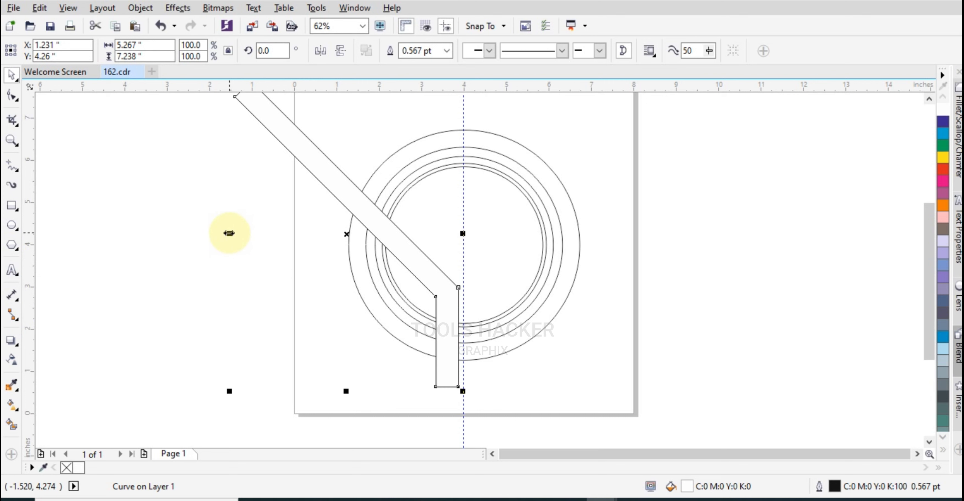
key("Up")
key("Up")
key("Up")
key("Up")
key("Up")
key("Up")
key("Up")
key("Up")
key("Up")
key("Up")
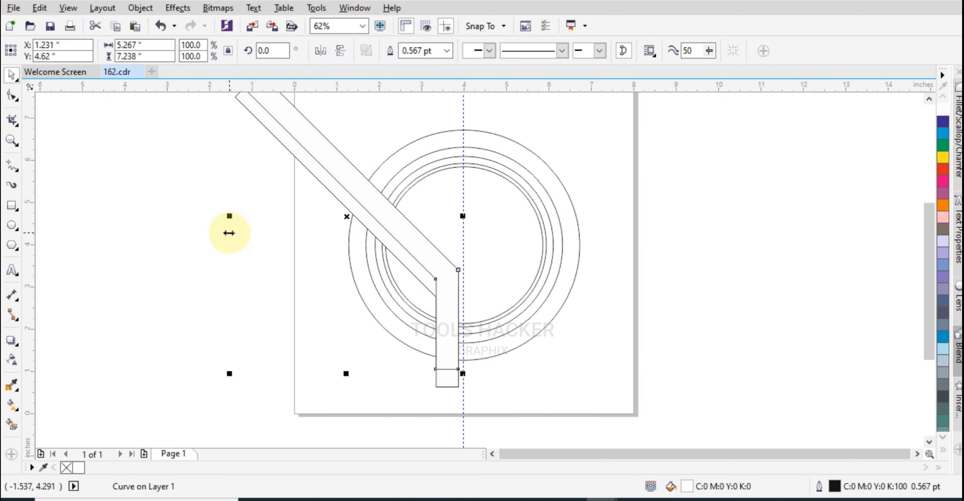
key("Up")
key("Up")
key("Up")
key("Up")
key("Up")
key("Up")
key("Up")
key("Up")
key("Up")
key("Up")
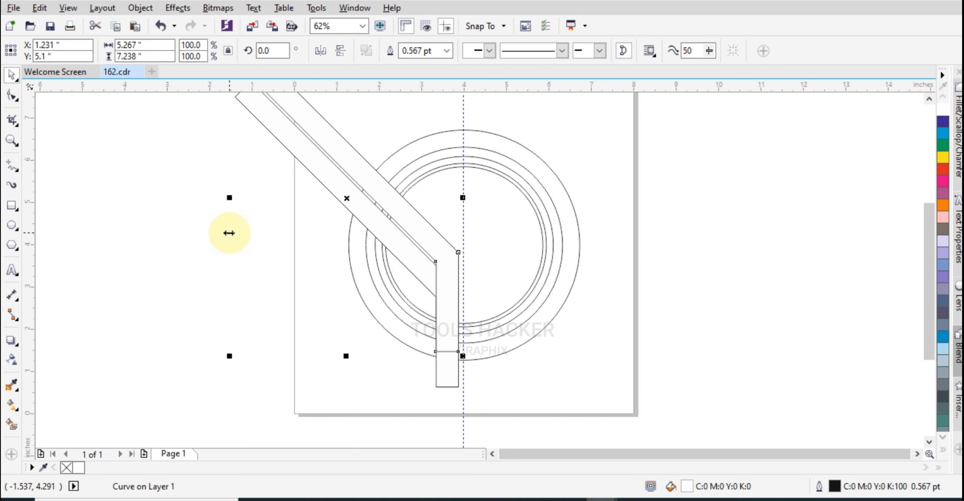
key("Up")
key("Right")
key("Right")
key("Right")
key("Right")
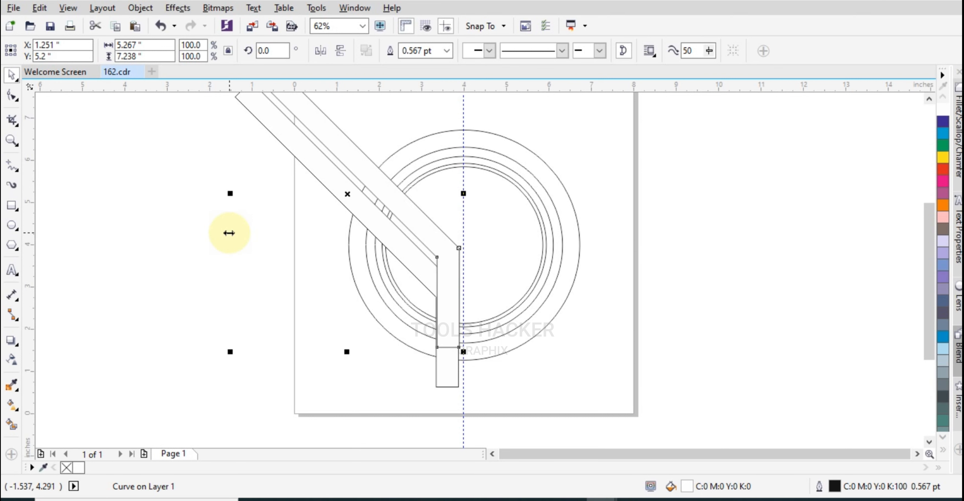
key("Right")
key("Right")
key("Right")
key("Right")
key("Right")
key("Right")
key("Right")
key("Right")
key("Right")
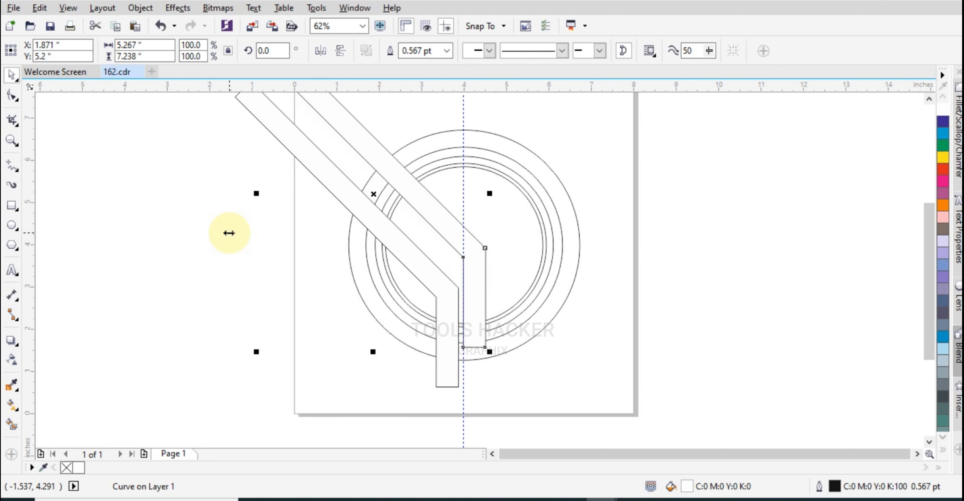
key("Down")
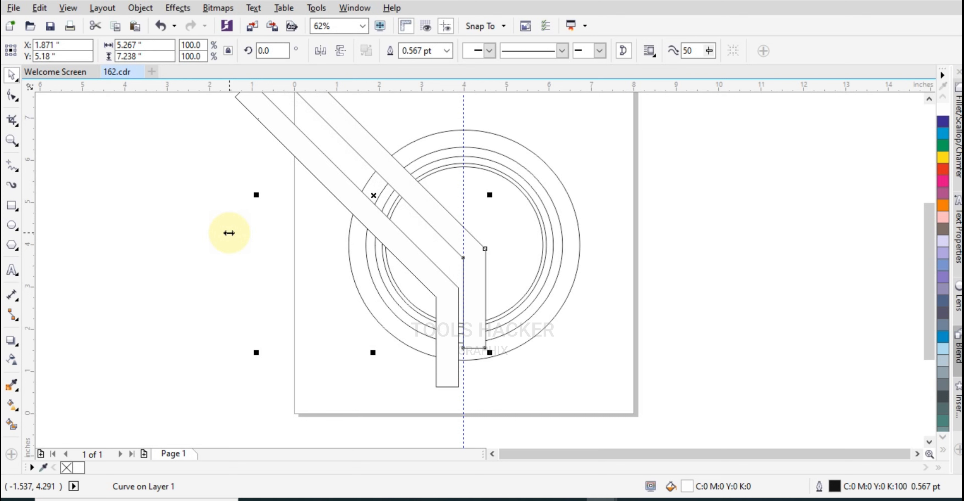
- Draw a rectangle about 3.57 by 5.1 inches from the original bar's right edge outward and trim the copied bar with it
left_click(12, 205)
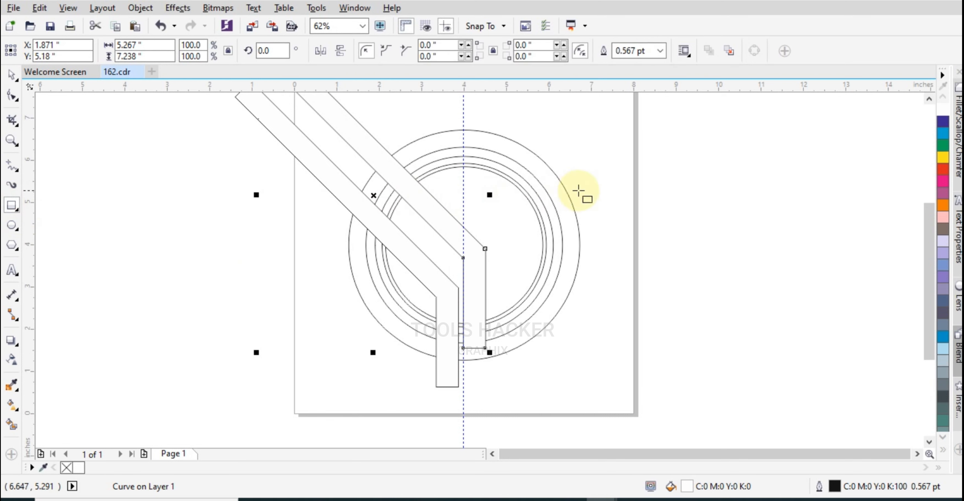
left_click_drag(609, 171, 459, 387)
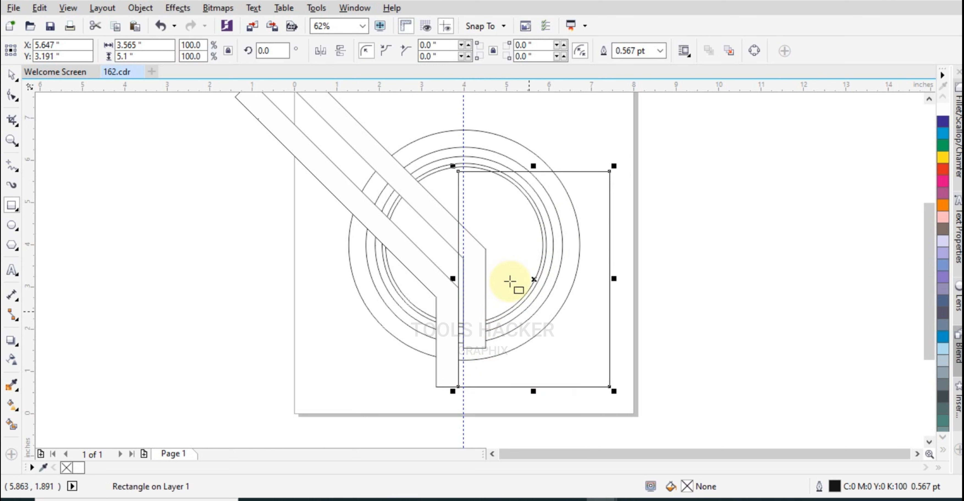
left_click(17, 72)
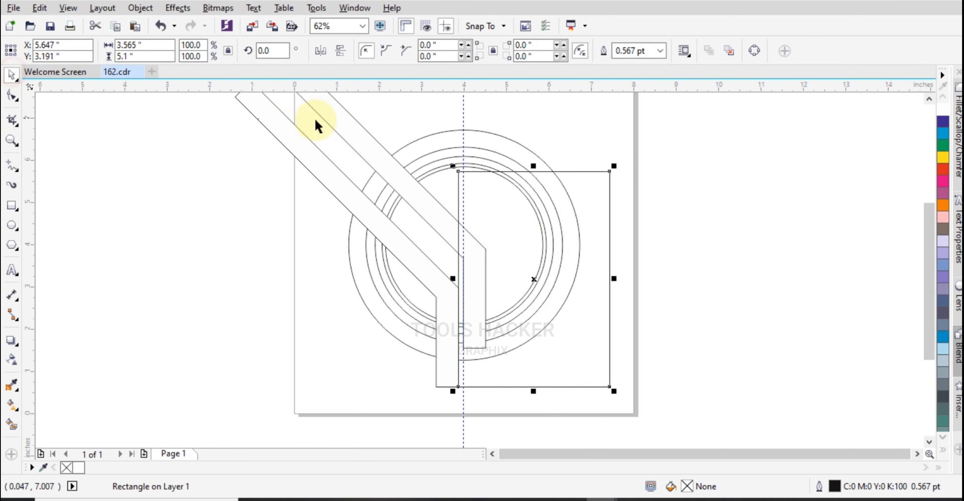
left_click(334, 125, "shift")
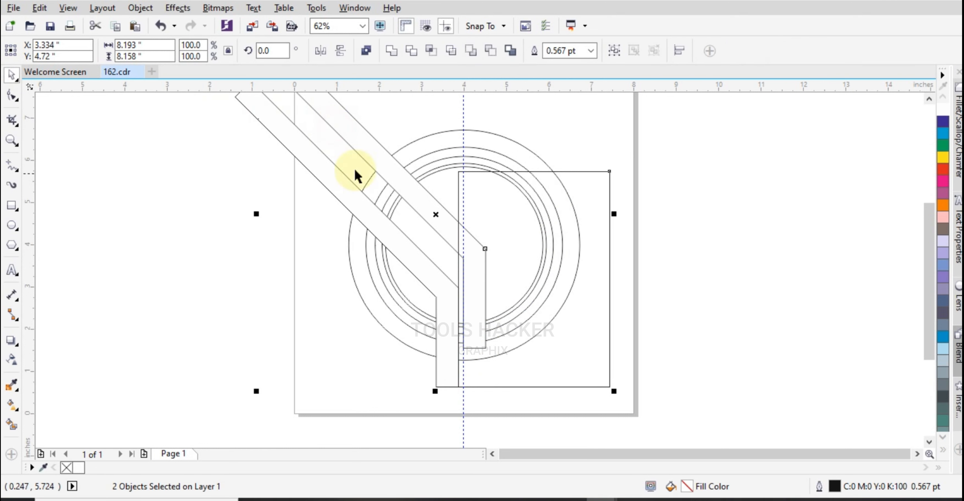
left_click(414, 51)
left_click(544, 135)
left_click(585, 177)
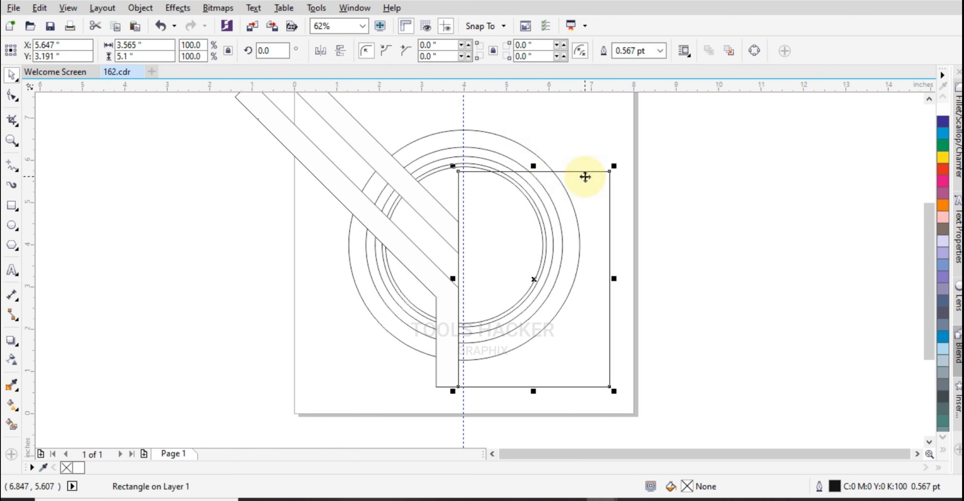
- Delete the trimming rectangle and nudge the trimmed bar straight down to Y 5.739 inches, closer to the bent bar
key("Delete")
left_click(367, 143)
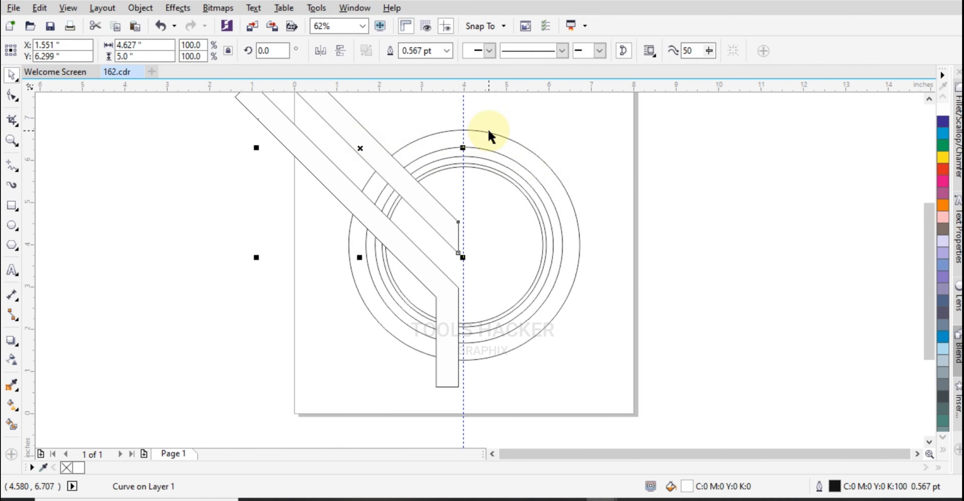
key("Down")
key("Down")
key("Down")
key("Down")
key("Down")
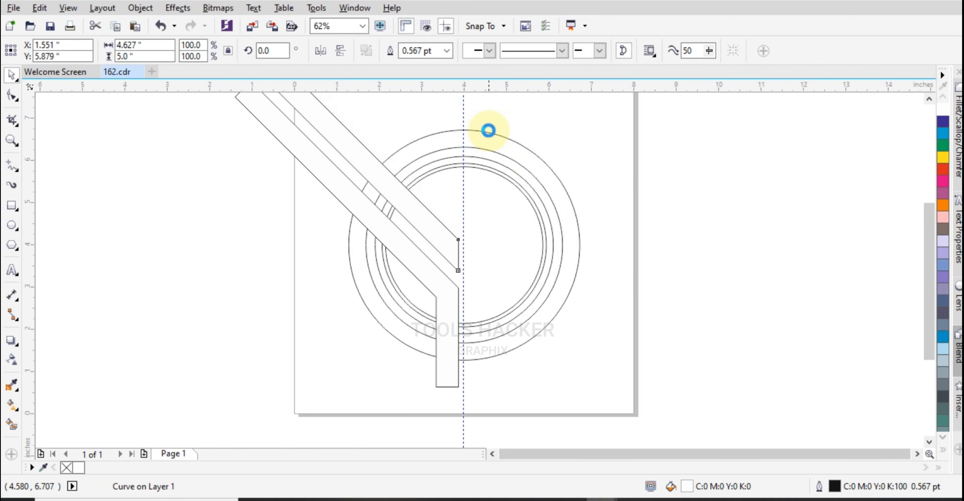
key("ctrl+Down")
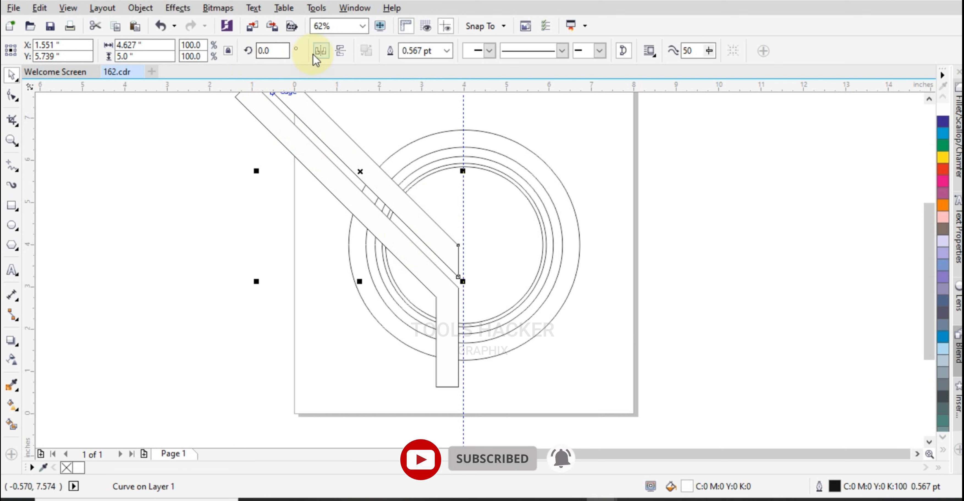
- Duplicate the trimmed bar, mirror the copy horizontally and move it so its vertical end touches the original's vertical end
left_click(324, 52)
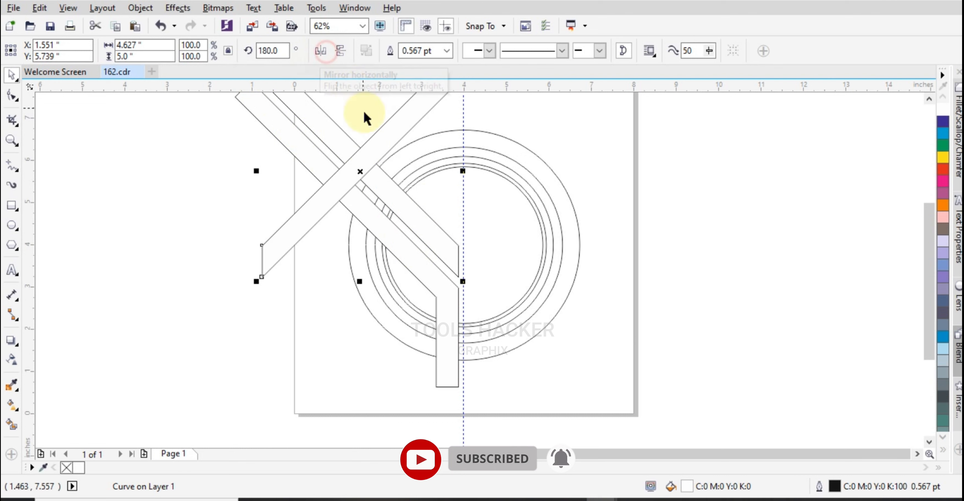
left_click_drag(317, 209, 458, 260)
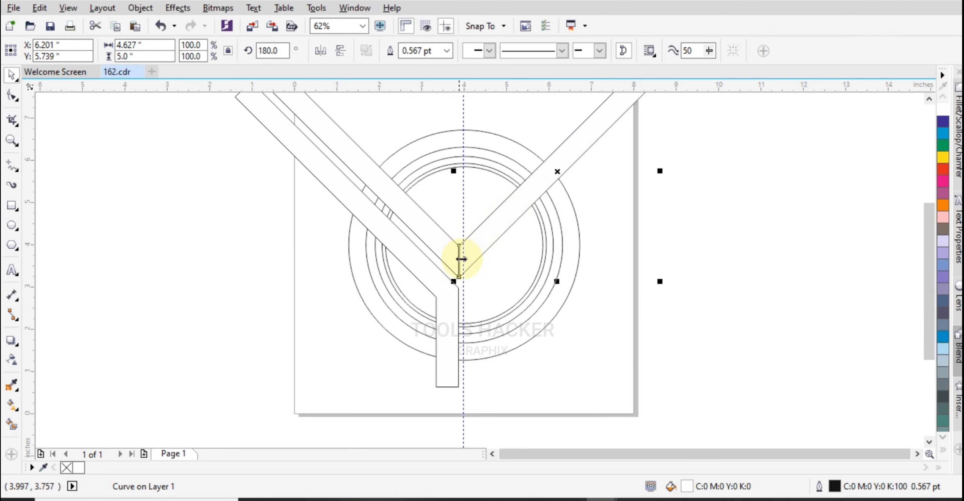
scroll(458, 262, "up", 6)
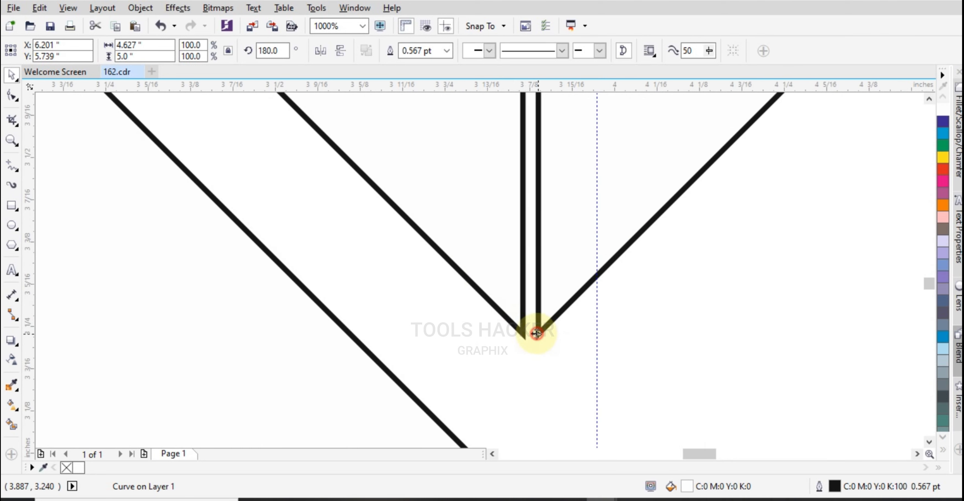
left_click_drag(536, 333, 522, 333)
scroll(483, 266, "down", 5)
- Weld the two mirrored bars into one V shape and center it horizontally on the outer circle
left_click(563, 225, "shift")
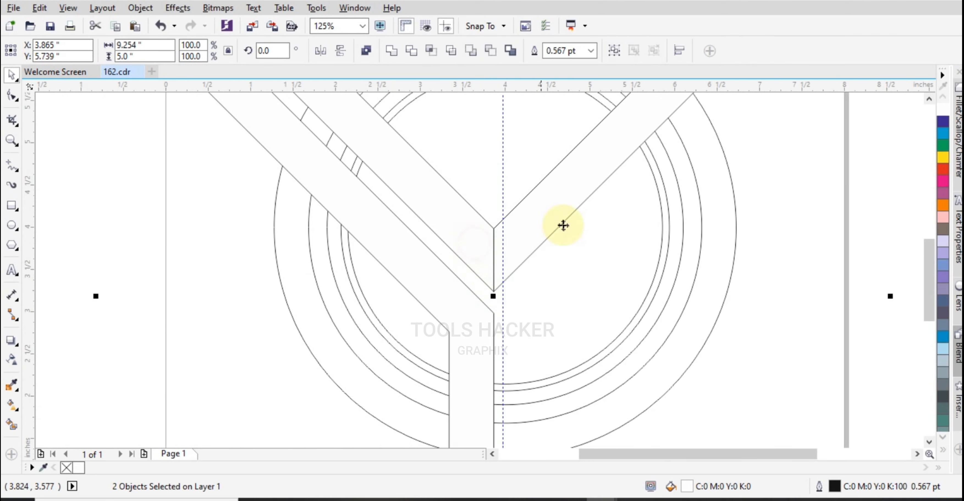
left_click(397, 51)
scroll(543, 225, "down", 2)
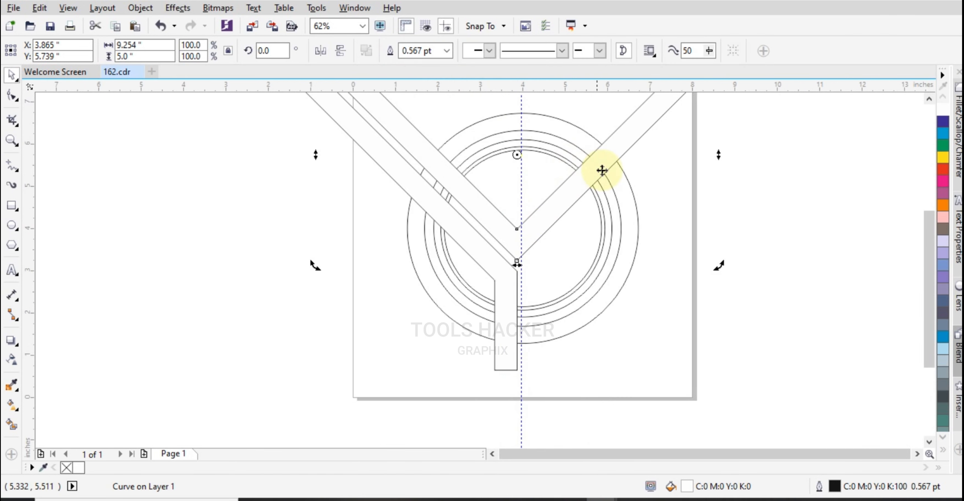
left_click(673, 303)
left_click(627, 267)
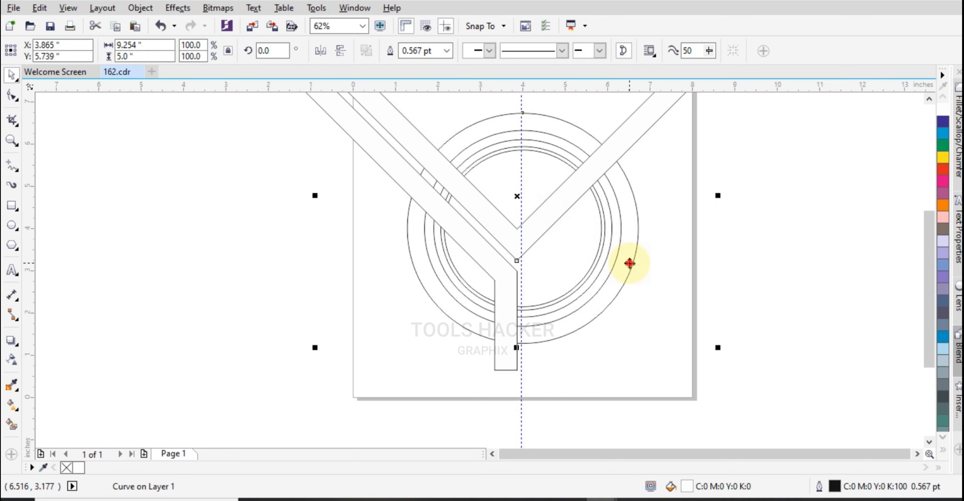
left_click(628, 263, "shift")
left_click(669, 272)
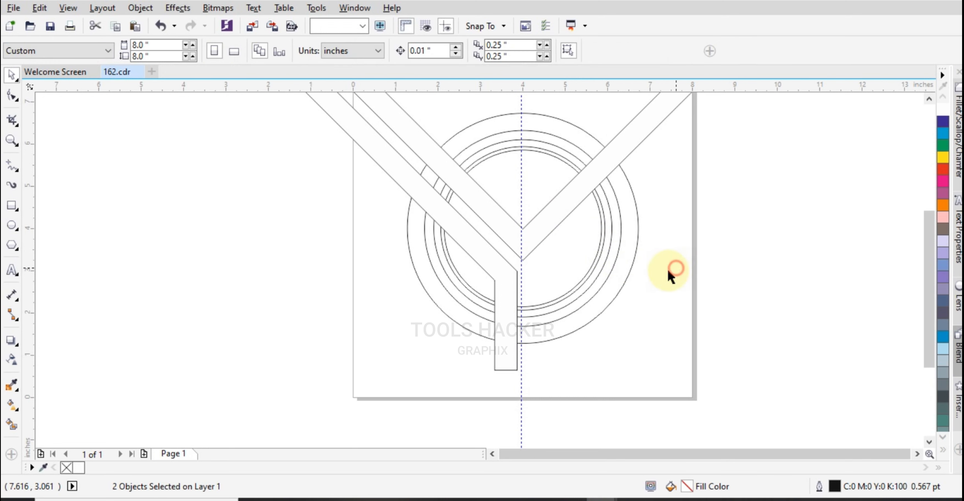
- Nudge the bent bar slightly left to X 1.221 inches
left_click(517, 290)
key("Right")
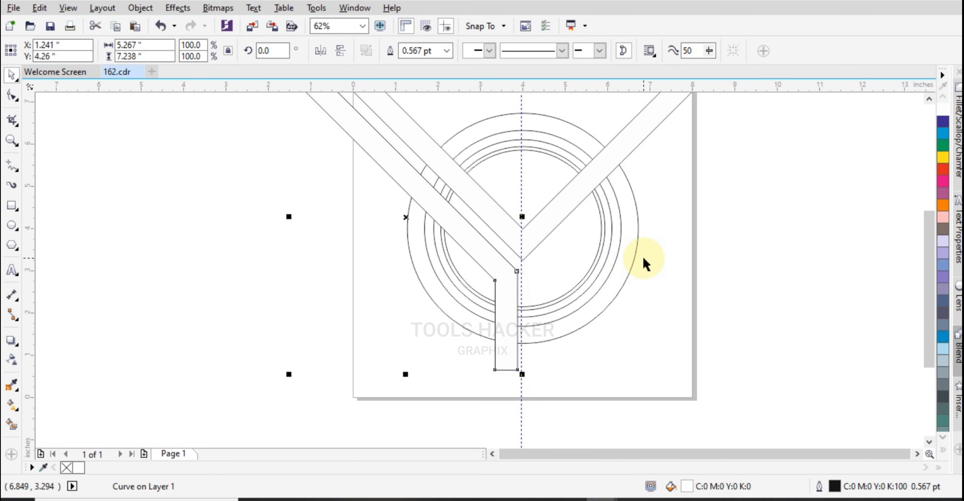
key("Left")
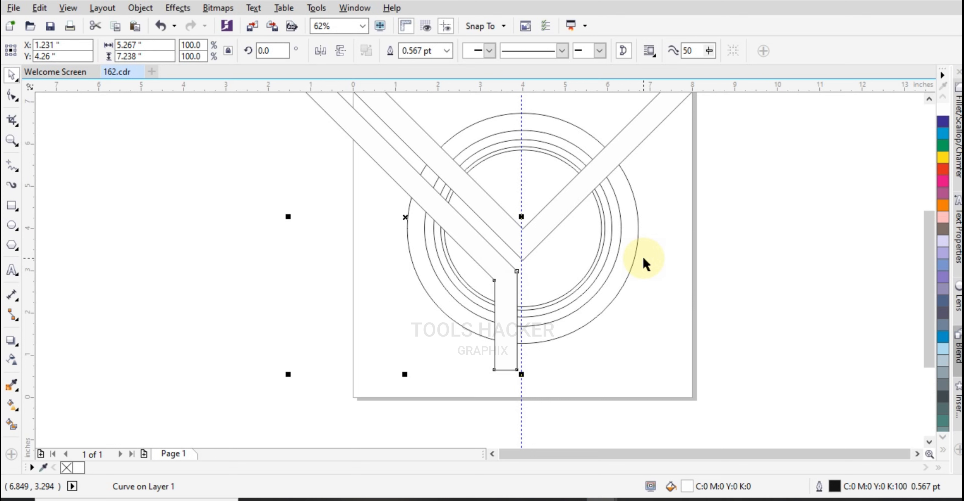
key("Left")
- Nudge the V shape down to Y 5.589 inches
left_click(562, 203)
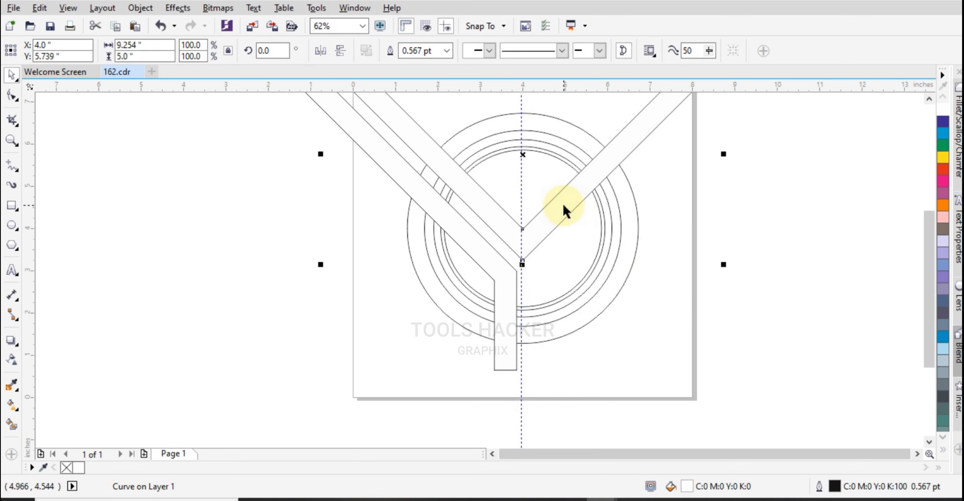
key("Down")
key("Down")
key("Down")
key("Down")
key("Down")
key("Down")
key("Down")
key("Down")
key("Down")
key("Down")
key("Down")
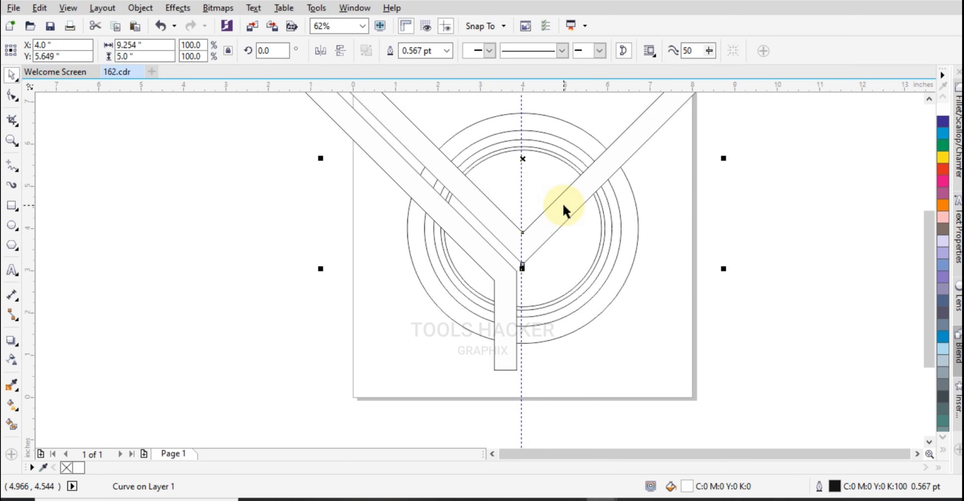
- Duplicate the bent bar in place and mirror the copy horizontally
left_click(449, 235)
key("ctrl+c")
key("ctrl+v")
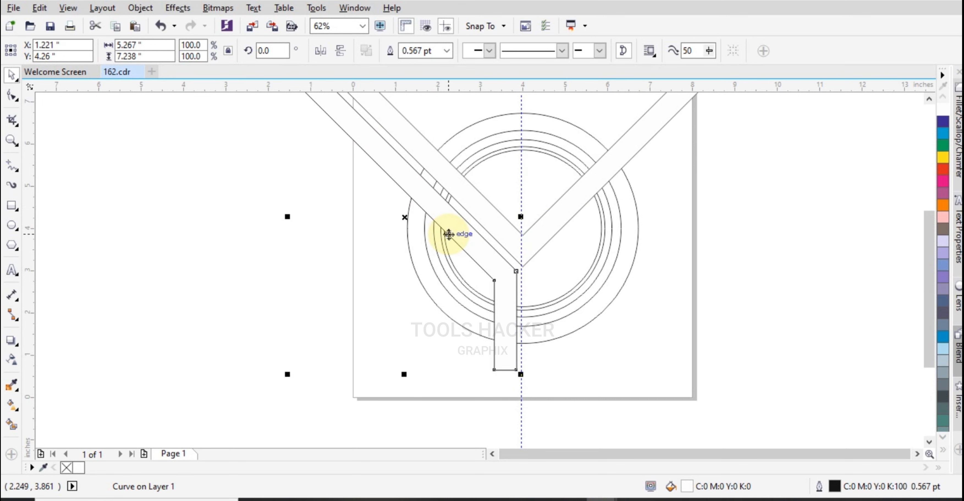
left_click(319, 50)
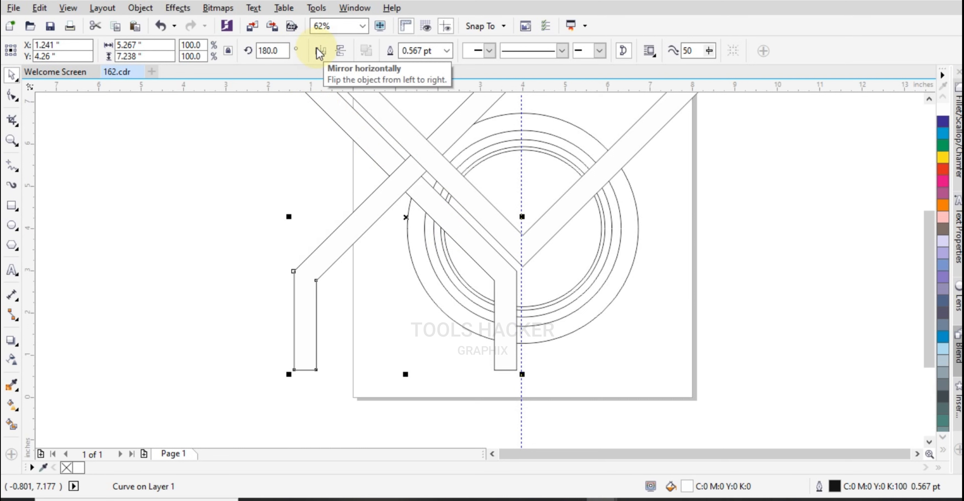
- Move the mirrored bent bar to X 6.704 inches at the V's right side, leaving a narrow gap between the two uprights
key("Right")
key("Right")
key("Right")
key("Right")
key("Right")
key("Right")
key("Right")
key("Right")
key("Right")
key("Right")
key("Right")
key("Right")
key("Right")
key("Right")
key("Right")
key("Right")
key("Right")
key("Right")
key("Right")
key("Right")
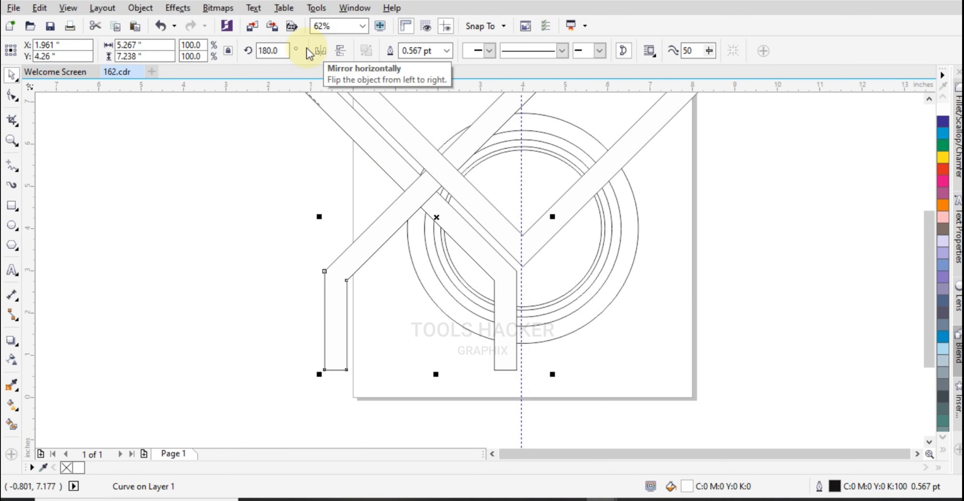
left_click_drag(350, 259, 556, 256)
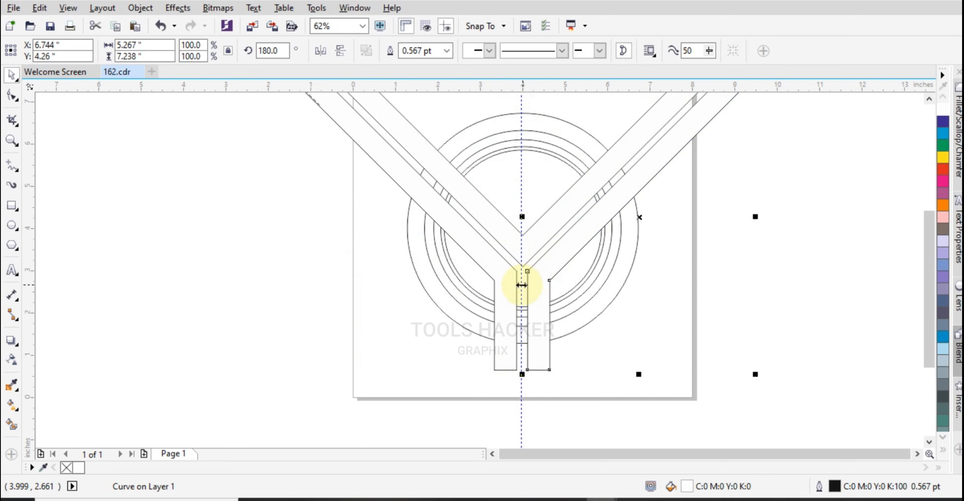
key("Left")
key("Left")
key("Left")
key("Left")
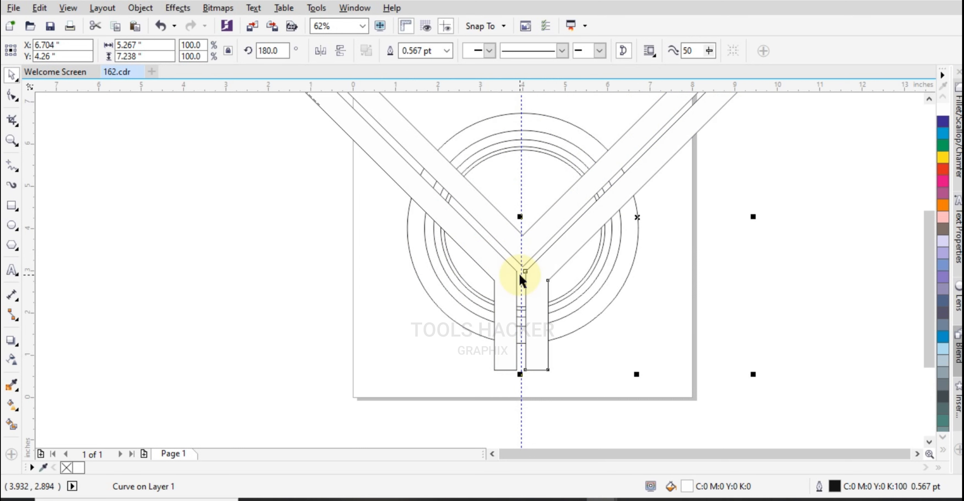
- Group the two bent bars and center the group horizontally on the outer circle
left_click(503, 264, "shift")
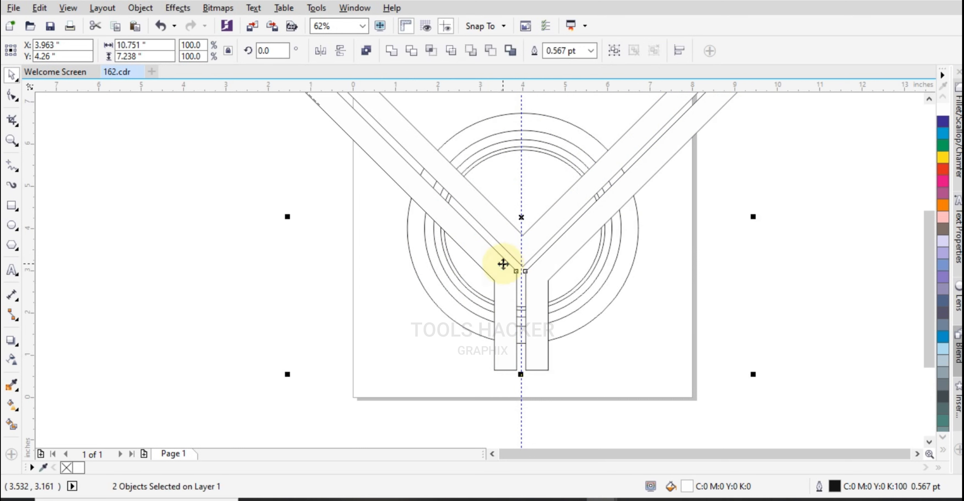
key("ctrl+g")
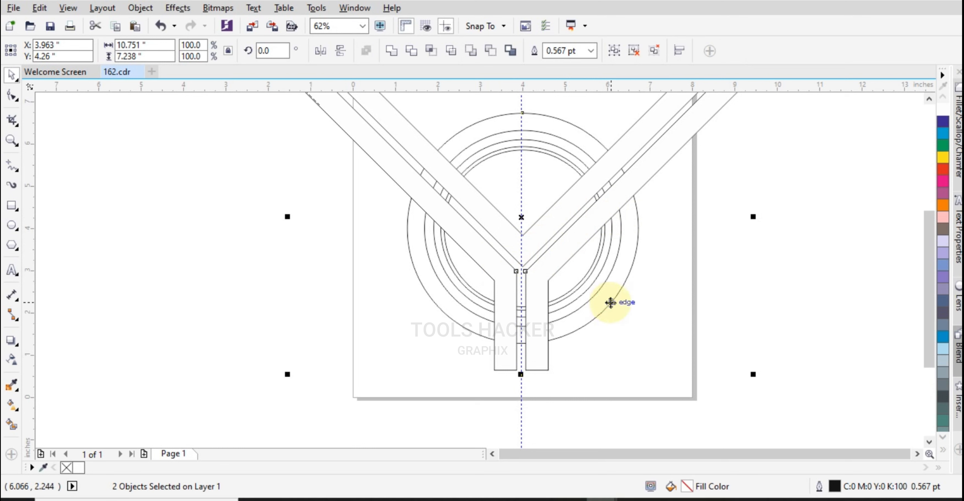
key("Right")
key("Right")
key("Right")
left_click(689, 326)
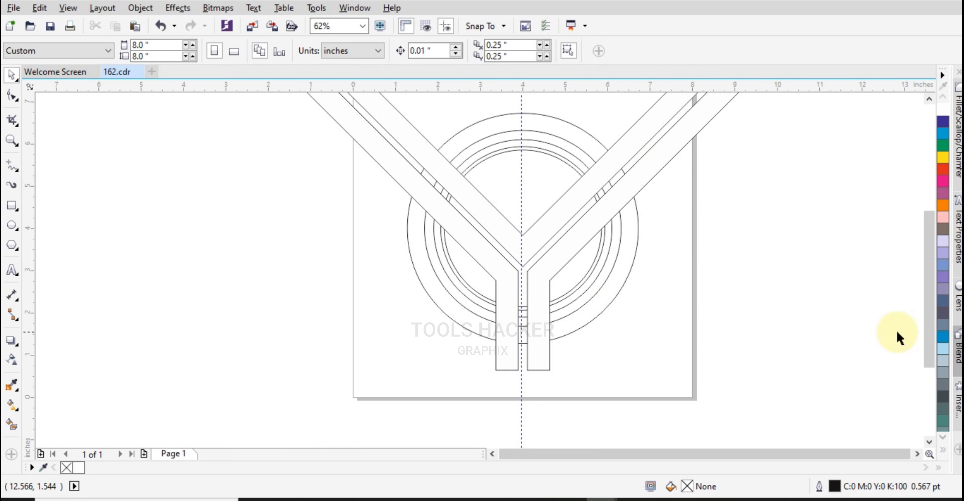
- Bring the outermost circle to the front, above all the bars
left_click(599, 314)
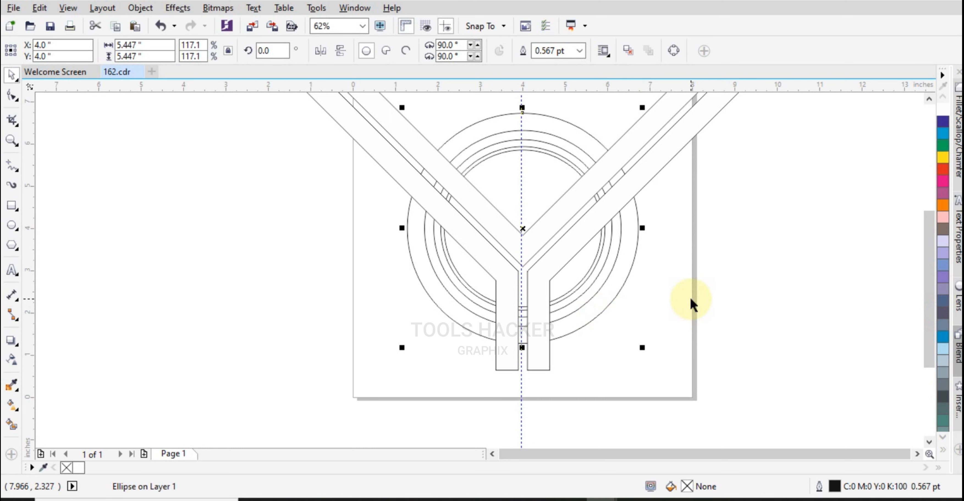
left_click(709, 289)
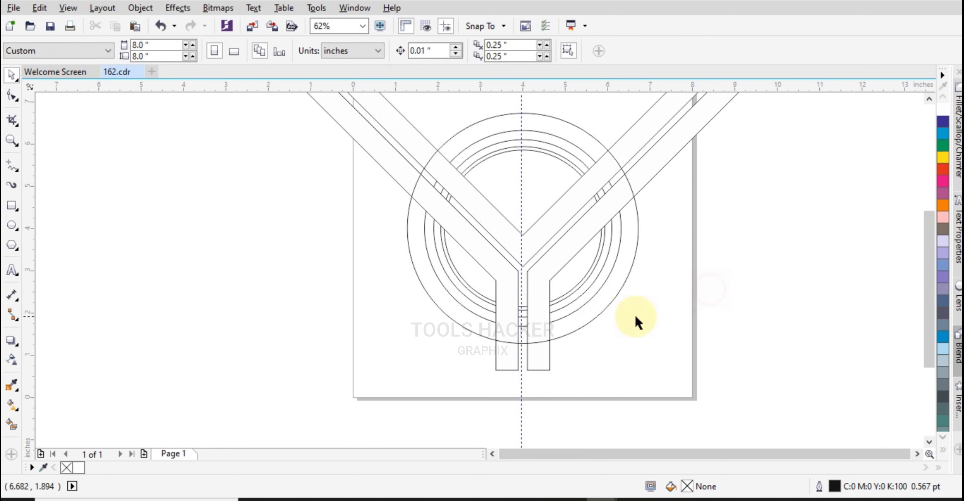
left_click_drag(929, 330, 927, 317)
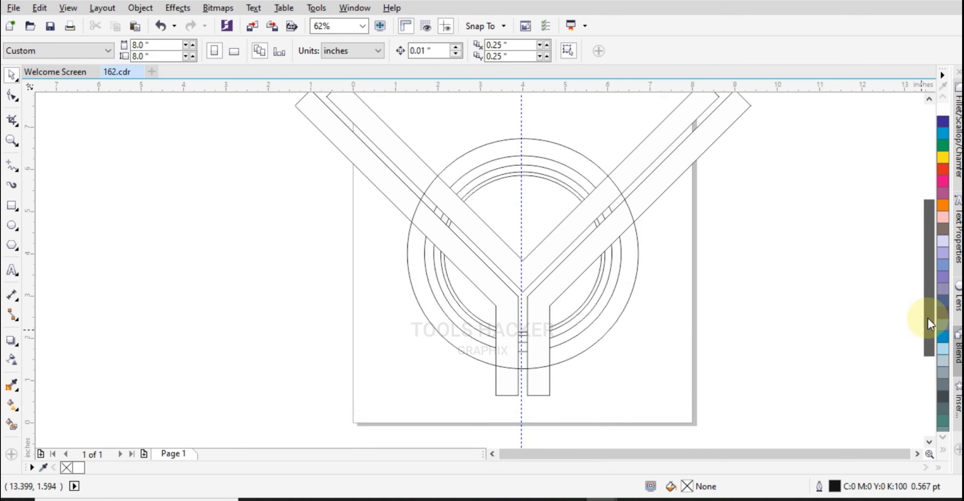
left_click(564, 242)
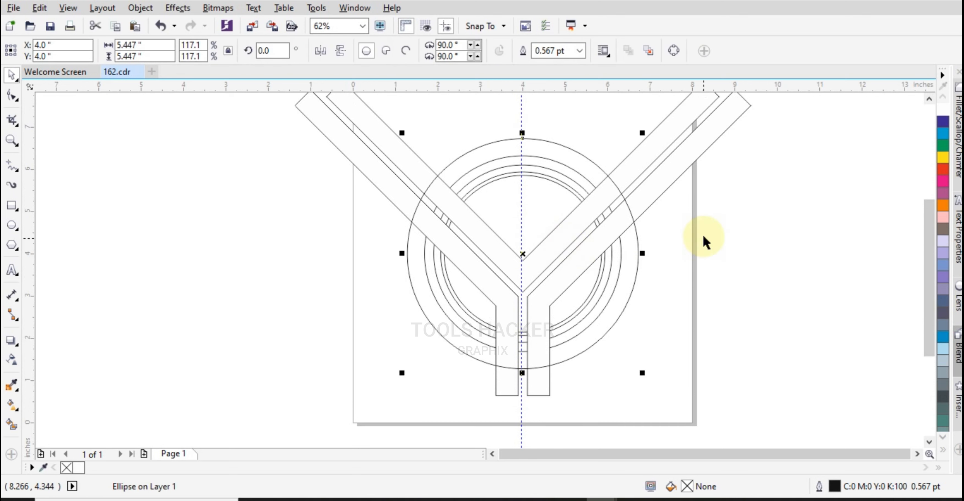
- Nudge the V shape up to Y 5.709 inches to widen its gap to the bent bars
left_click(585, 168)
scroll(584, 169, "up", 2)
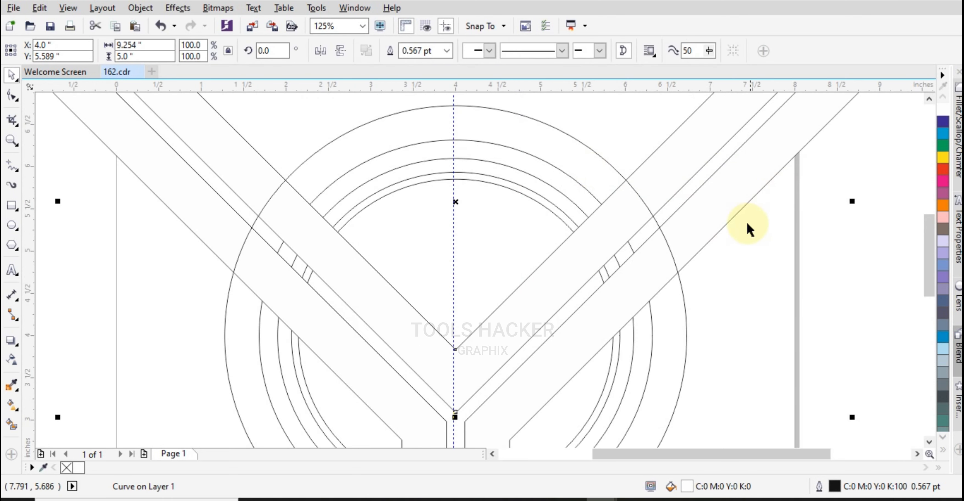
left_click(743, 287)
scroll(631, 242, "down", 2)
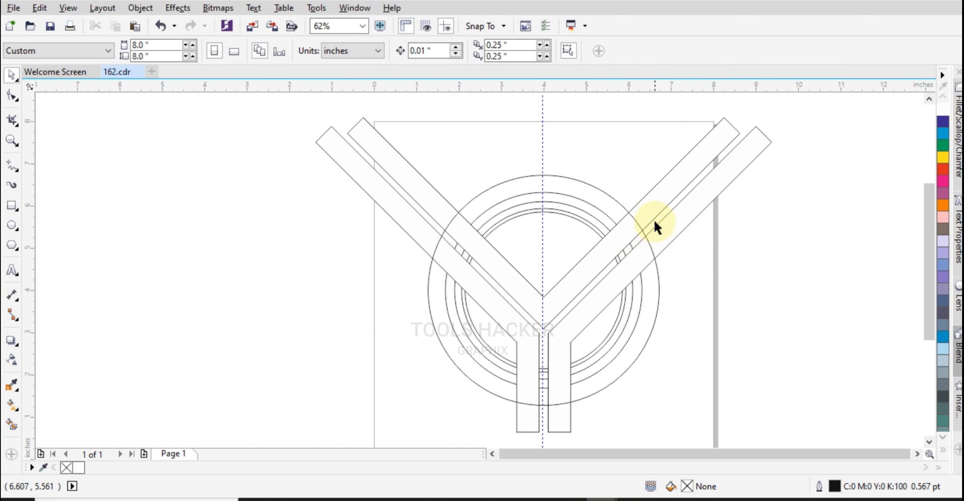
left_click(659, 206)
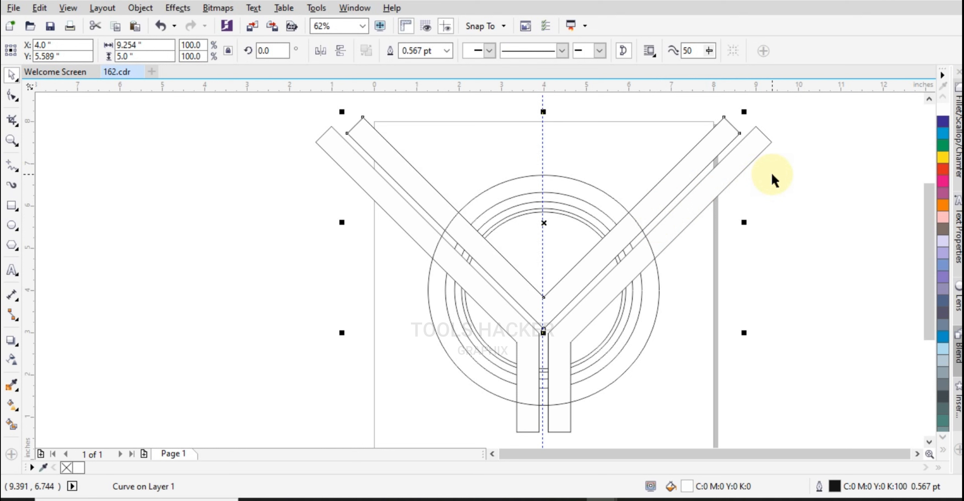
key("Up")
key("Up")
key("Up")
key("Up")
key("Up")
key("Up")
key("Up")
key("Up")
key("Up")
key("Up")
key("Up")
key("Up")
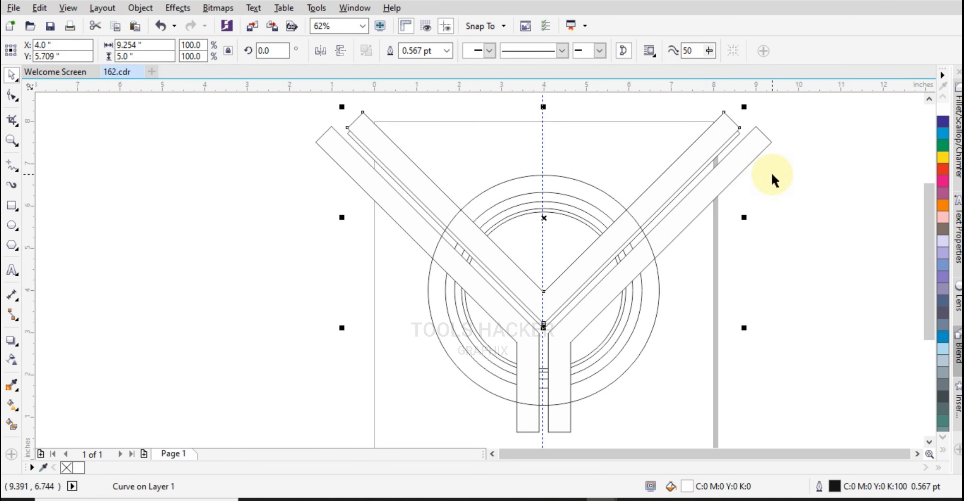
- Smart-fill the four ring bands between the V's arms with light cyan (#99FFFF) and no outline, from outermost to innermost circle
left_click(12, 427)
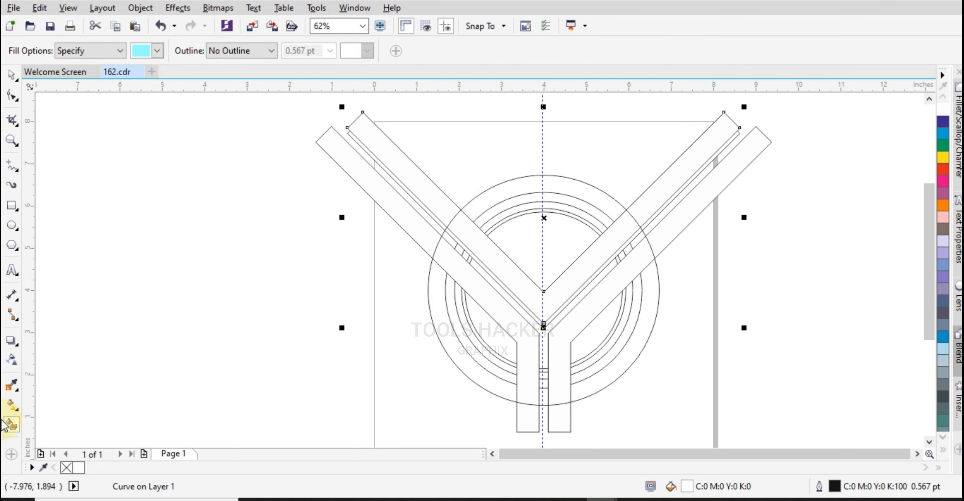
left_click(501, 187)
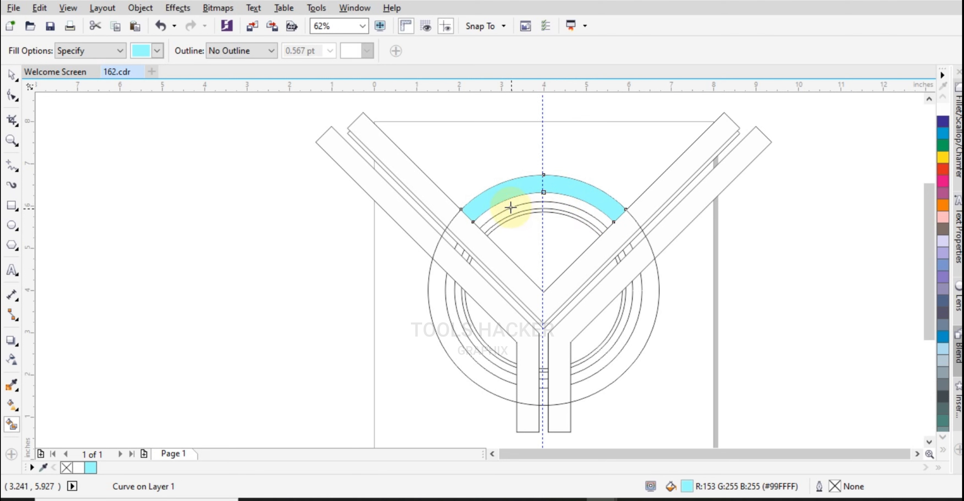
scroll(506, 203, "up", 3)
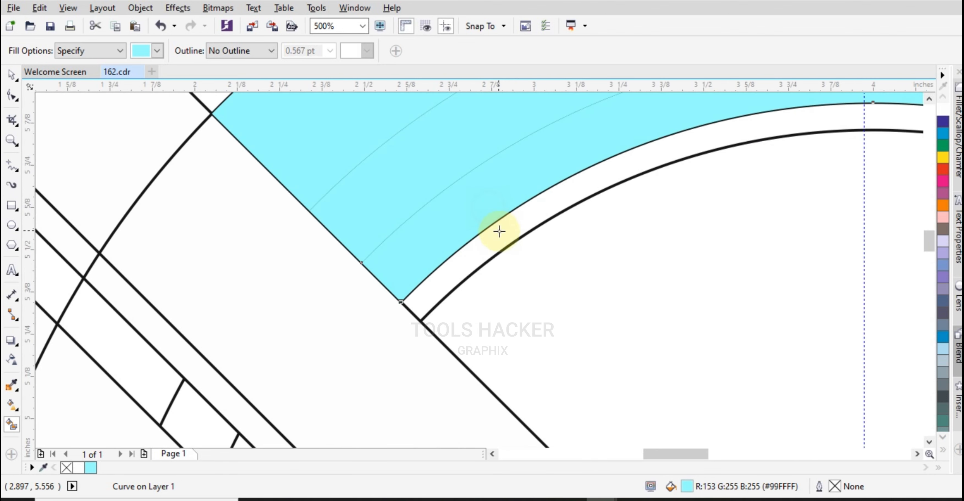
left_click(499, 231)
scroll(520, 223, "down", 3)
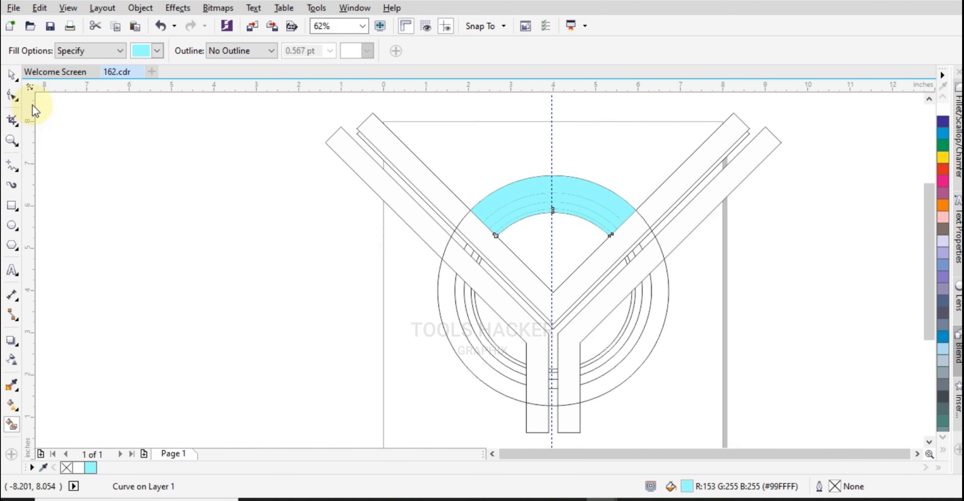
left_click(12, 75)
left_click(97, 112)
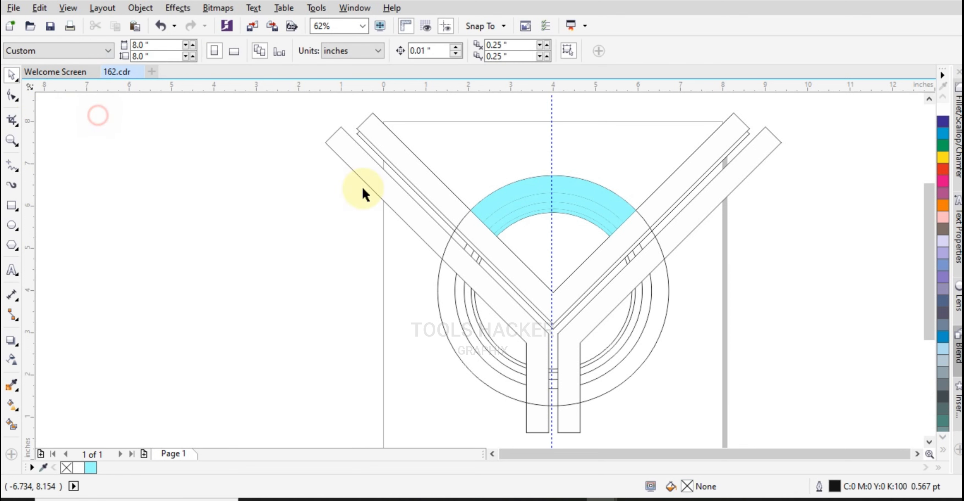
- Delete the light cyan ring band third from the outside between the V's arms
scroll(493, 227, "up", 1)
scroll(493, 228, "up", 1)
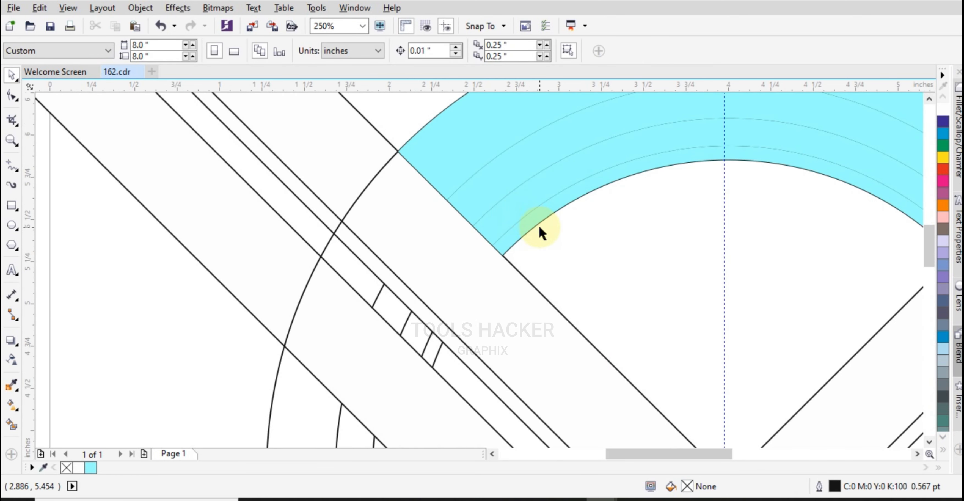
left_click(522, 204)
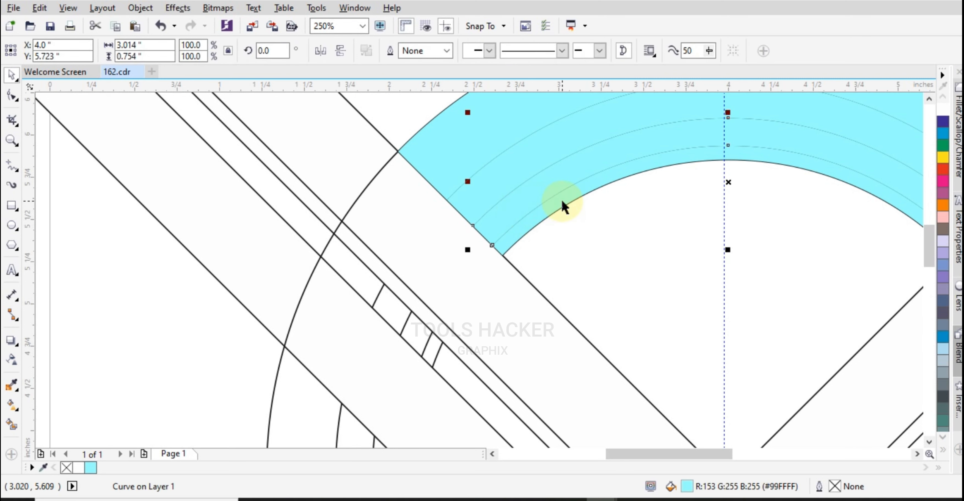
key("Delete")
scroll(522, 218, "down", 2)
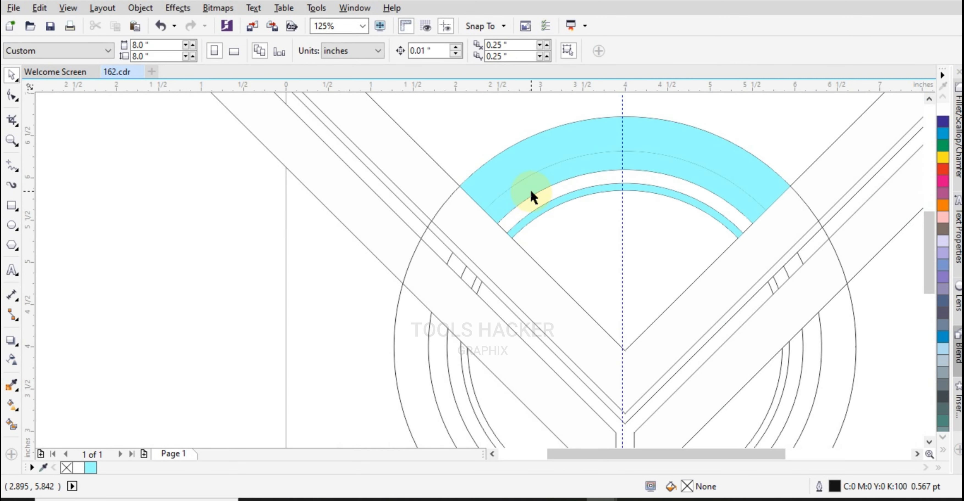
- Recolor the second ring band from the outside between the V's arms red (C:0 M:100 Y:100 K:0)
left_click(530, 191)
left_click(940, 173)
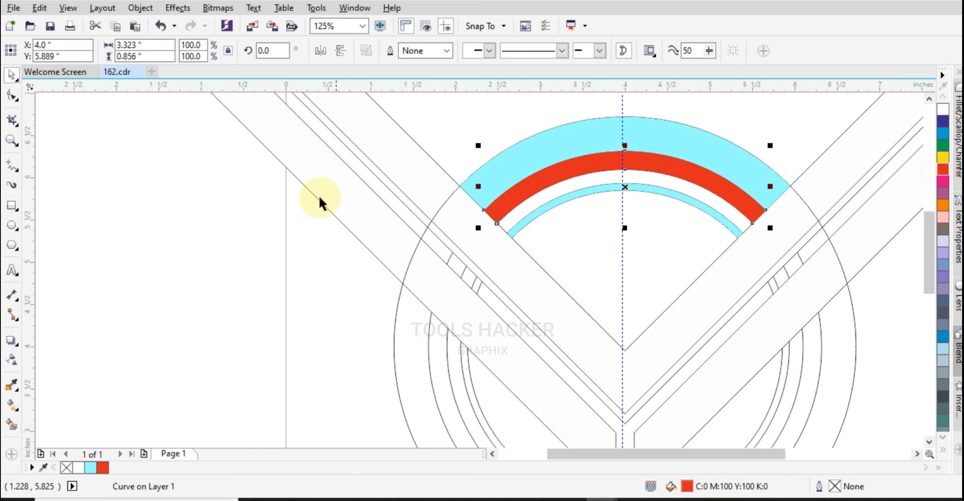
left_click(281, 214)
scroll(529, 225, "down", 2)
scroll(530, 224, "up", 2)
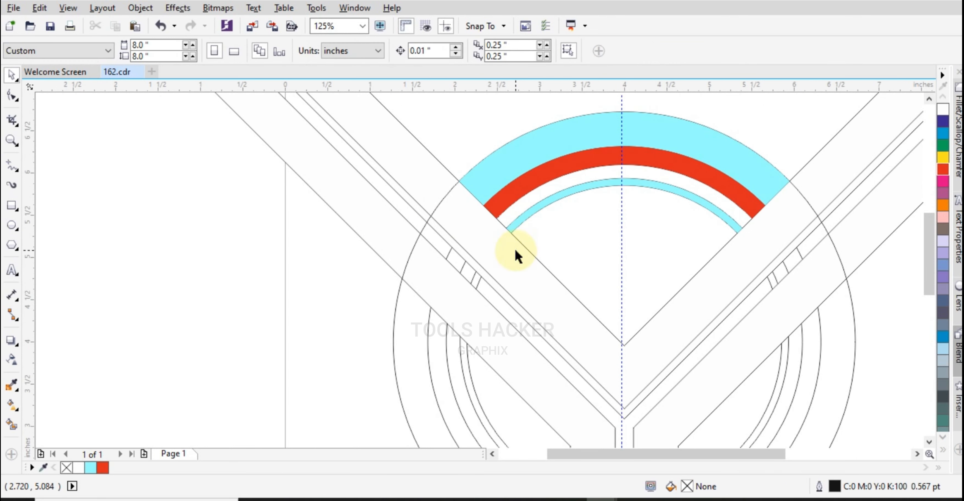
- Nudge the V shape down to Y 5.589 inches to leave a gap below the filled ring bands
left_click(646, 256)
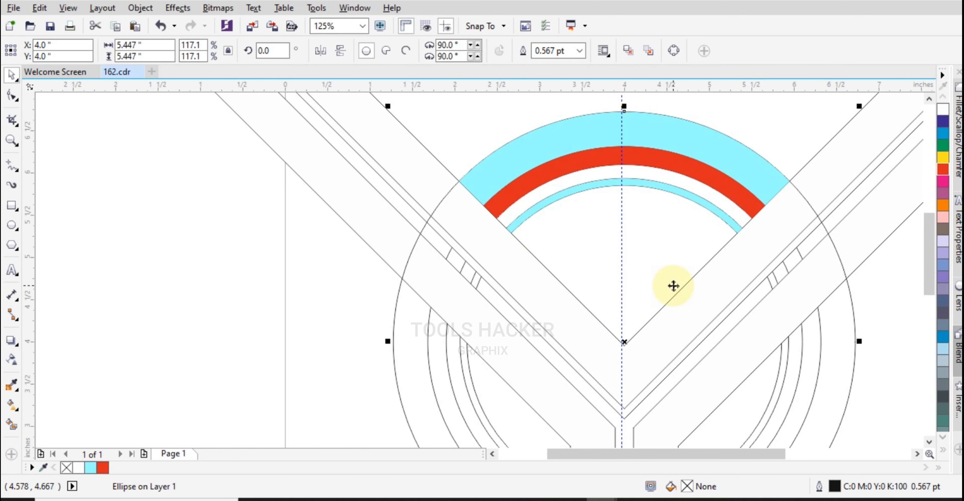
left_click_drag(673, 285, 673, 286)
left_click(177, 339)
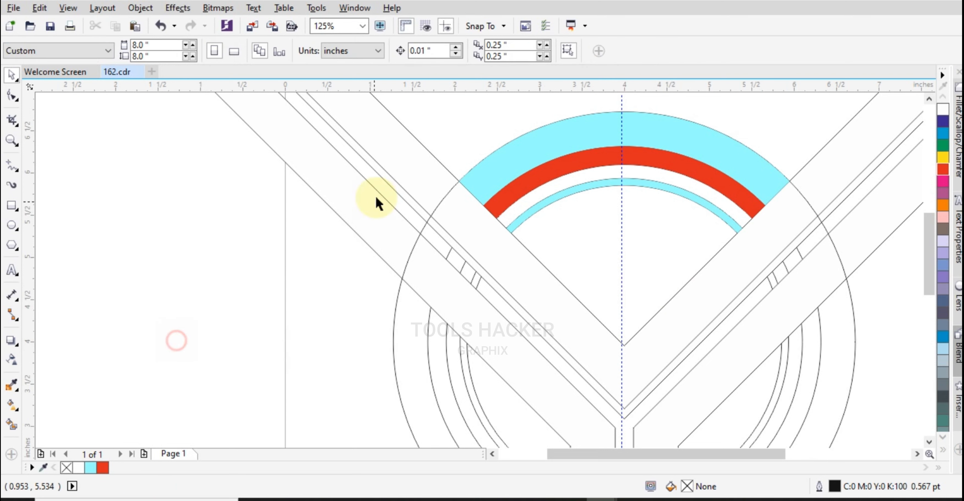
left_click(394, 164)
key("Down")
key("Down")
key("Down")
key("Down")
key("Down")
key("Down")
key("Down")
key("Down")
key("Down")
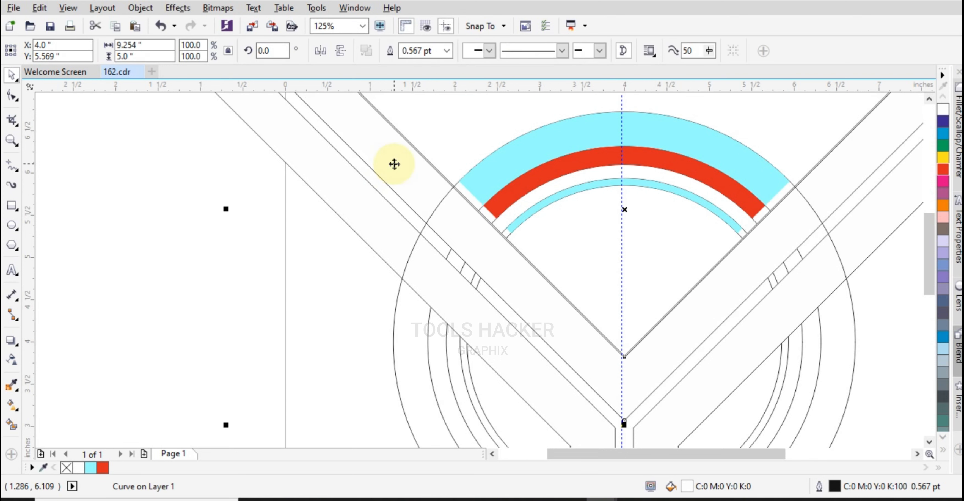
key("Down")
key("Down")
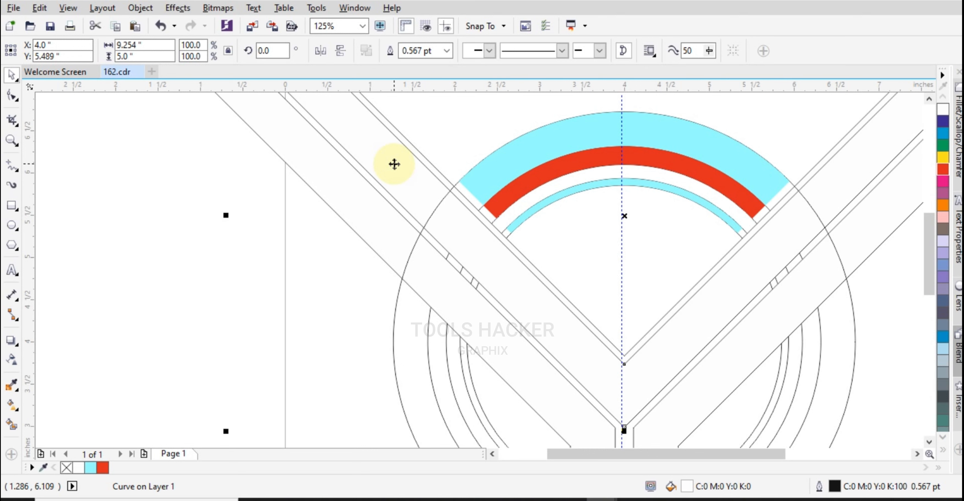
key("Up")
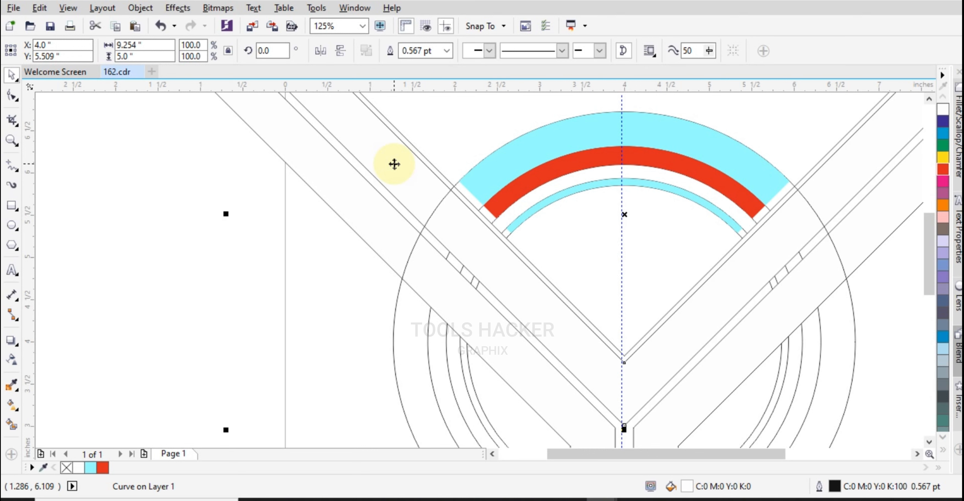
key("Escape")
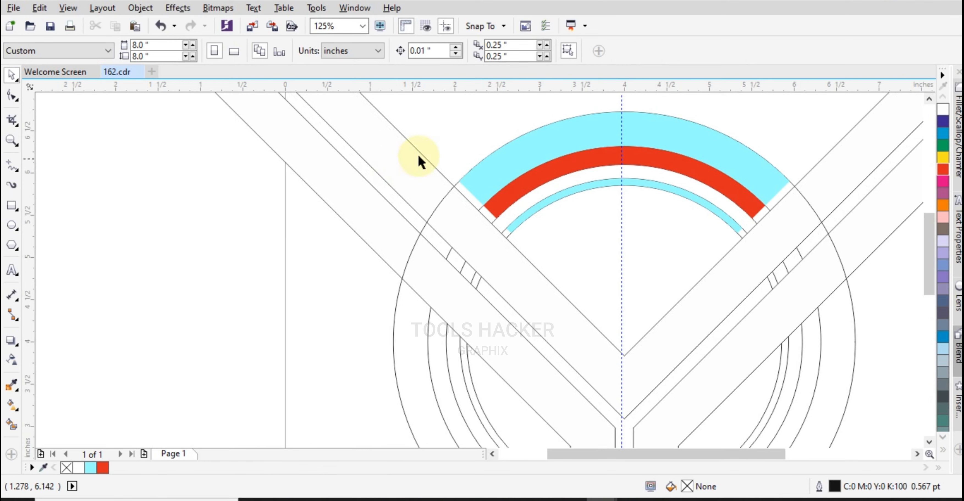
- Nudge the group of two bent bars down to Y 4.14 inches to widen its gap to the V
scroll(468, 163, "down", 2)
scroll(468, 163, "up", 2)
left_click(594, 236)
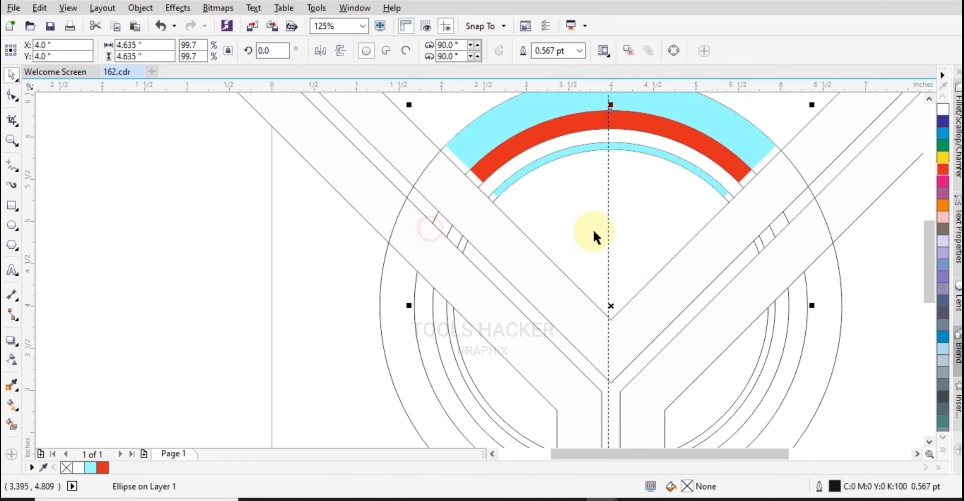
scroll(538, 237, "down", 2)
left_click(407, 266)
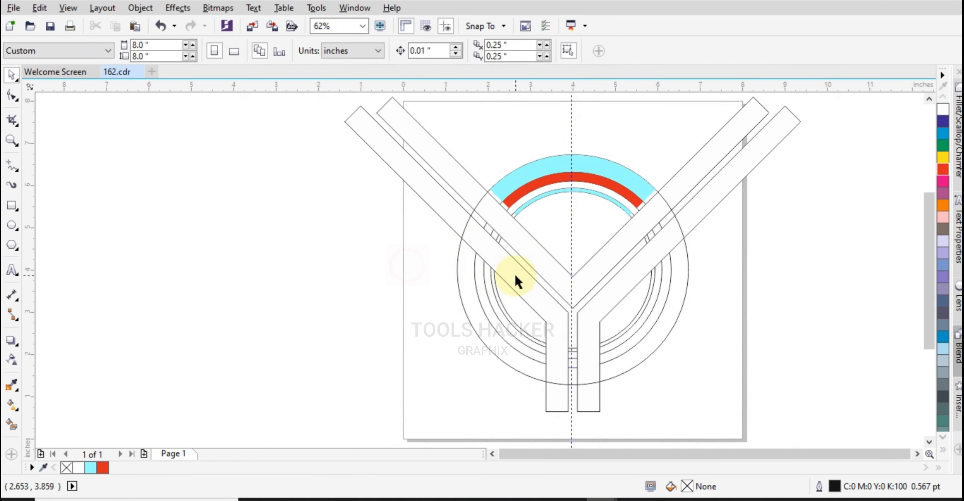
left_click(516, 276)
left_click(393, 165)
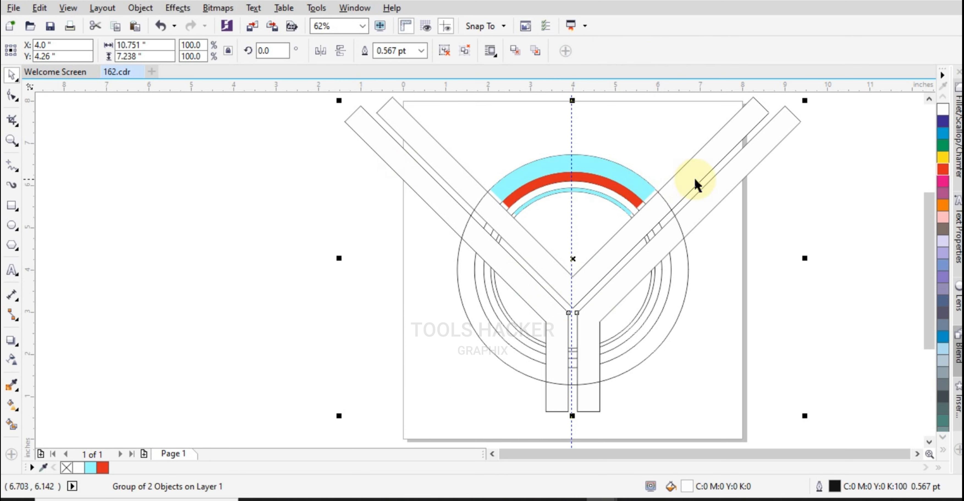
key("Down")
key("Down")
key("Down")
key("Down")
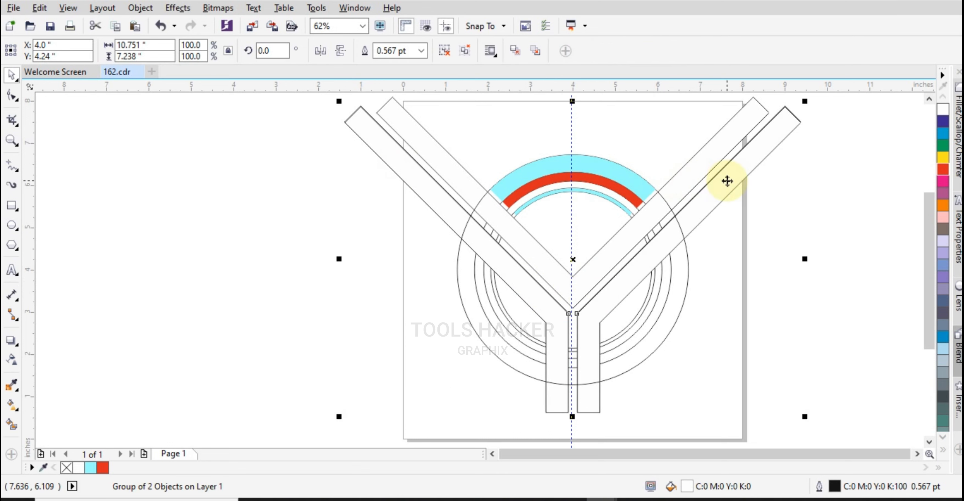
key("Down")
key("Down")
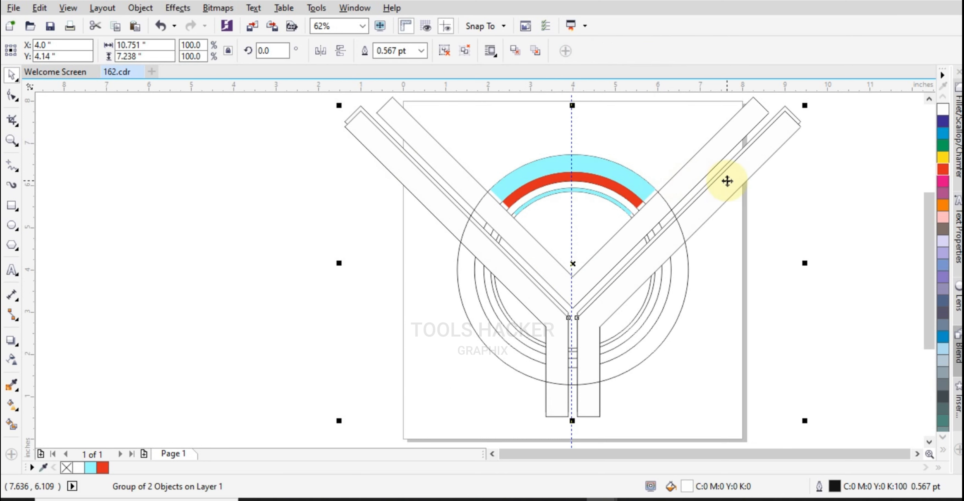
- Smart-fill the outermost ring band on both sides of the Y's stem with light cyan (#99FFFF) and no outline
scroll(654, 273, "up", 2)
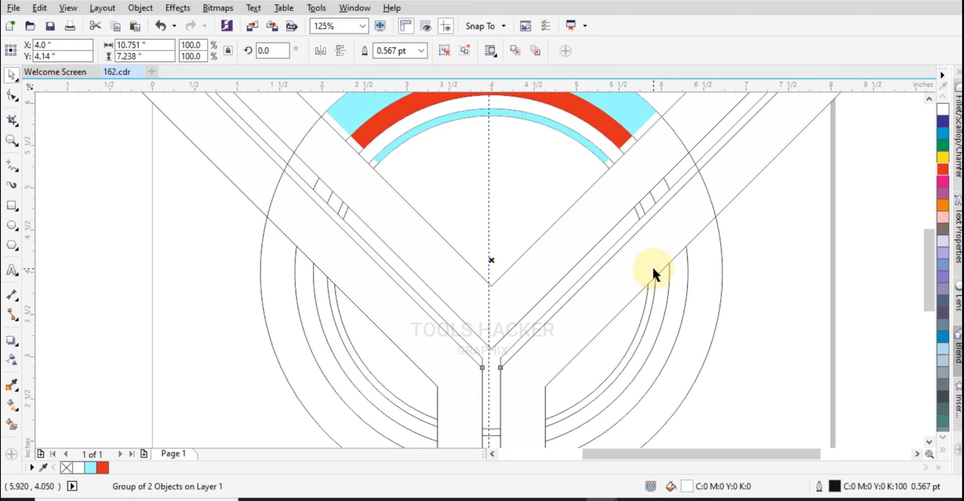
left_click(13, 424)
left_click(283, 343)
scroll(384, 290, "down", 2)
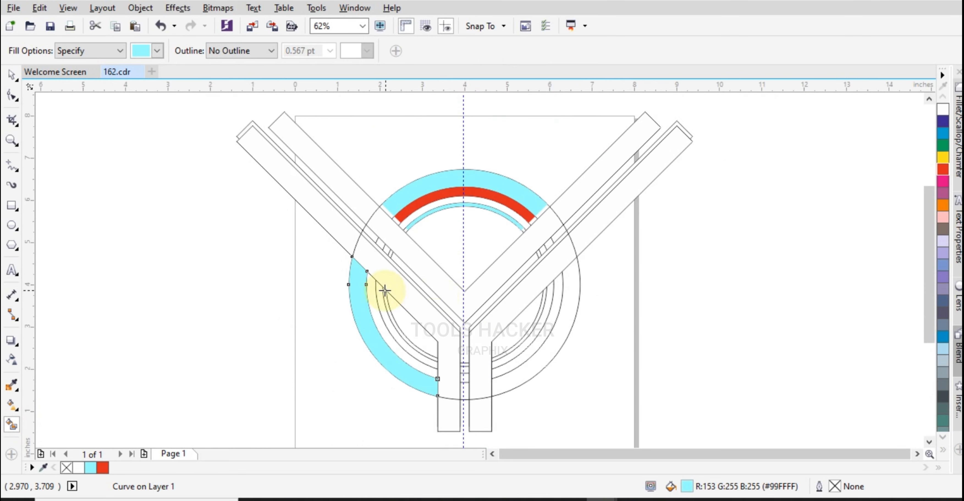
scroll(491, 341, "up", 2)
left_click(564, 406)
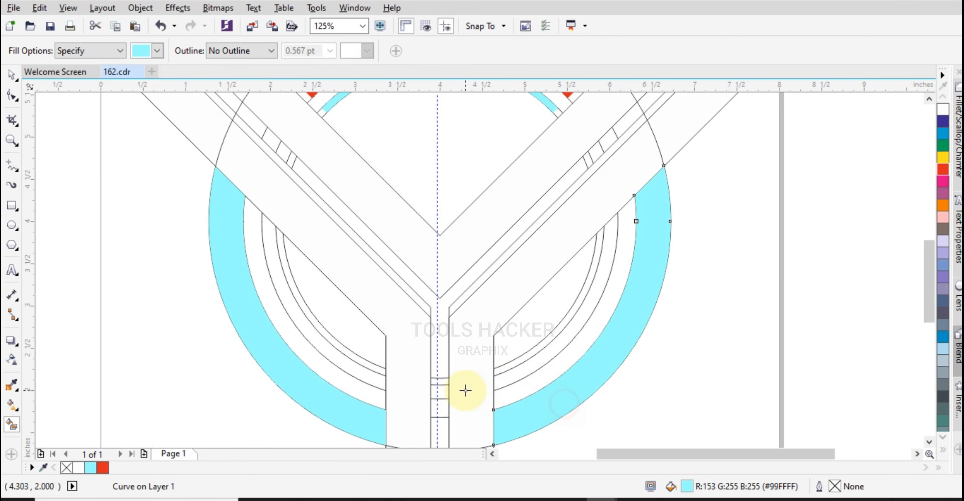
scroll(462, 389, "down", 2)
scroll(442, 383, "up", 2)
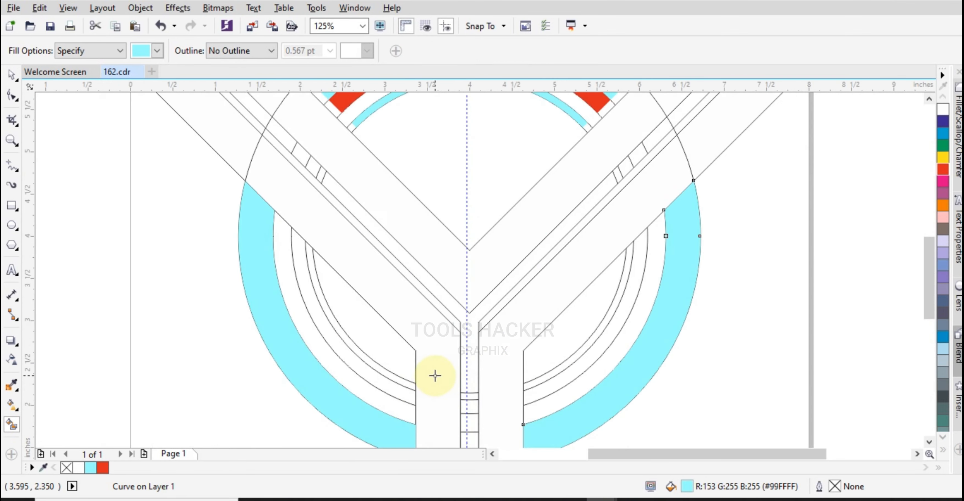
- Smart-fill the thin innermost ring band on both sides of the Y's stem with the same light cyan
left_click(377, 366)
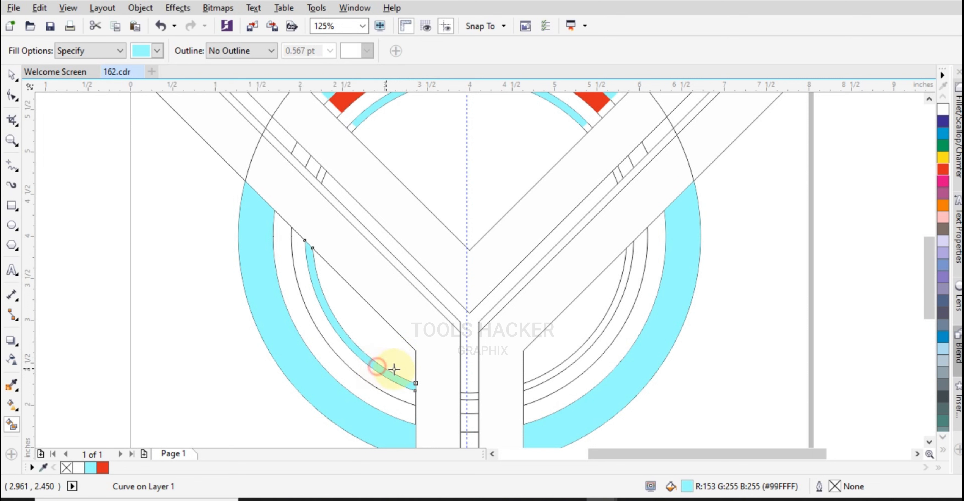
left_click(537, 383)
scroll(551, 351, "down", 2)
scroll(517, 379, "up", 2)
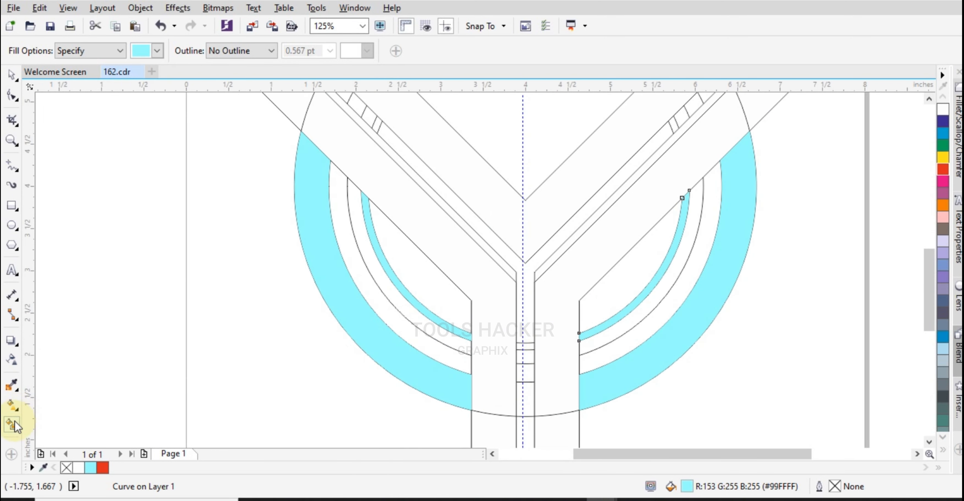
- Smart-fill the second ring band from the outside on both sides of the stem with dark orange-red (#CC3300)
left_click(142, 52)
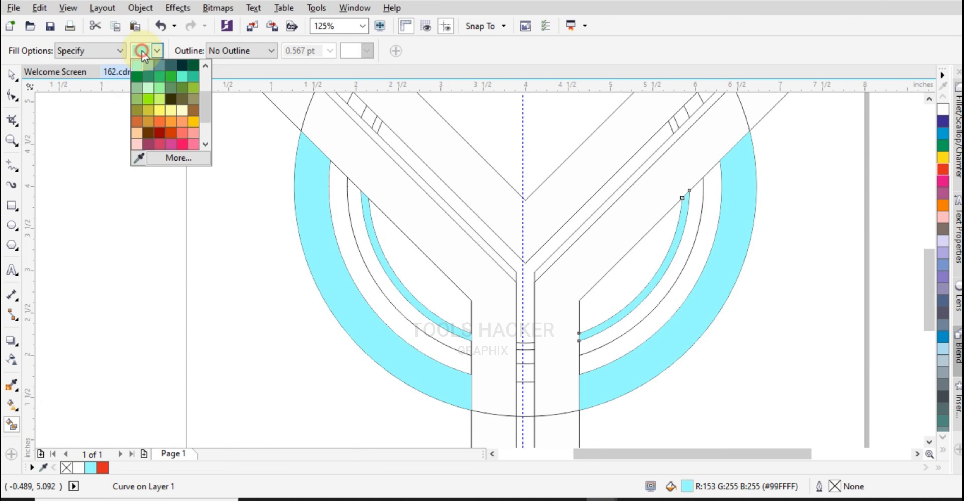
left_click(171, 133)
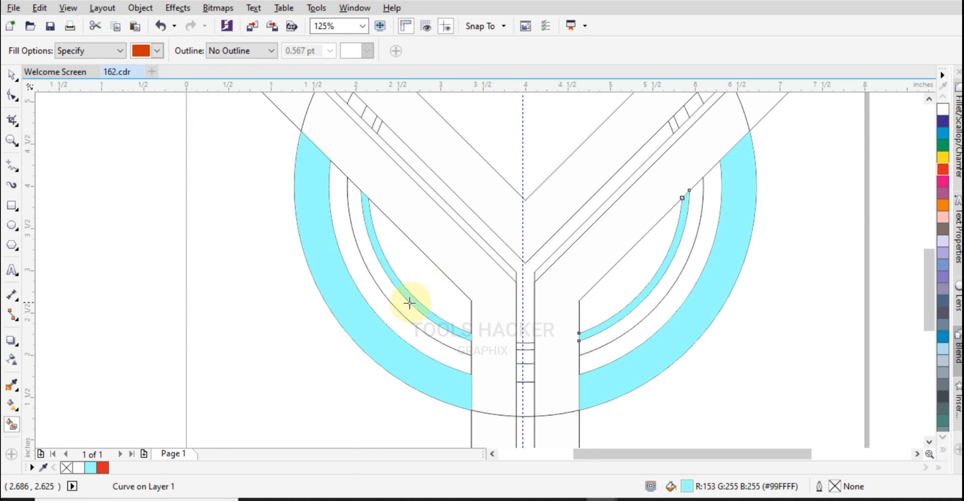
left_click(393, 314)
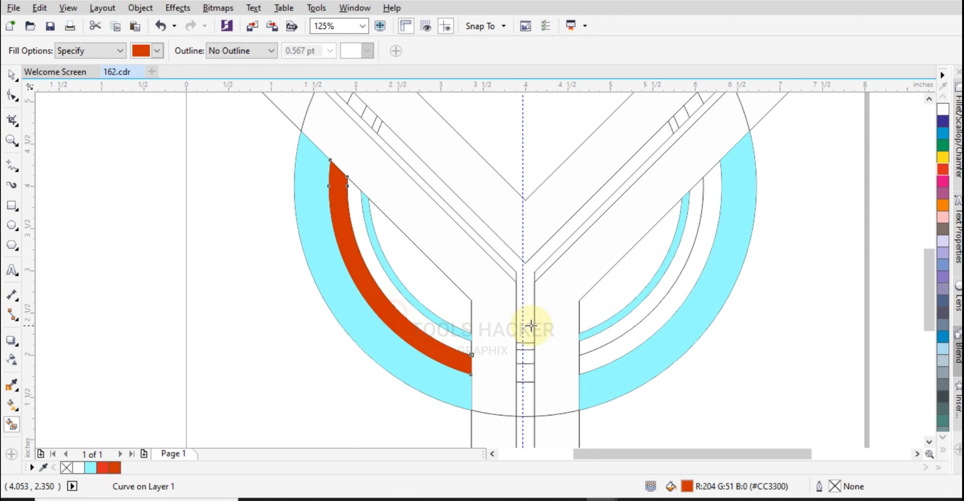
left_click(609, 352)
scroll(436, 327, "down", 1)
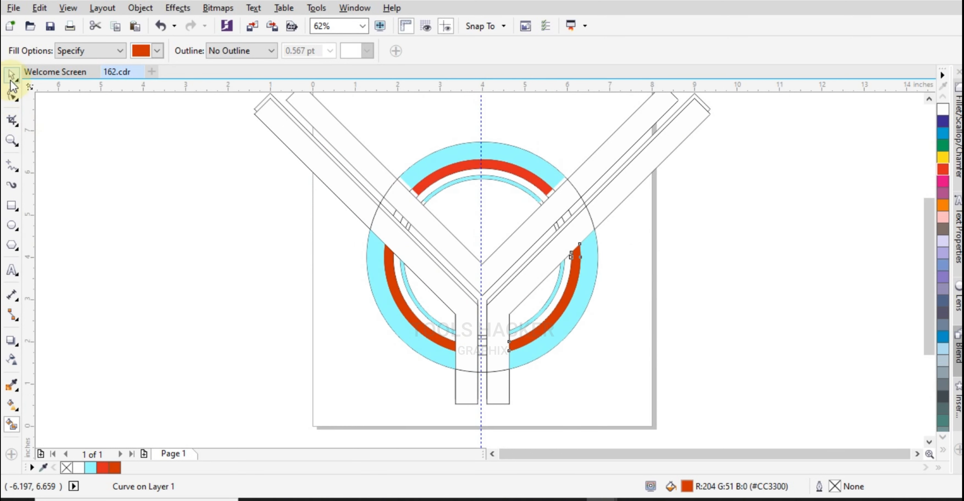
- Nudge the bent-bar group back up to Y 4.26 inches so white gaps separate it from the lower filled bands
left_click(11, 80)
left_click(101, 145)
left_click(419, 269)
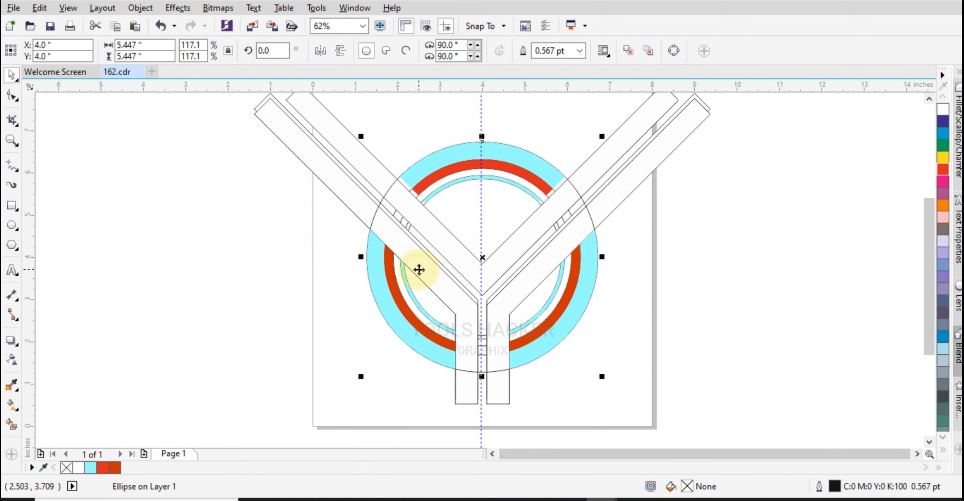
left_click(318, 154)
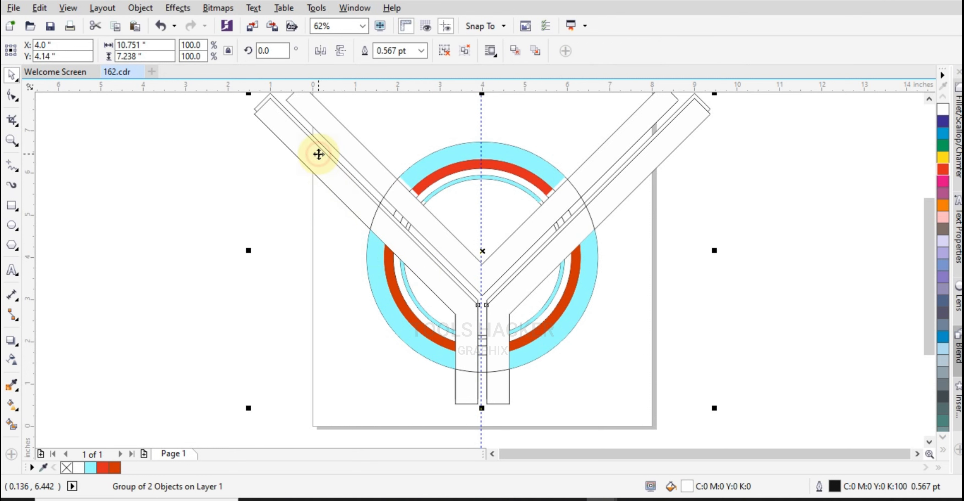
key("Escape")
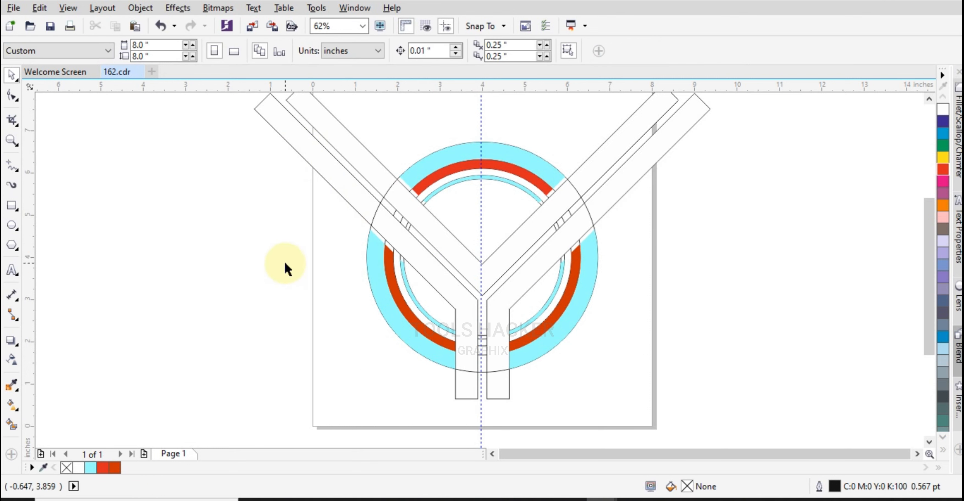
- Smart-fill the parts of both bent bars and the V inside the outer circle with #CC3300 and no outline
left_click(13, 425)
left_click(470, 350)
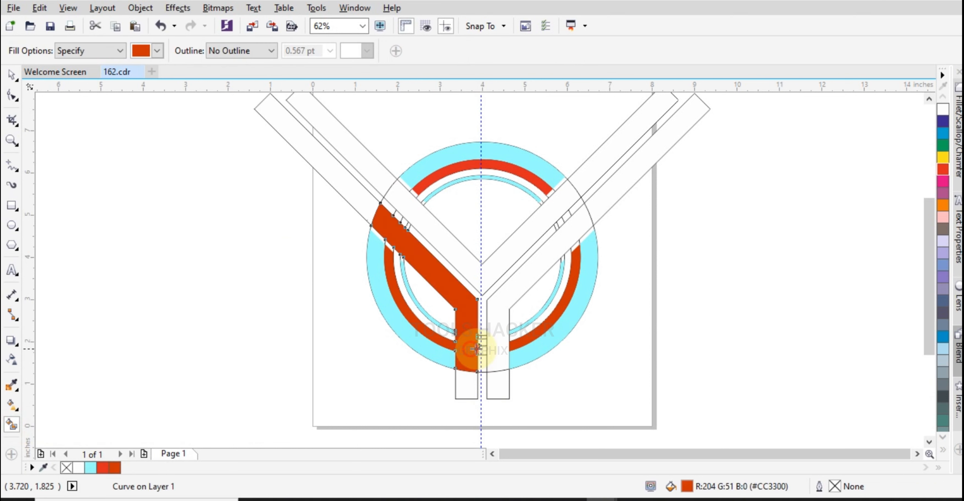
left_click(496, 347)
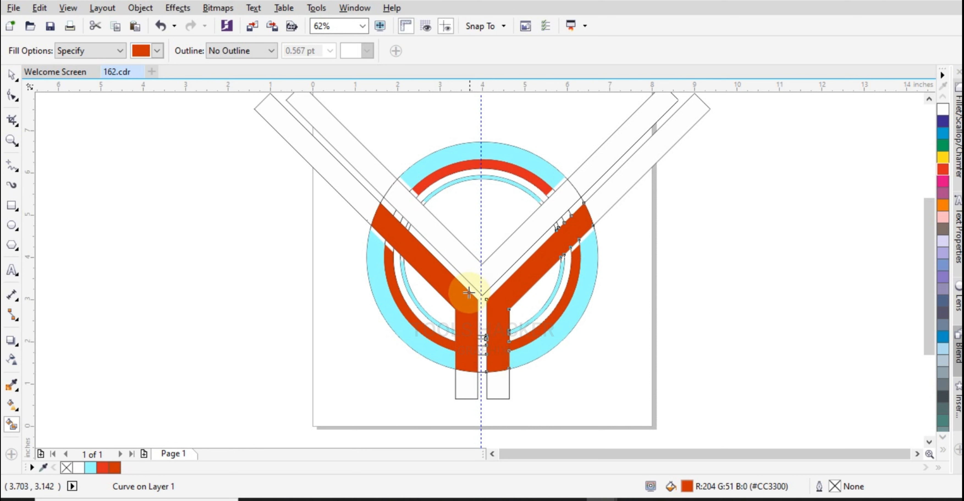
left_click(472, 265)
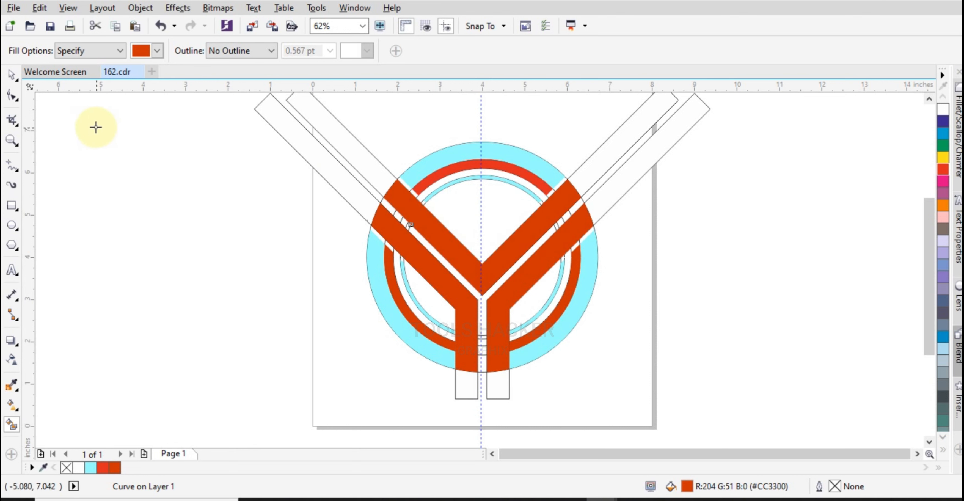
- Delete the V outline and the two-bar group used as construction shapes around the filled Y
left_click(14, 76)
left_click(58, 100)
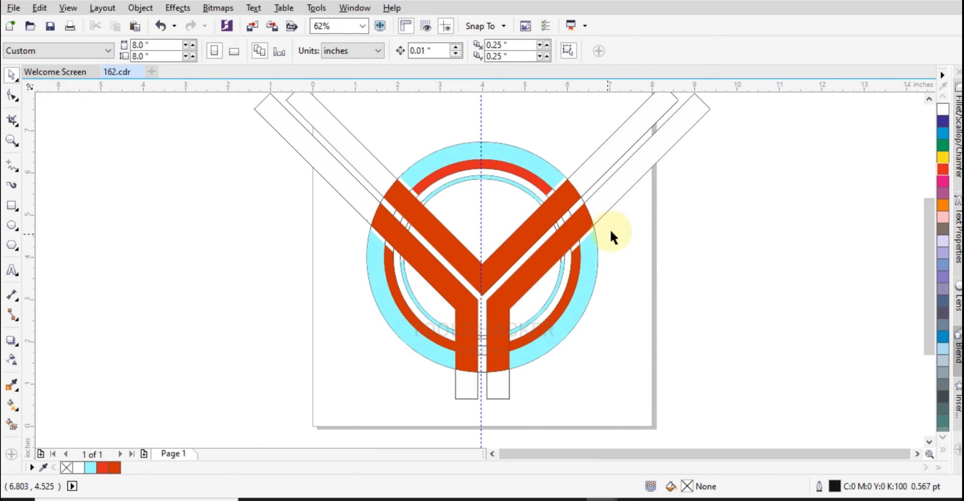
left_click(613, 155)
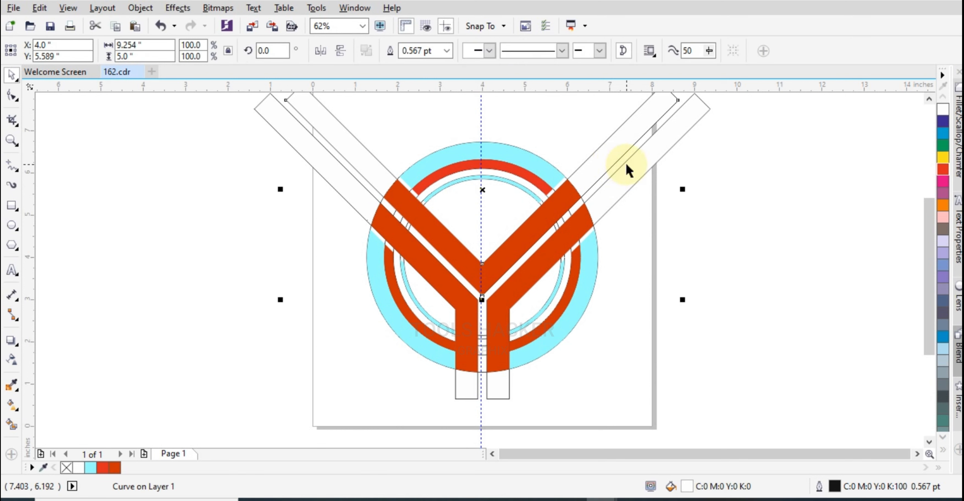
left_click(626, 162)
left_click(630, 185)
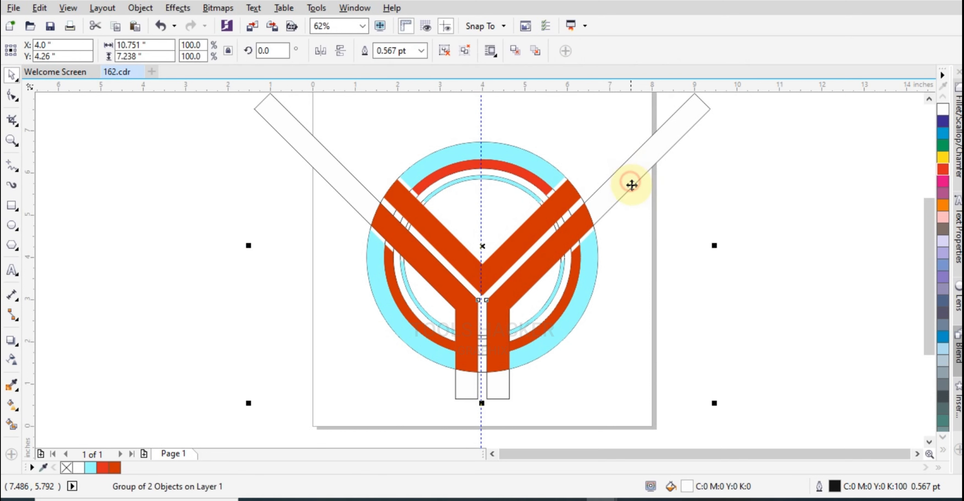
key("Delete")
left_click(543, 369)
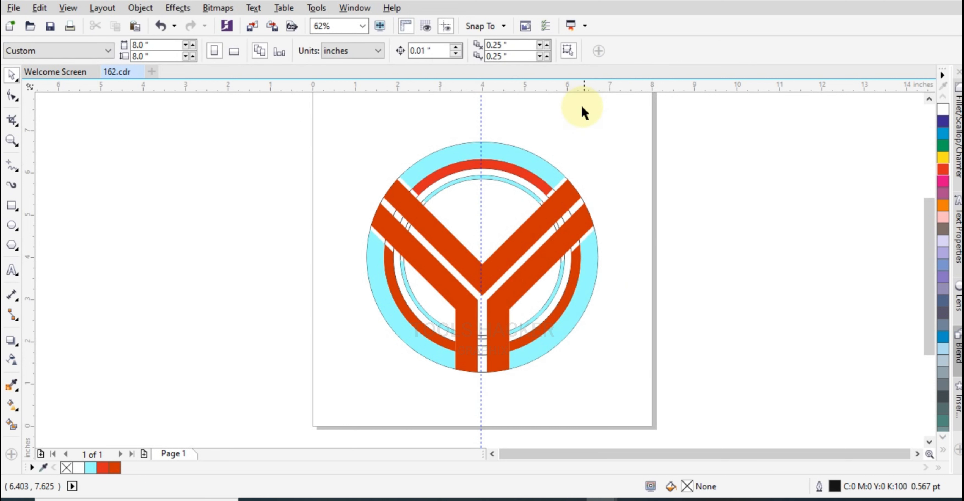
- Weld the three light cyan segments of the outer ring band into one object
left_click(531, 163)
scroll(527, 168, "up", 2)
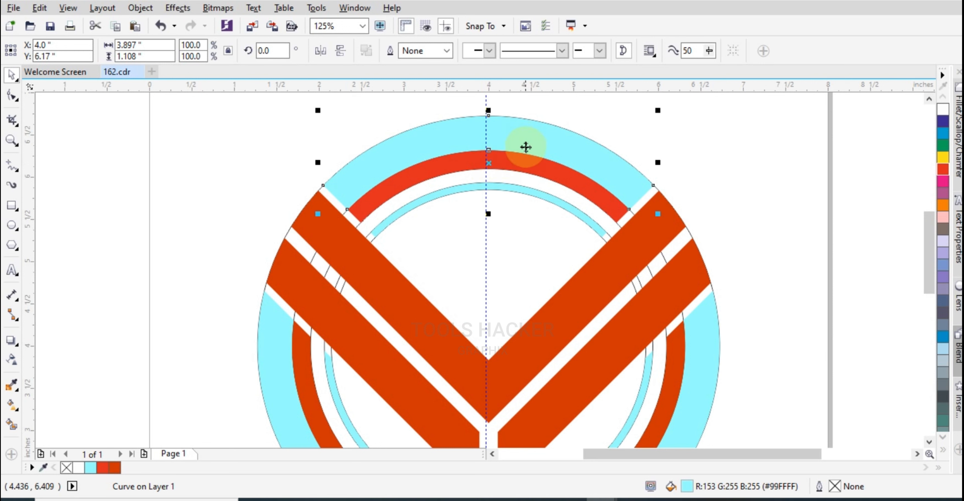
scroll(540, 137, "down", 2)
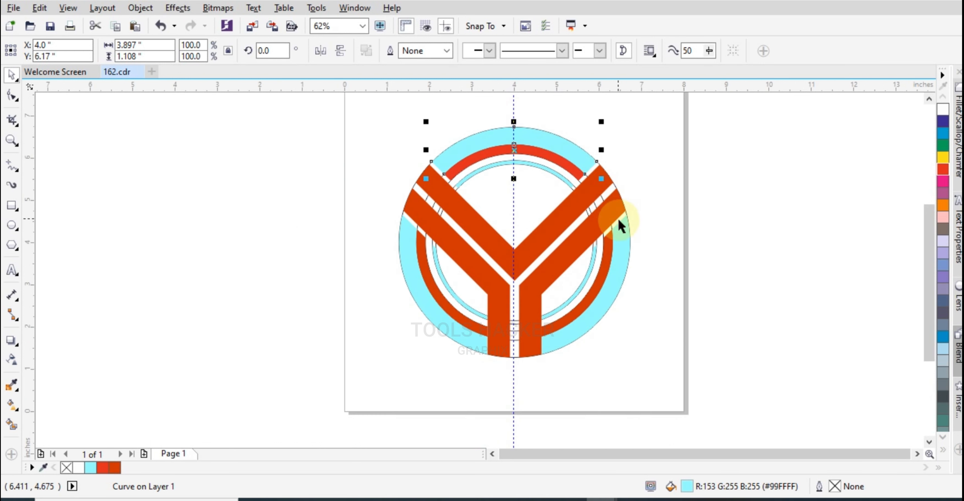
left_click(436, 294, "shift")
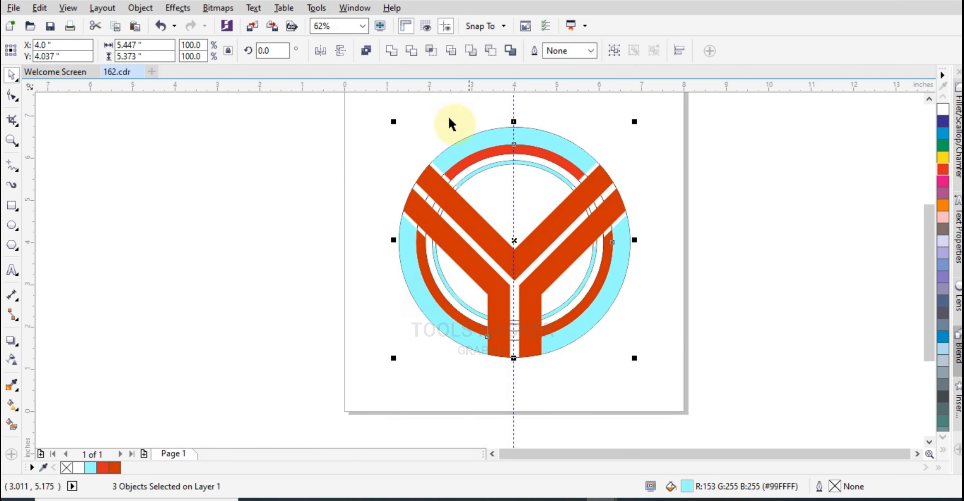
left_click(391, 50)
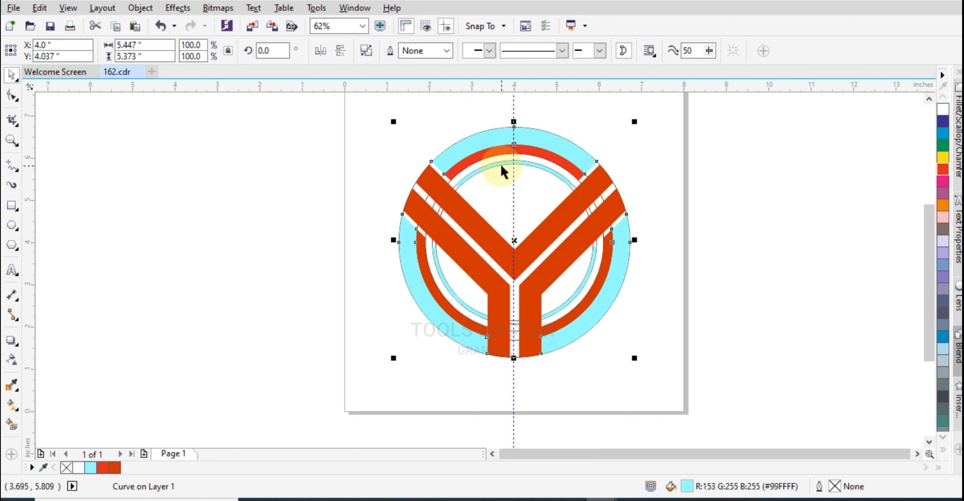
left_click(618, 119)
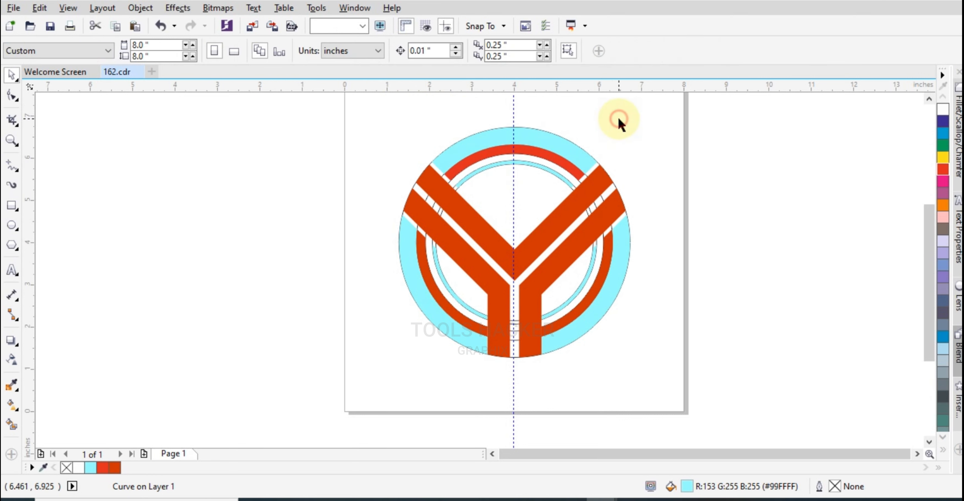
- Weld the top arc and both lower segments of the second ring band into one #CC3300 object
left_click(532, 151)
scroll(597, 226, "up", 2)
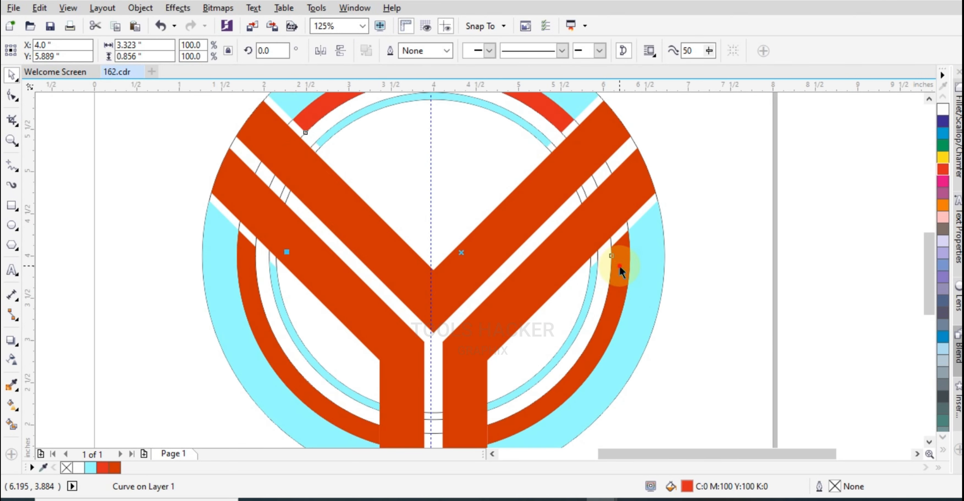
left_click(618, 264)
left_click(279, 321, "shift")
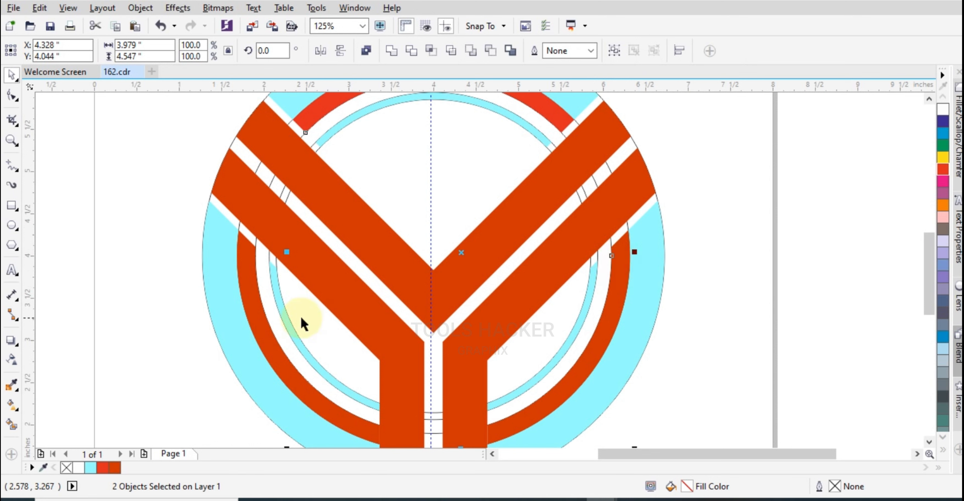
left_click(257, 313, "shift")
scroll(555, 313, "down", 2)
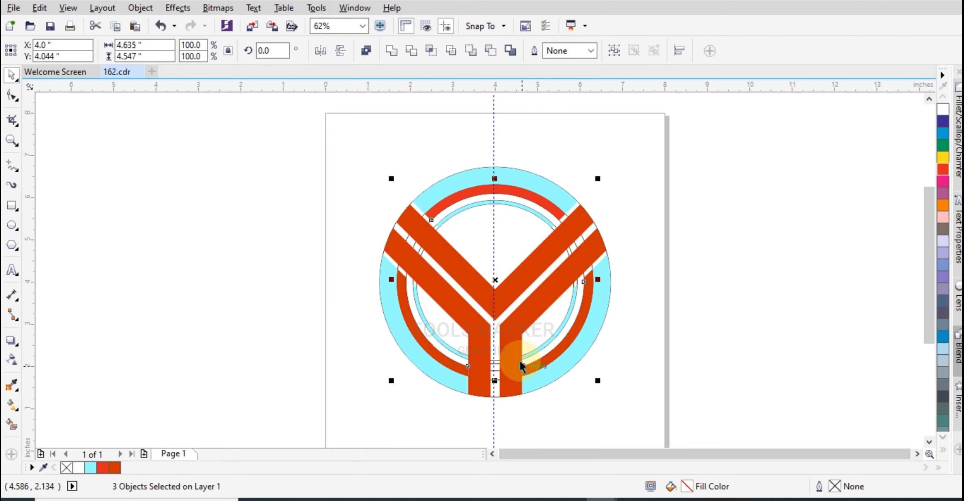
scroll(493, 367, "up", 2)
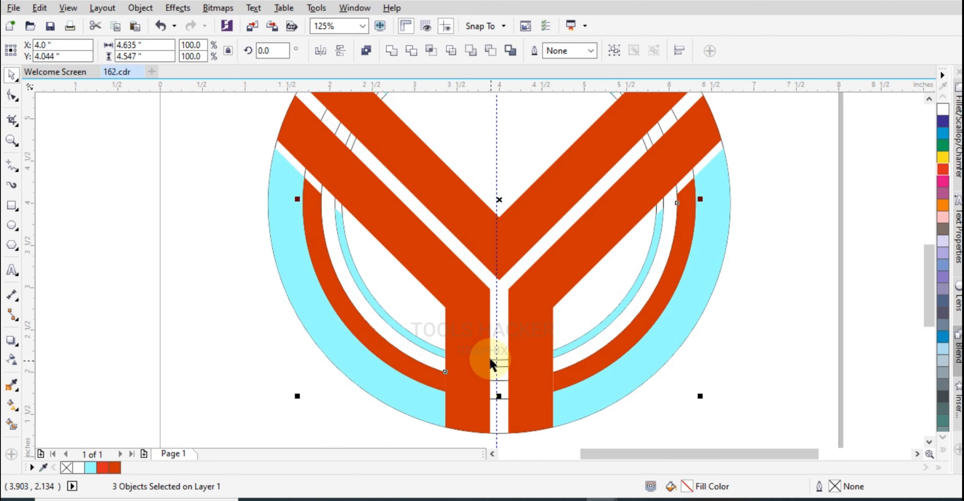
scroll(460, 330, "down", 2)
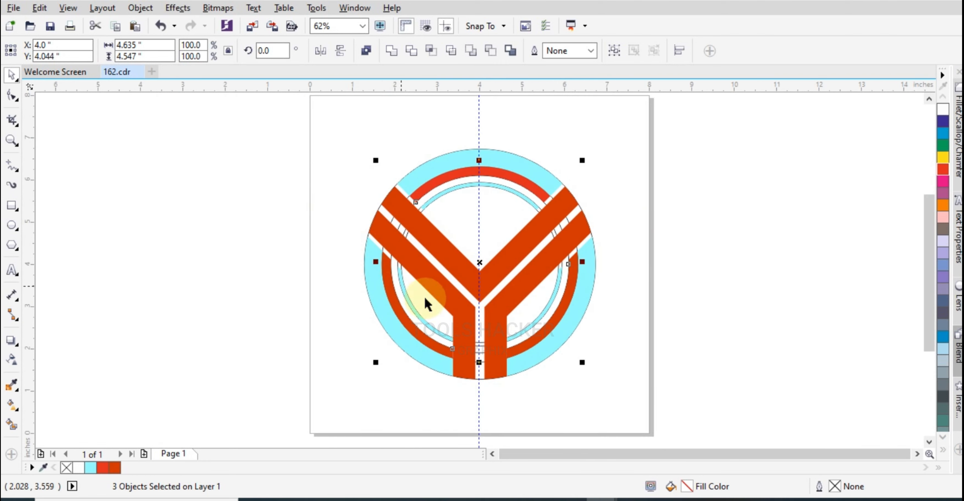
scroll(477, 322, "up", 2)
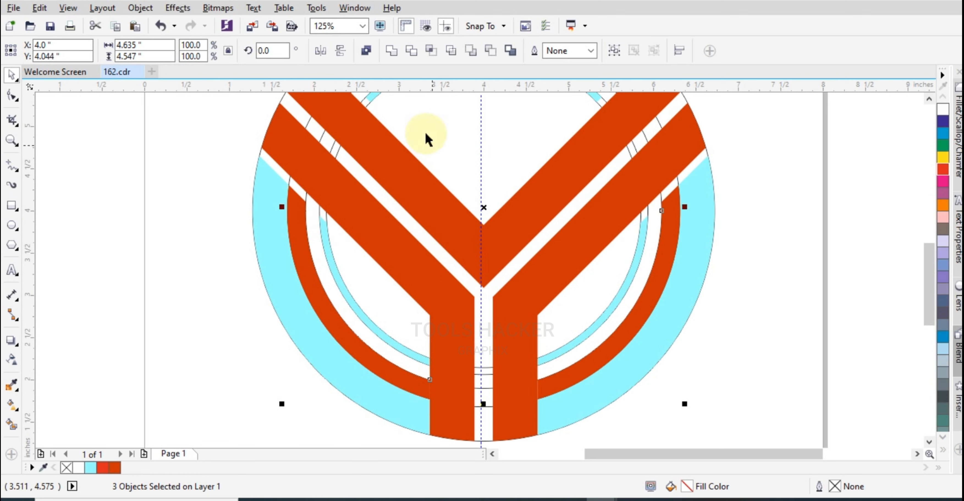
left_click(391, 51)
scroll(451, 326, "down", 2)
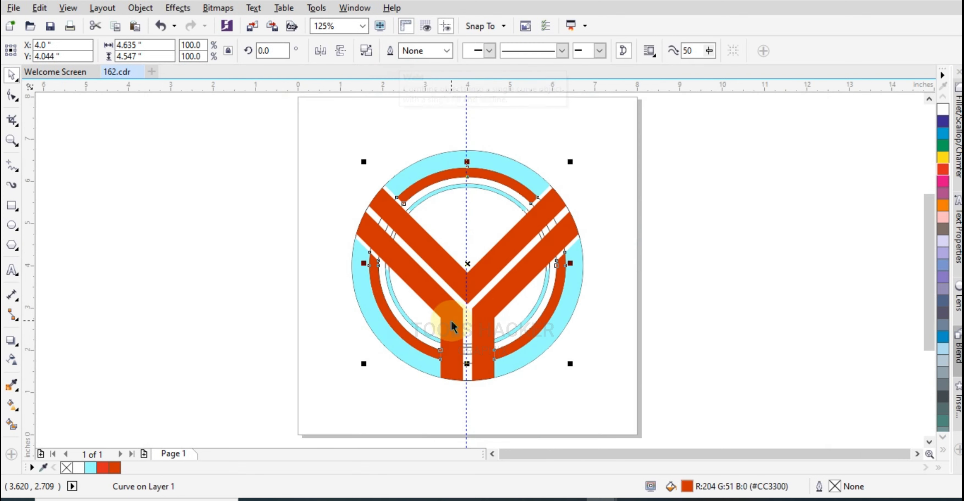
left_click(625, 277)
- Apply a vertical linear fountain fill to the welded outer ring from top to bottom, with light grey as its end colour
left_click(521, 177)
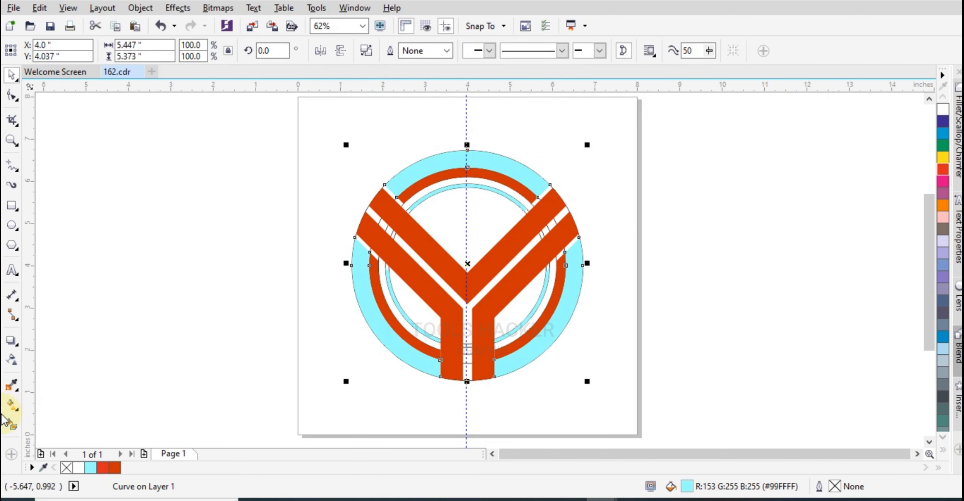
left_click(13, 429)
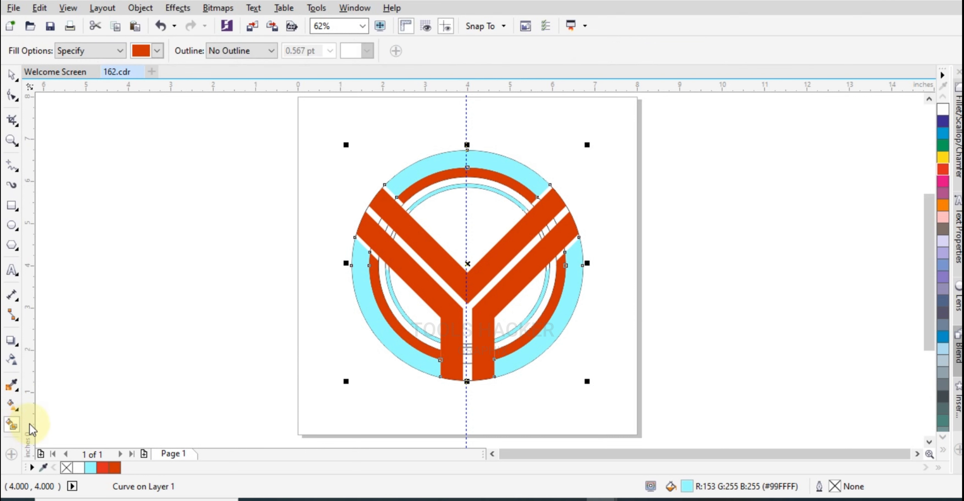
left_click(20, 413)
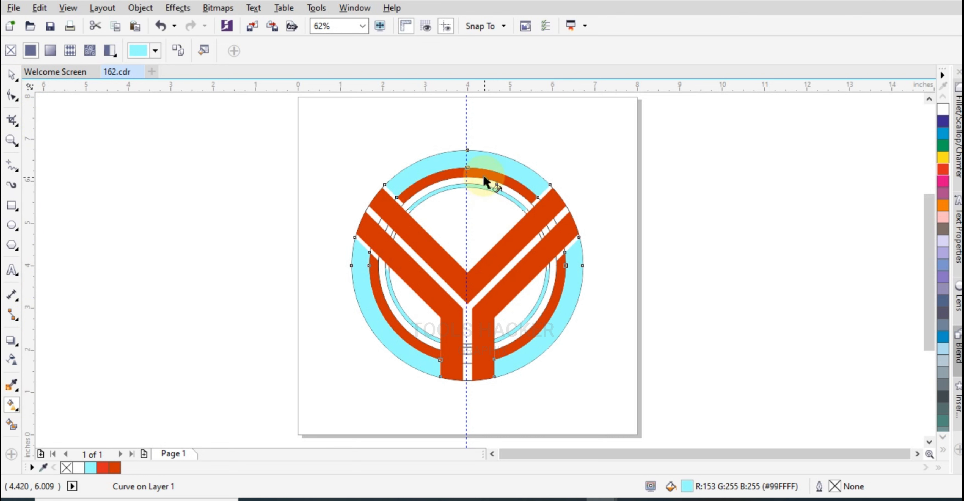
left_click_drag(467, 149, 466, 382)
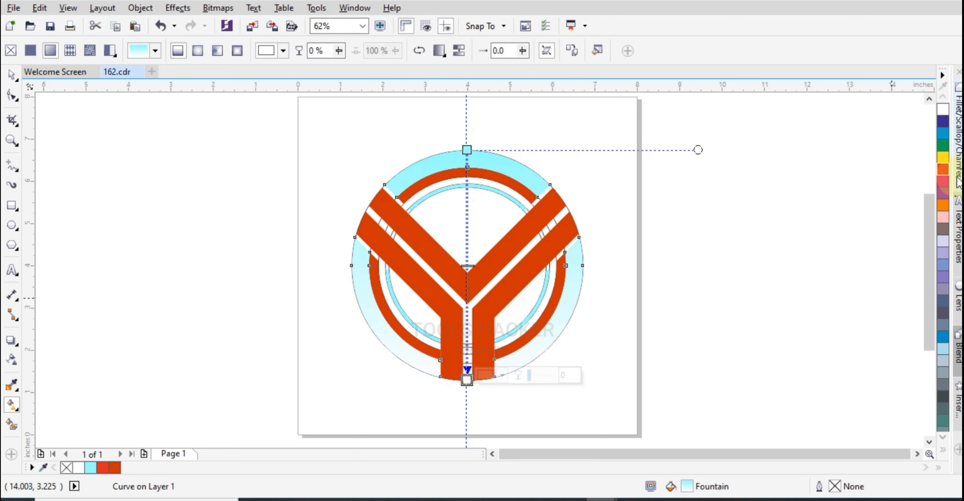
left_click(944, 449)
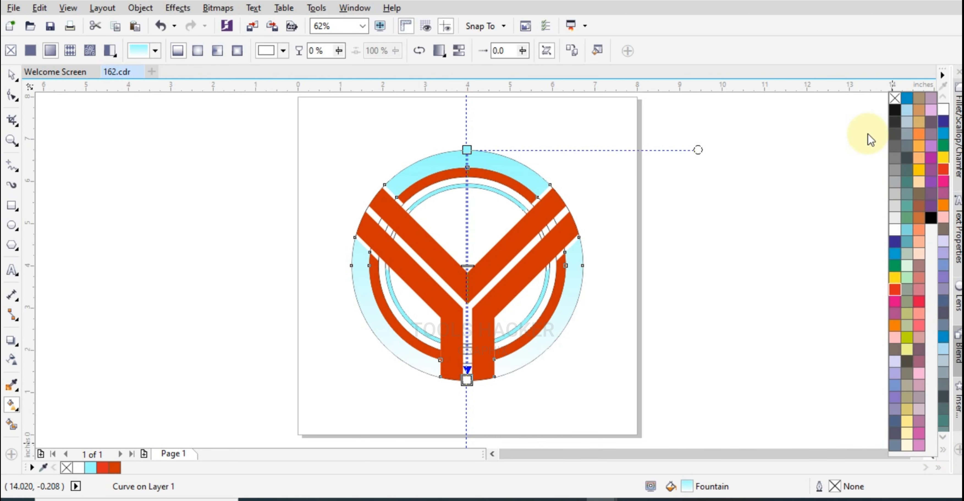
left_click(893, 192)
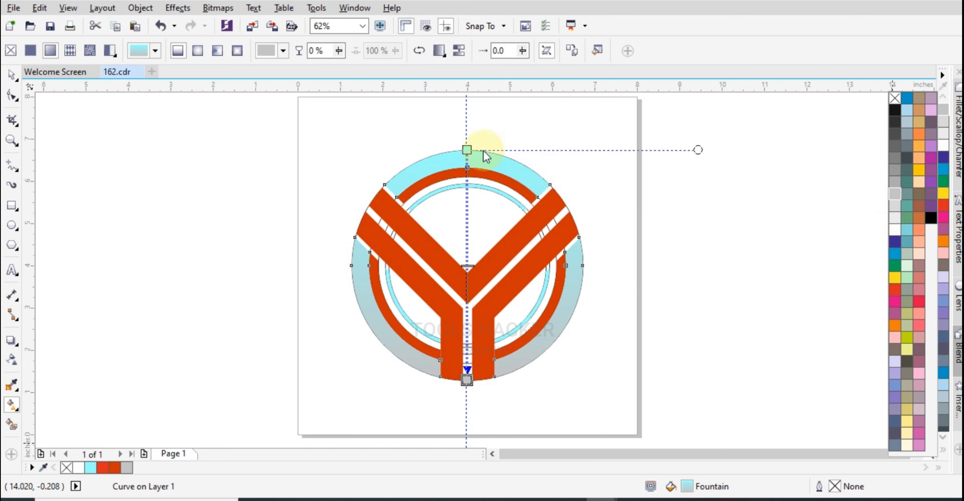
- Set the outer ring gradient's top colour to 70% Black
left_click(470, 150)
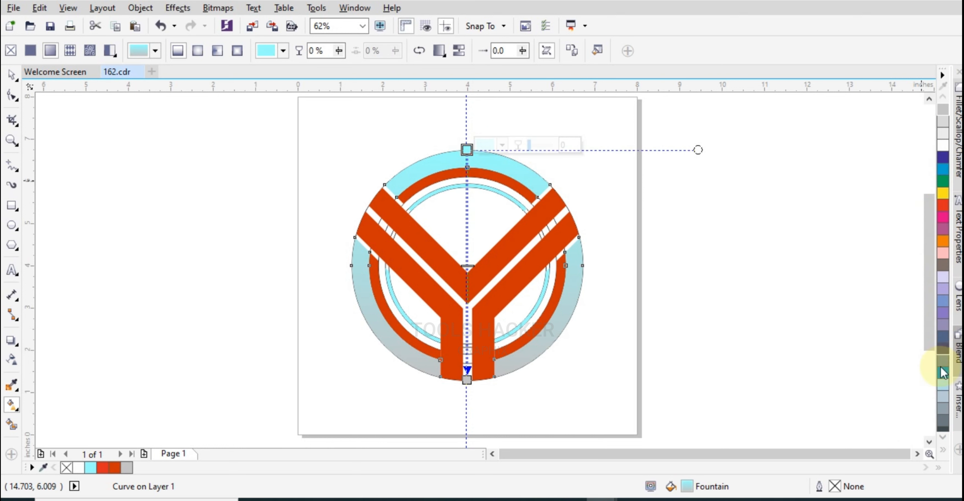
left_click(942, 448)
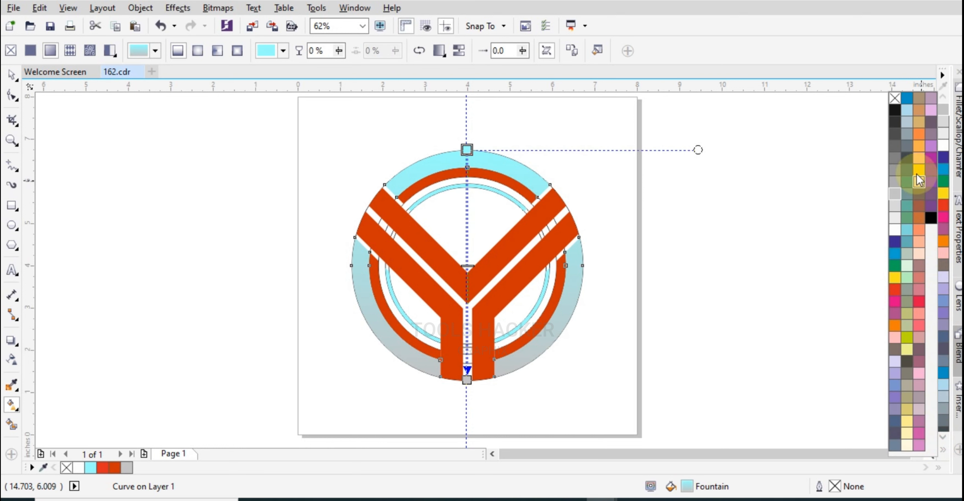
left_click(895, 134)
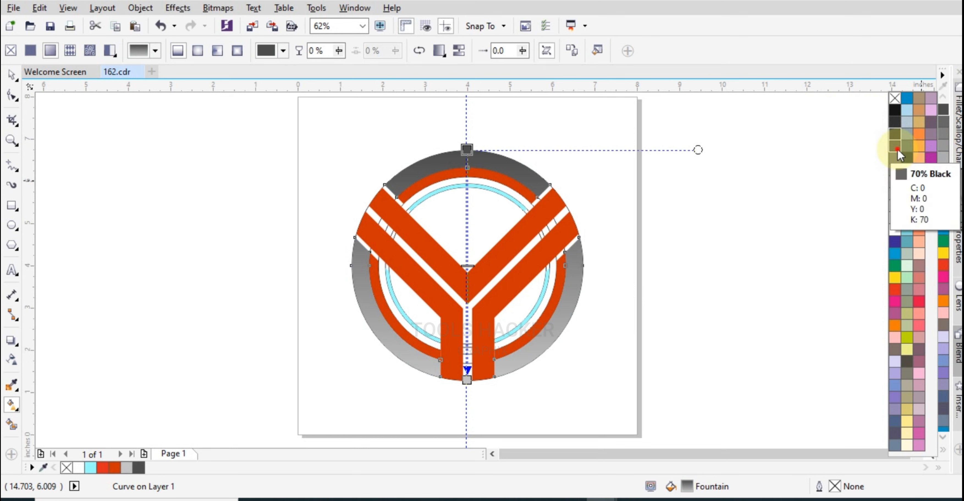
left_click(898, 149)
left_click(15, 75)
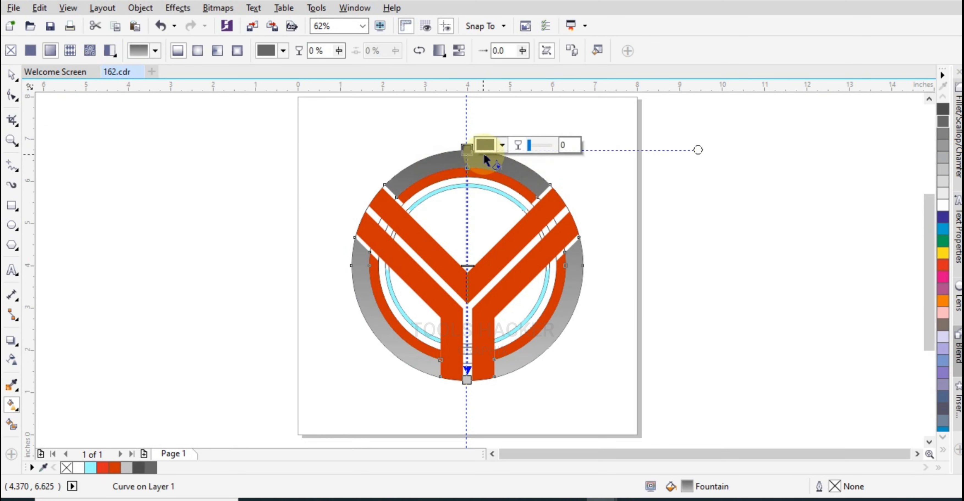
- Recolour the outer ring's gradient with medium grey at the top and a lighter grey at the bottom
left_click(502, 145)
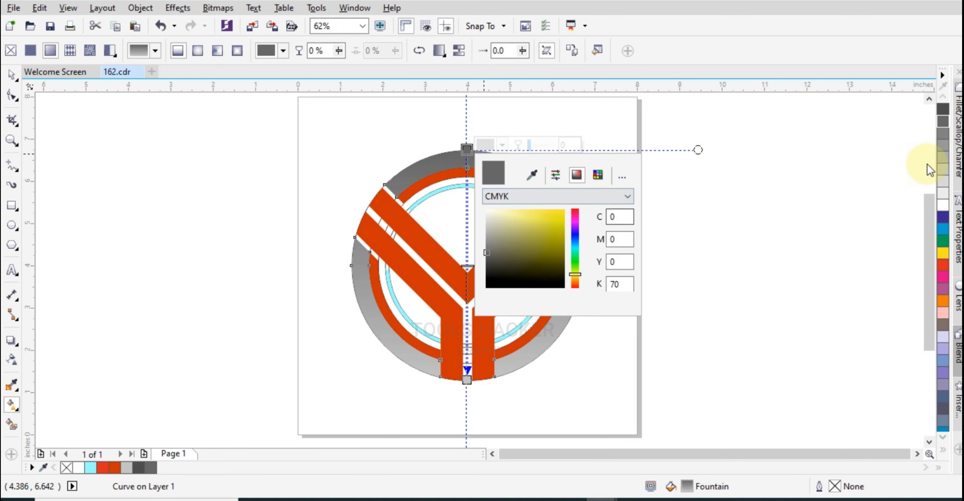
left_click(942, 161)
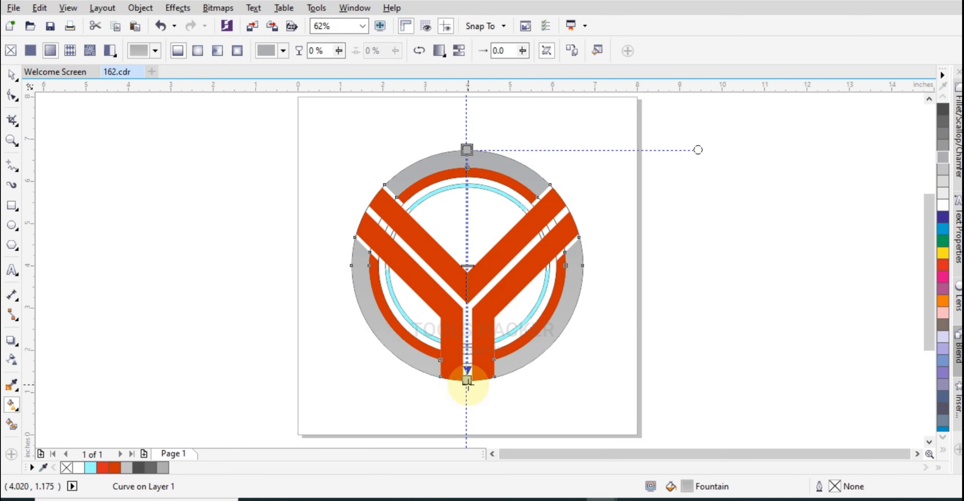
left_click(467, 380)
left_click(942, 183)
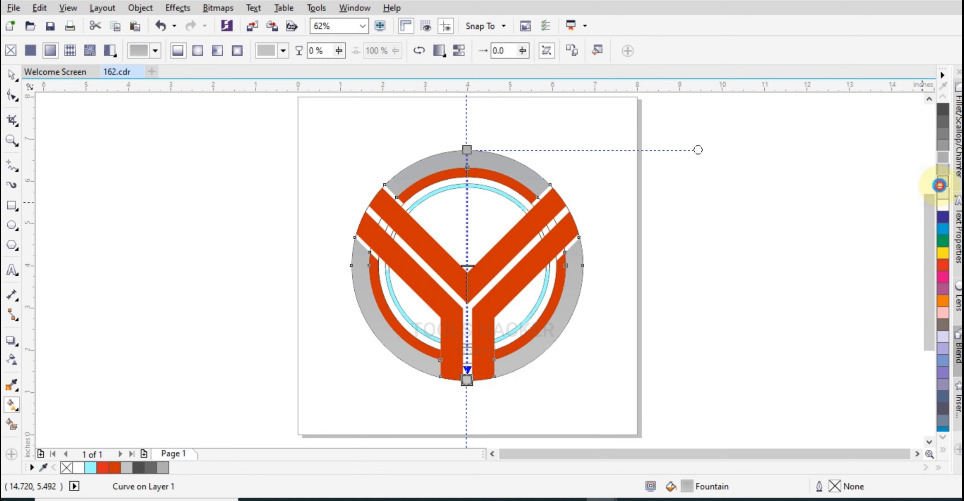
left_click(11, 75)
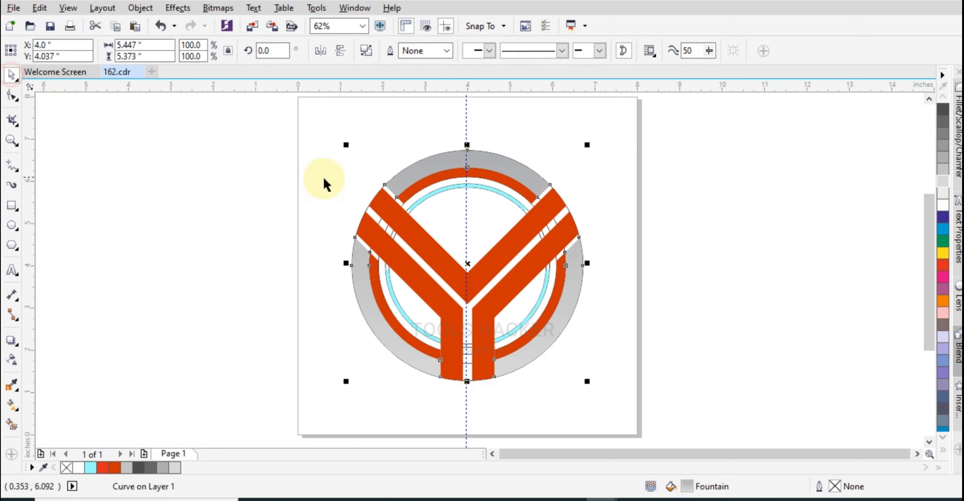
- Copy the outer ring's grey gradient to the second ring and reverse it so the darker grey starts at the bottom
left_click(422, 187)
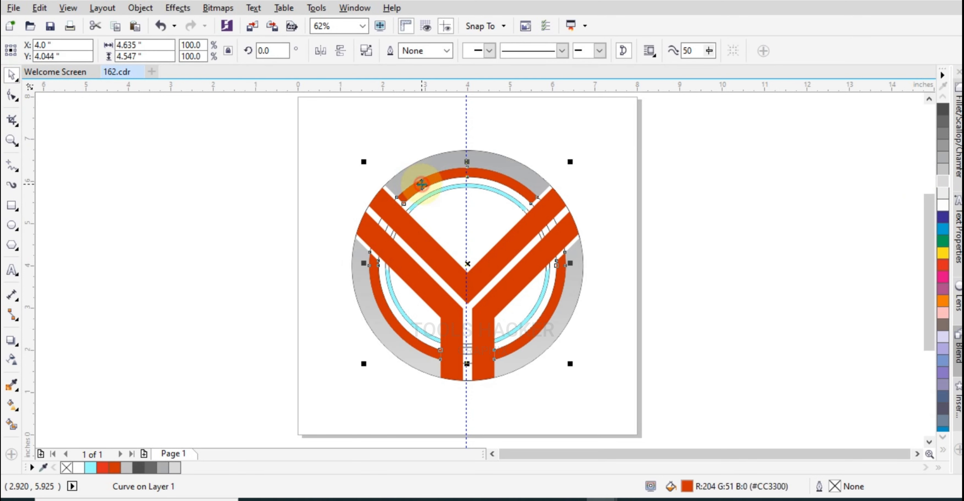
left_click(400, 200)
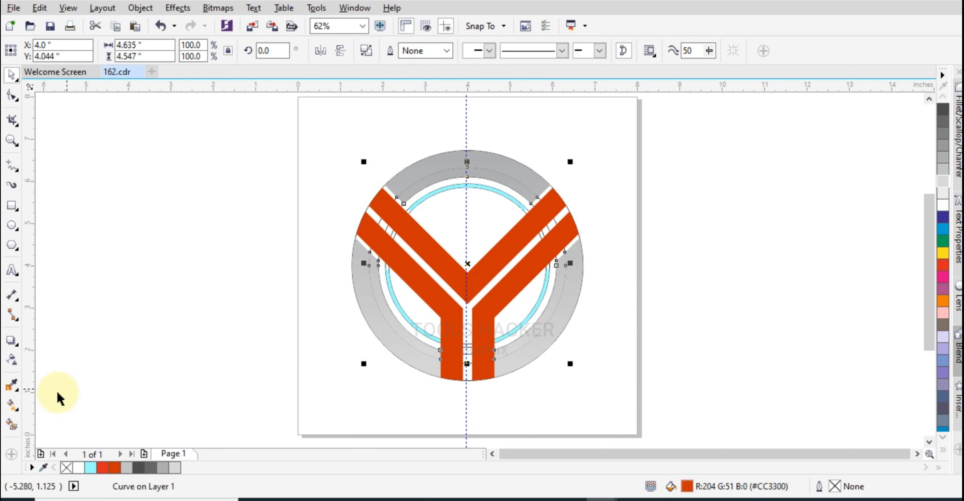
left_click(12, 406)
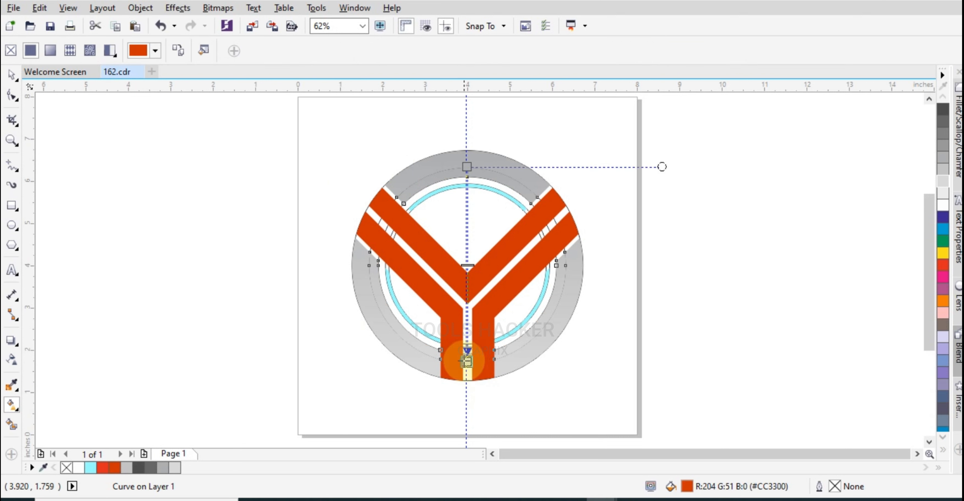
left_click_drag(467, 361, 467, 109)
left_click_drag(467, 167, 466, 363)
left_click(467, 110)
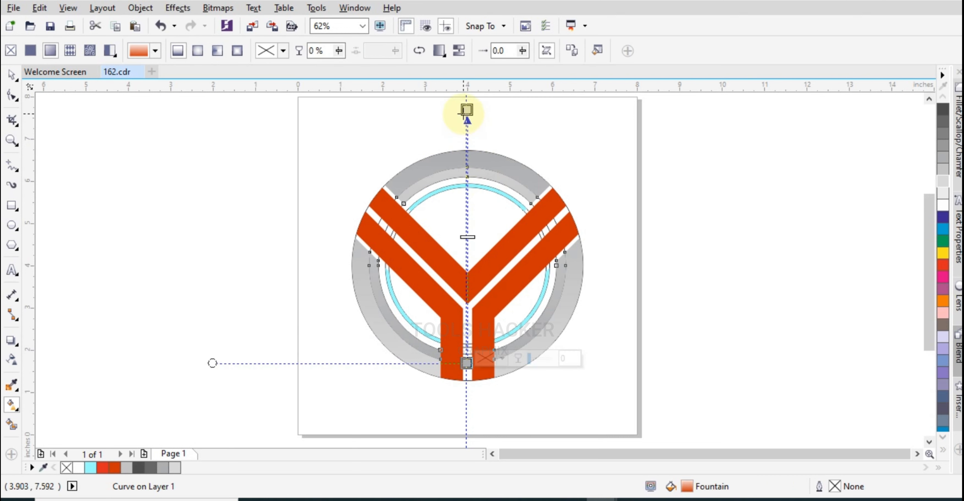
left_click_drag(467, 110, 467, 152)
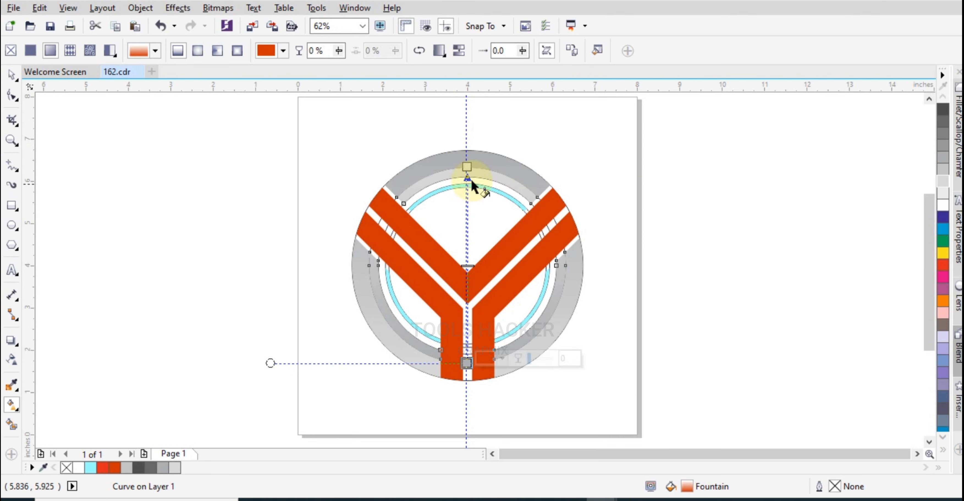
- Select the three cyan segments of the thin inner ring and weld them into one object
left_click(11, 75)
left_click(82, 147)
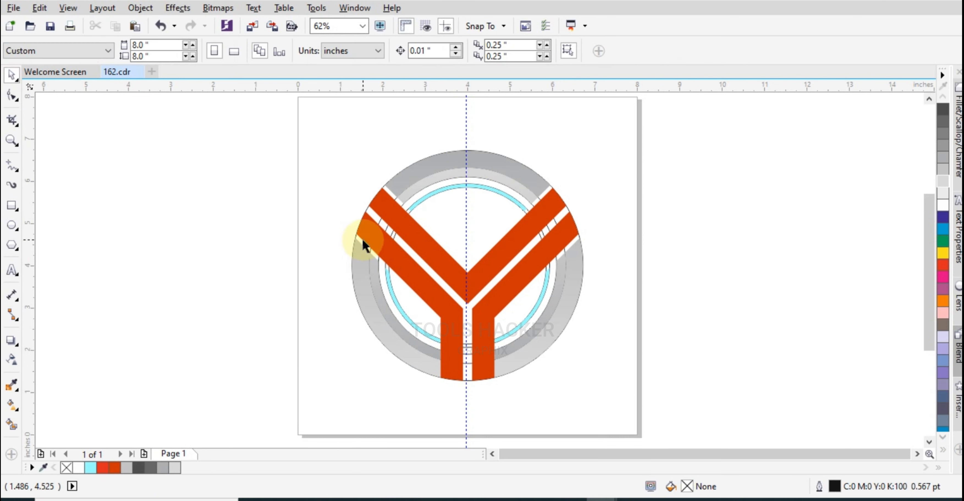
scroll(416, 215, "up", 2)
left_click(417, 193)
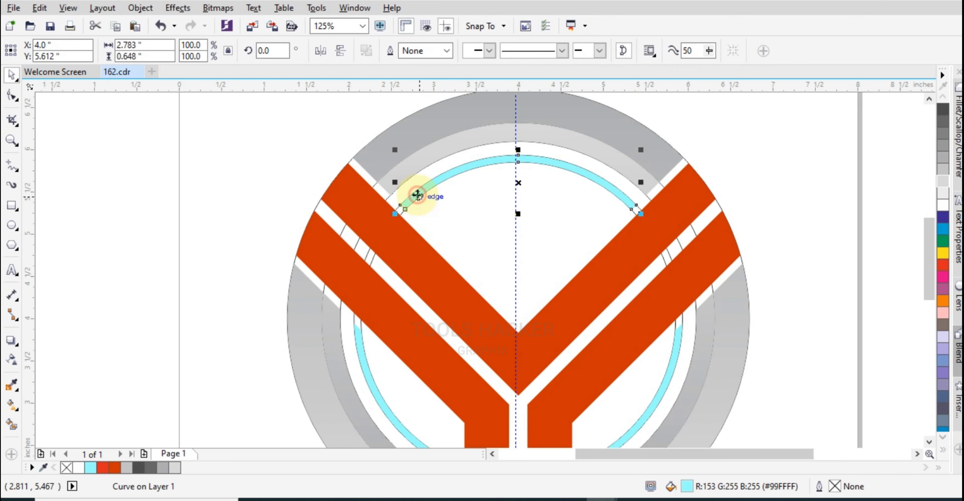
scroll(415, 202, "down", 2)
scroll(415, 255, "up", 2)
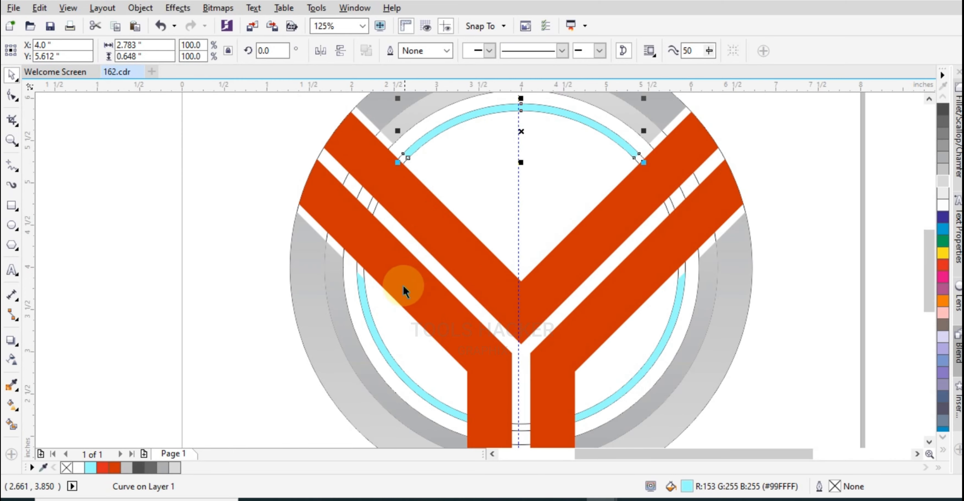
left_click(365, 316)
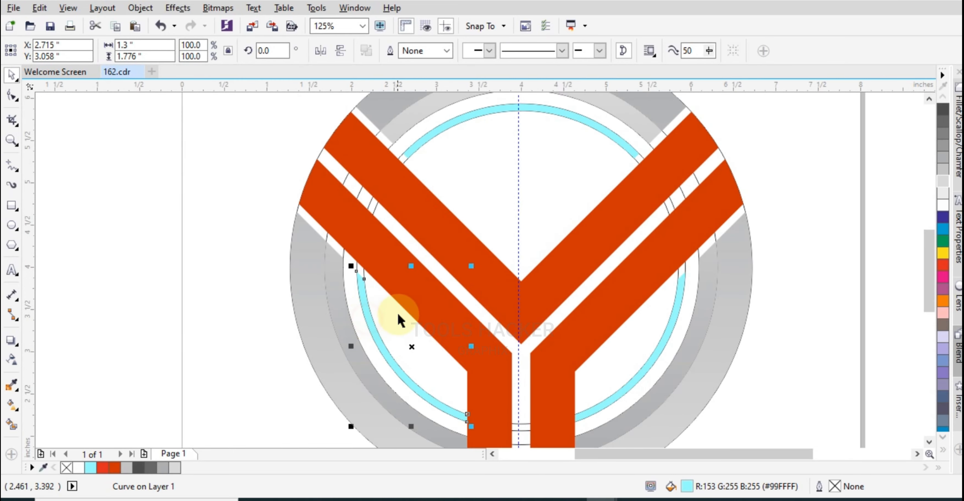
left_click(418, 145, "shift")
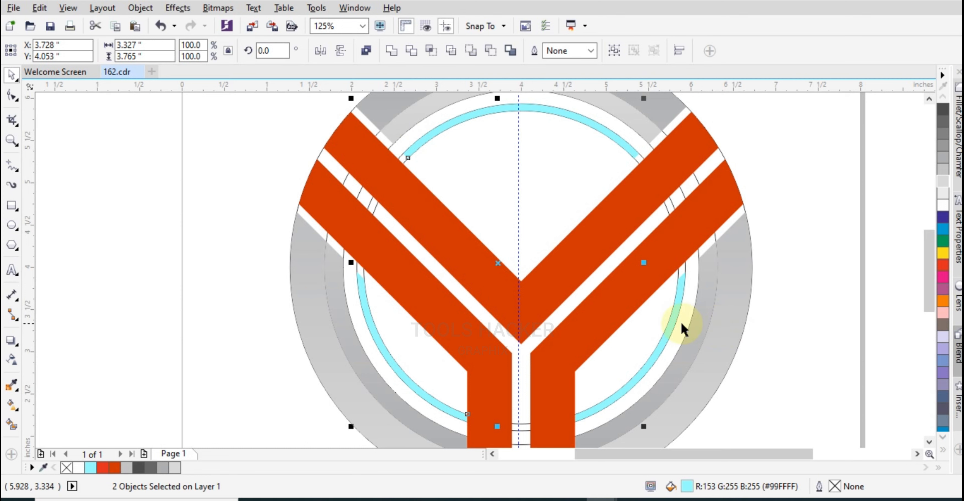
left_click(671, 326, "shift")
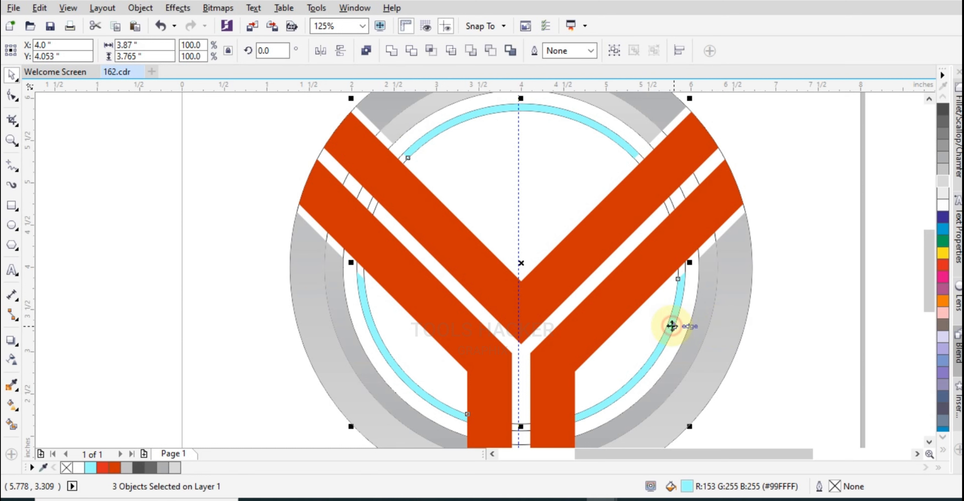
scroll(698, 256, "down", 1)
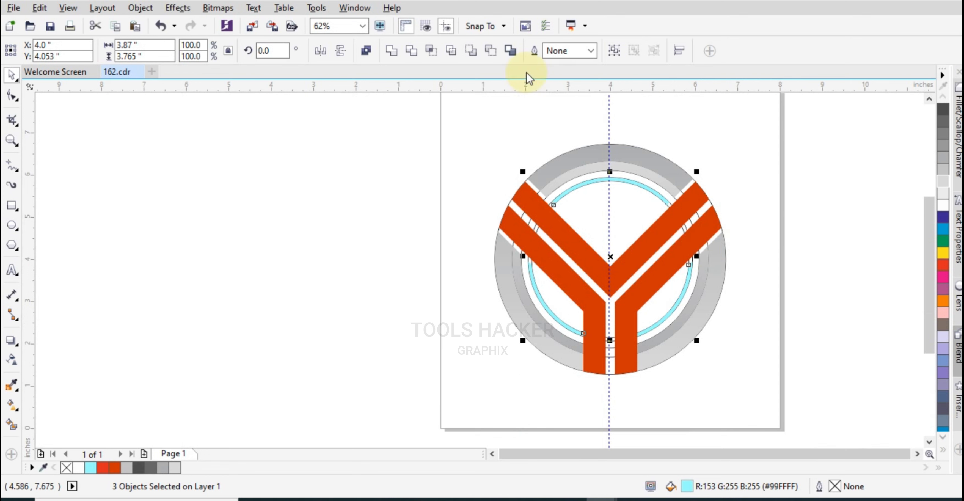
left_click(392, 51)
left_click(429, 179)
- Recolour the welded thin cyan ring with solid red
scroll(608, 221, "up", 1)
left_click(569, 199)
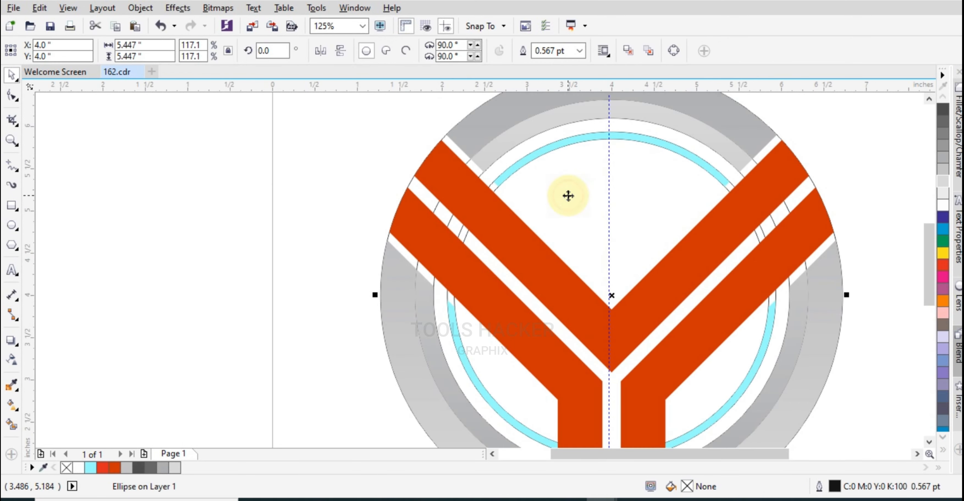
left_click(262, 188)
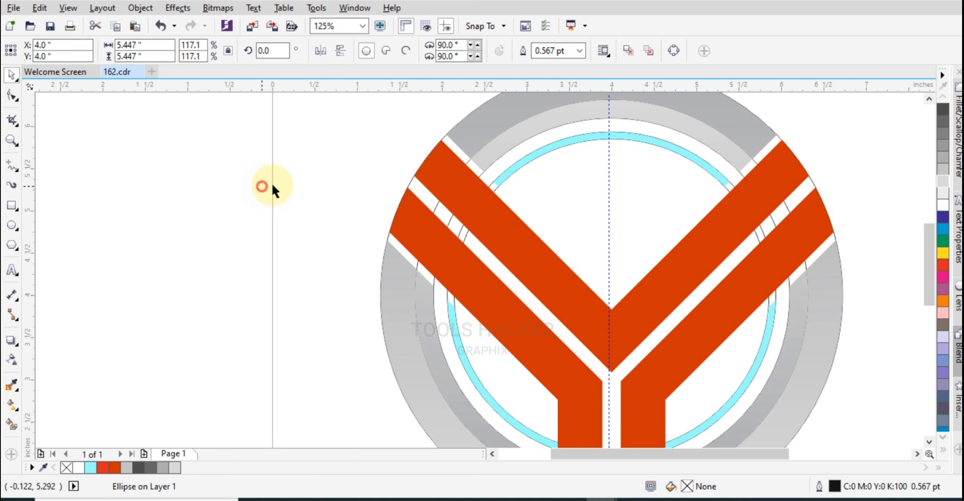
left_click(498, 186)
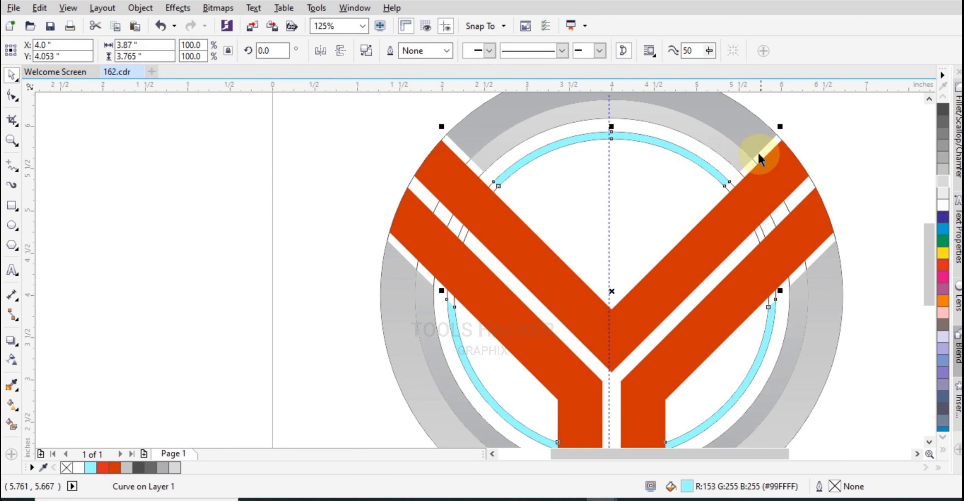
left_click(897, 191)
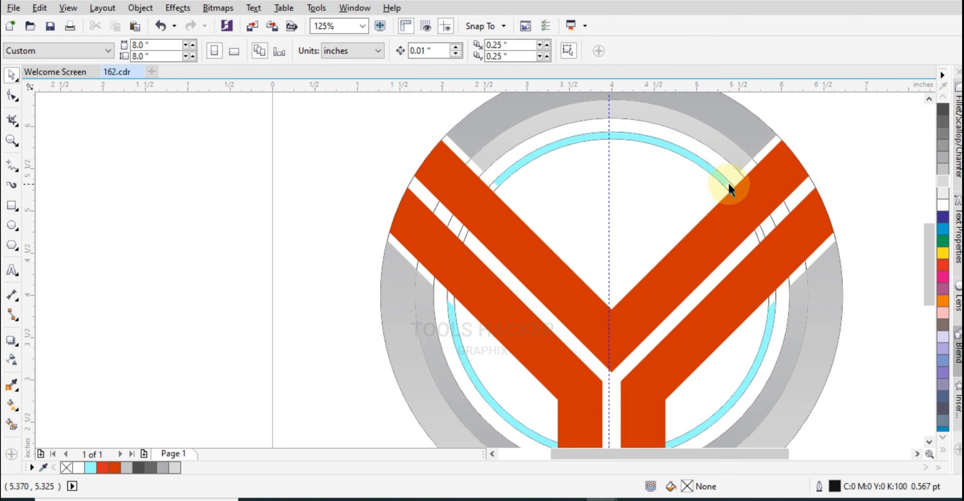
left_click(721, 178)
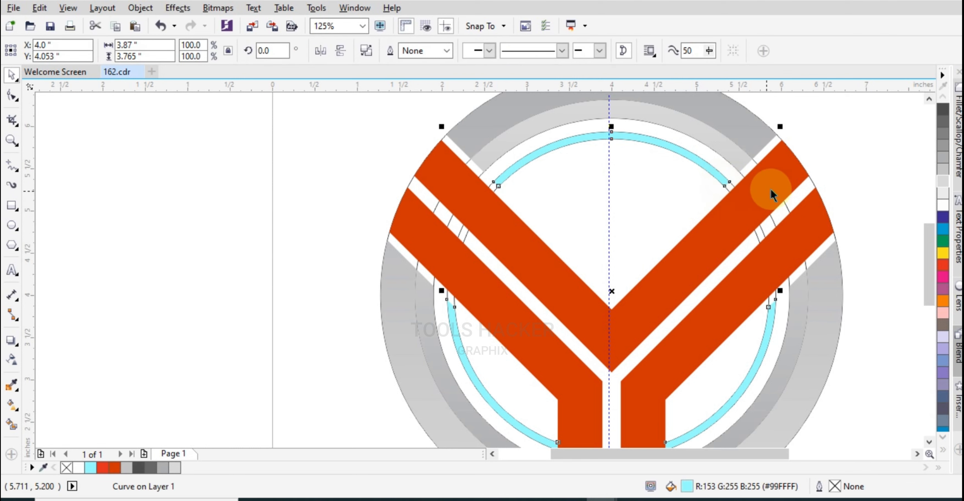
left_click(942, 265)
scroll(436, 215, "down", 1)
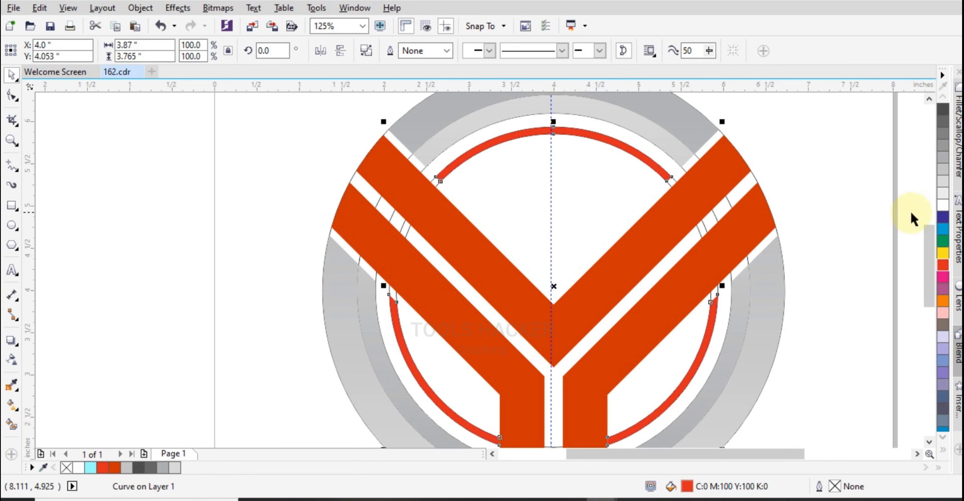
left_click_drag(930, 265, 931, 268)
- Select the circle just inside the thin ring and fill it with solid red
left_click(538, 154)
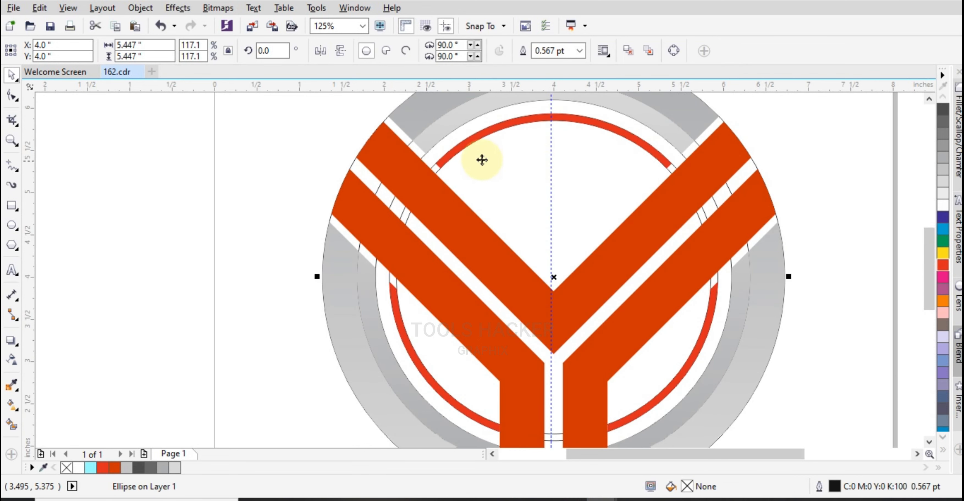
left_click(440, 172)
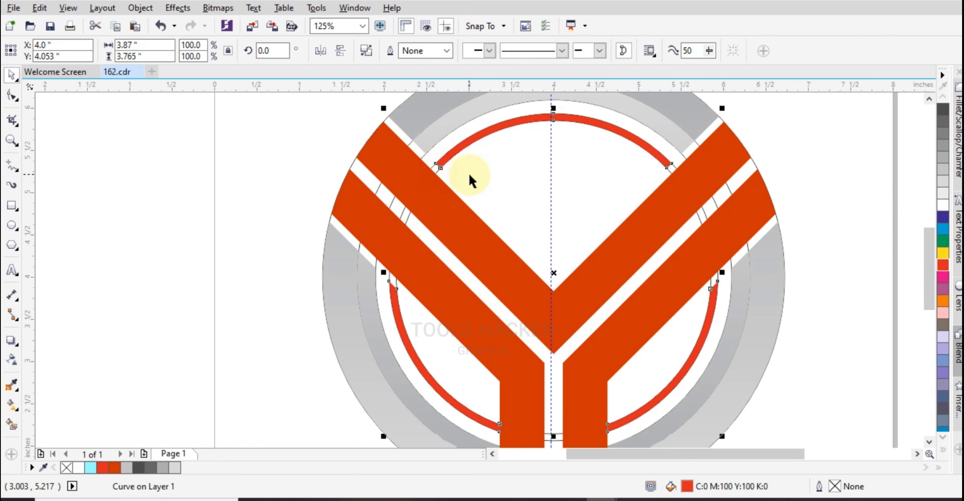
left_click(481, 189)
scroll(392, 283, "up", 4)
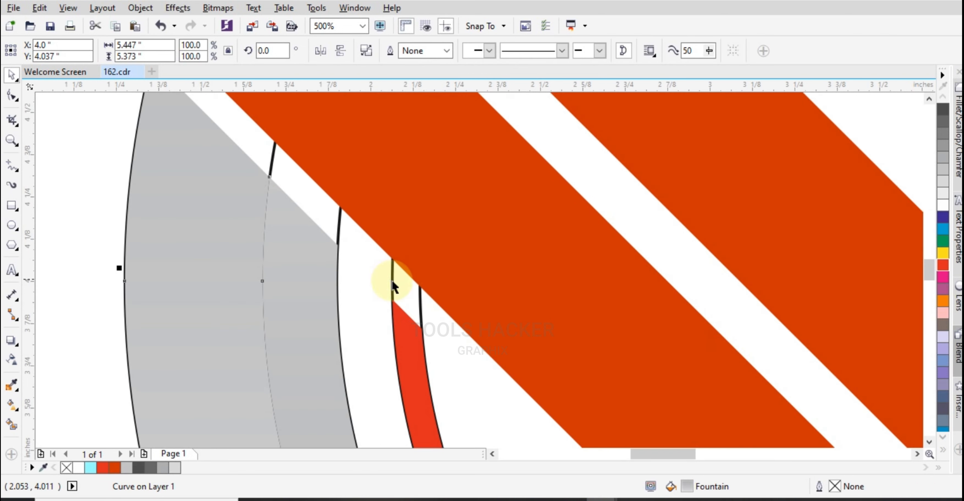
left_click(420, 298)
scroll(458, 302, "down", 4)
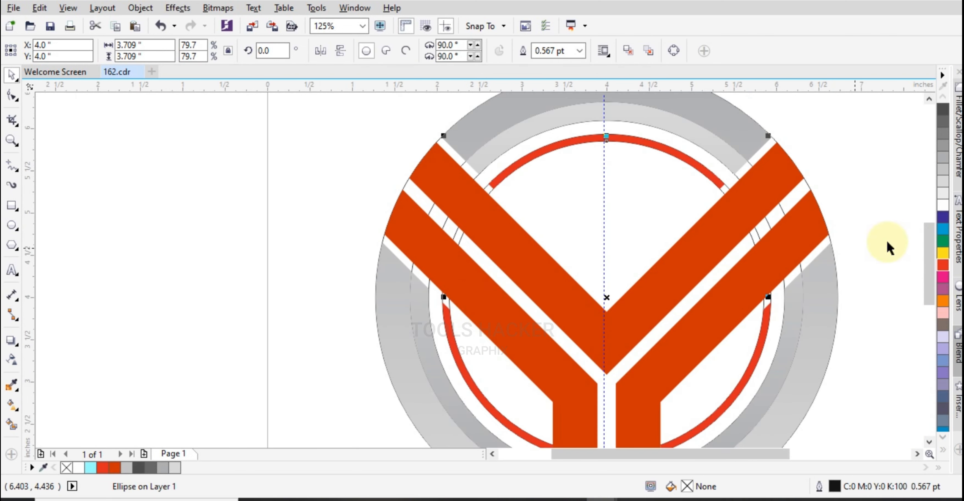
left_click(941, 269)
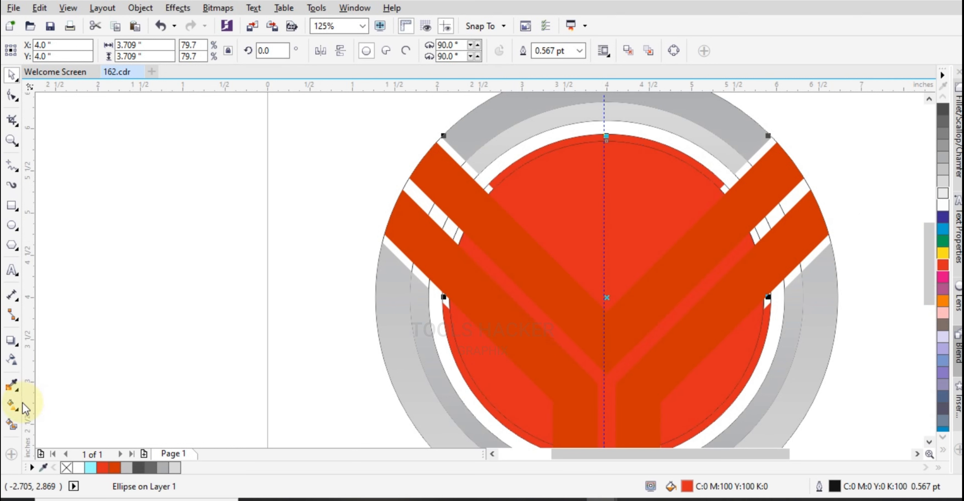
- Apply an elliptical fountain fill to the red inner circle, with its centre in the upper part and its outer end near the bottom
left_click(15, 410)
left_click(75, 402)
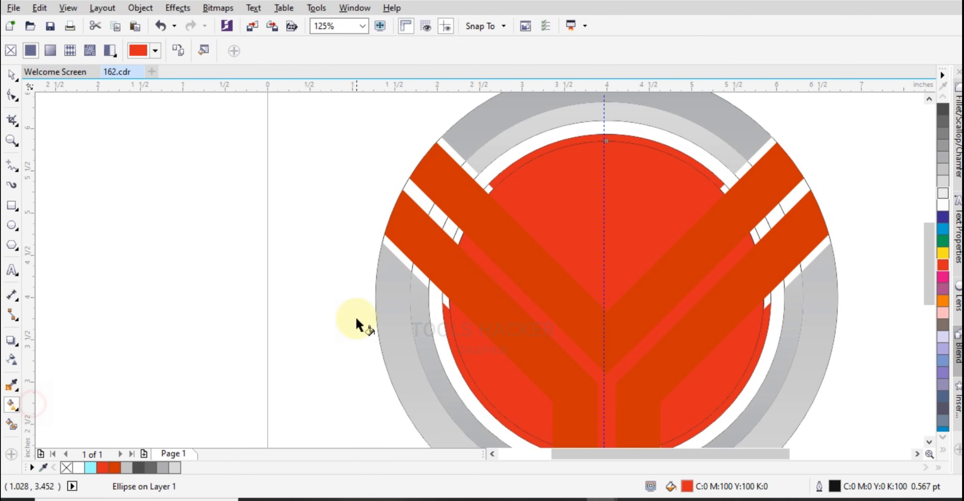
left_click(51, 51)
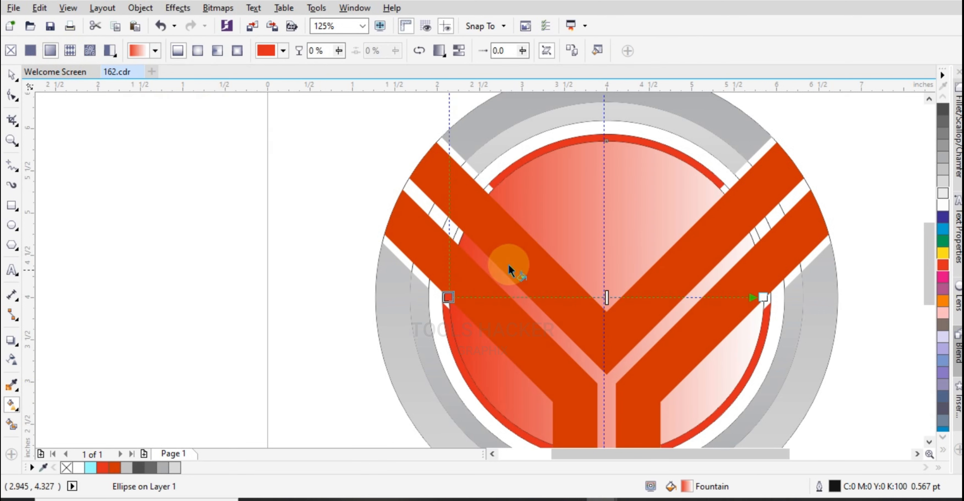
left_click(198, 50)
left_click(573, 283)
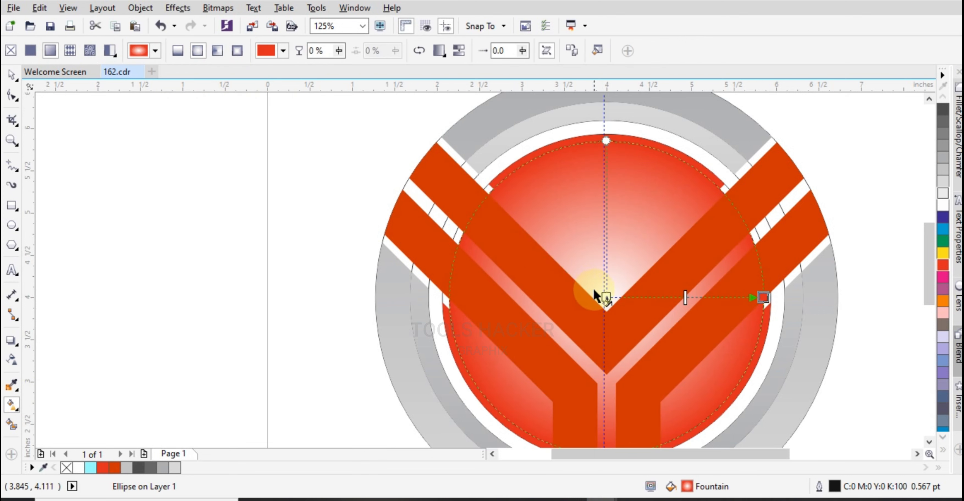
left_click_drag(600, 292, 603, 190)
left_click(763, 297)
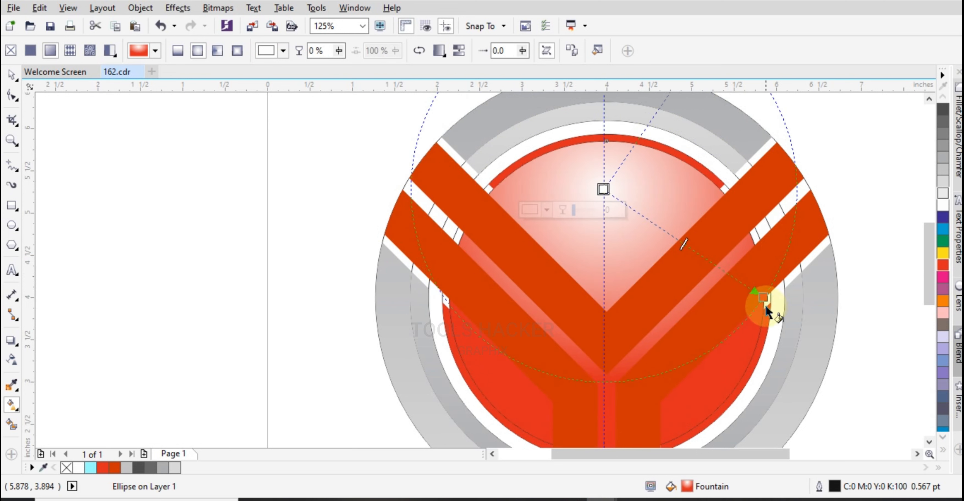
left_click_drag(765, 304, 604, 431)
scroll(619, 226, "down", 4)
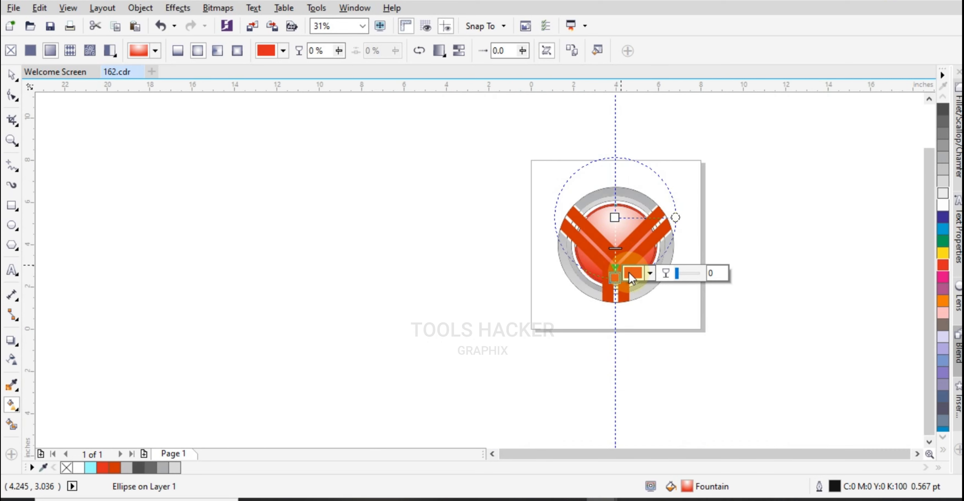
- Set the inner circle gradient's outer colour to dark red C13 M100 Y100 K59 and its centre colour to red
scroll(636, 249, "up", 2)
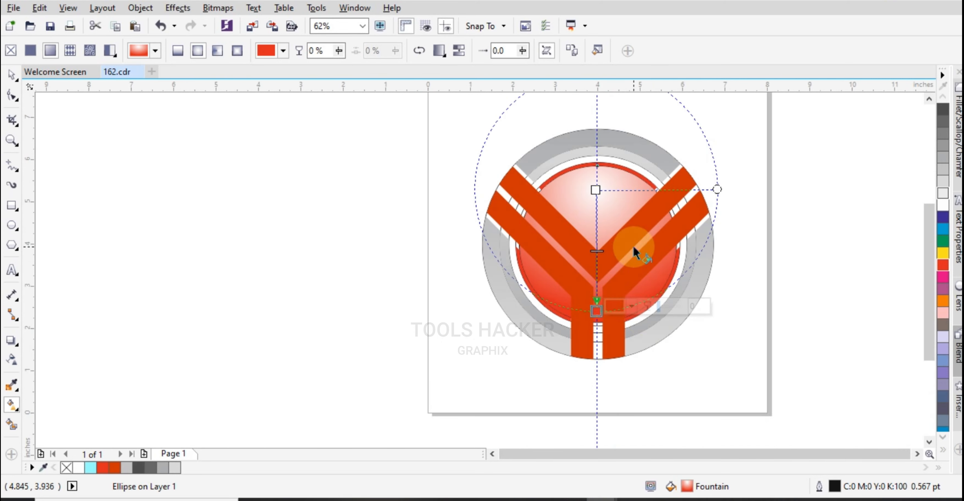
left_click(633, 306)
left_click_drag(679, 376, 687, 406)
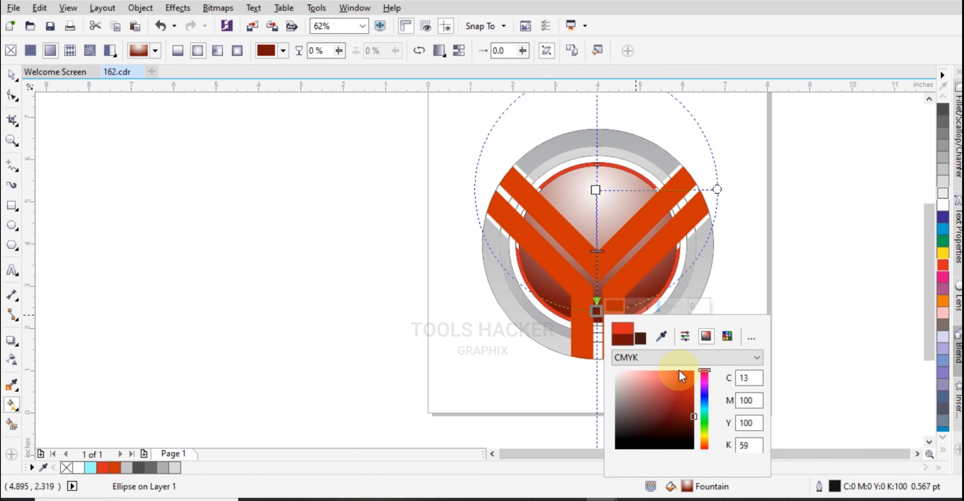
left_click(596, 190)
left_click(596, 190)
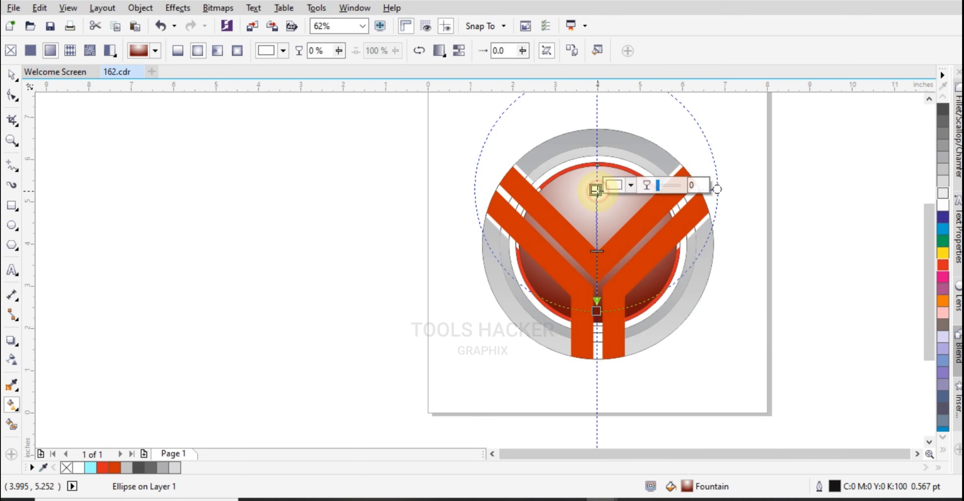
left_click(945, 276)
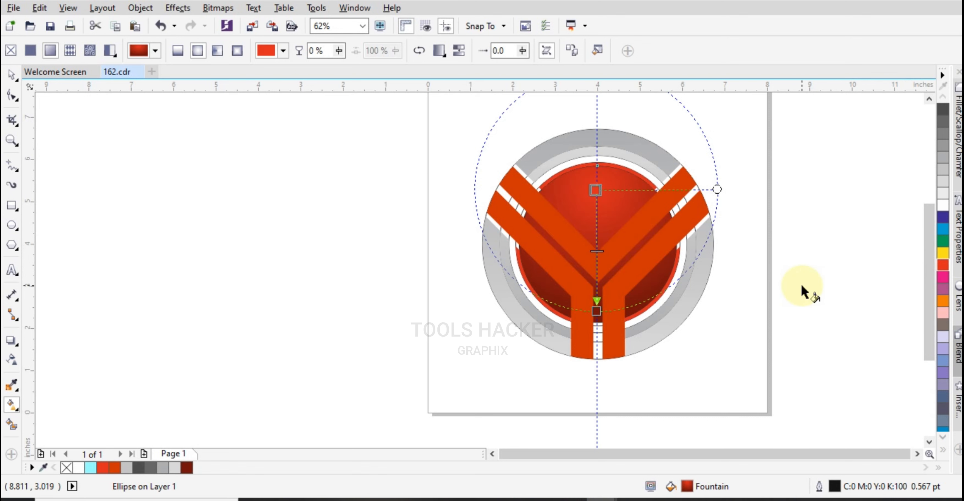
key("Escape")
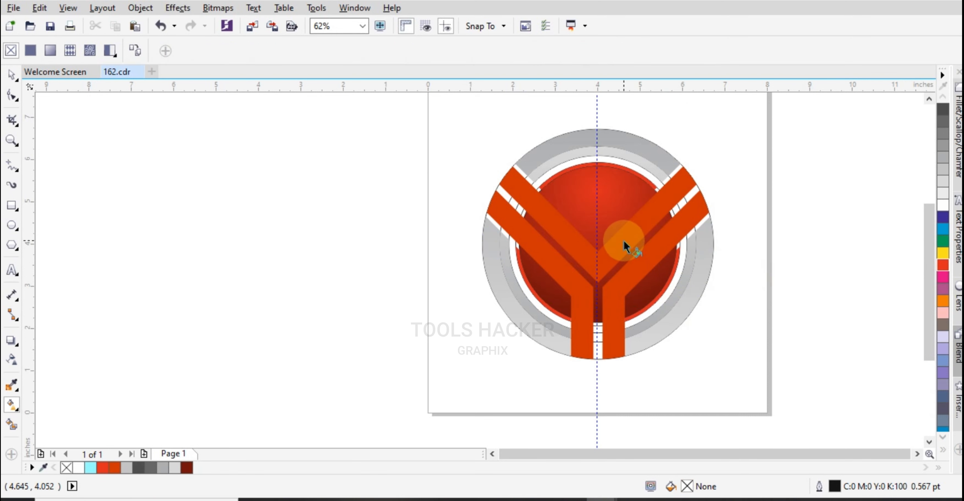
- Apply a vertical linear fountain fill to the thin red ring from top to bottom, with red as its end colour
left_click(12, 74)
scroll(598, 228, "up", 2)
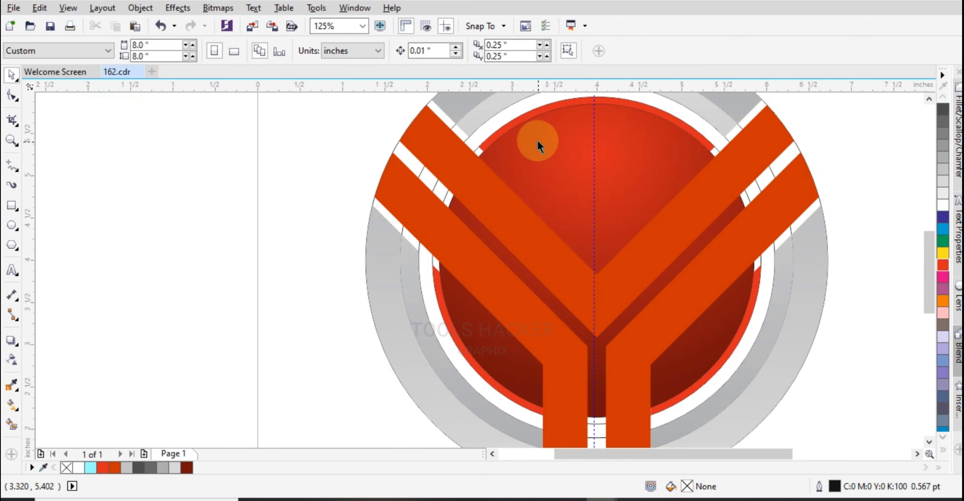
left_click(522, 123)
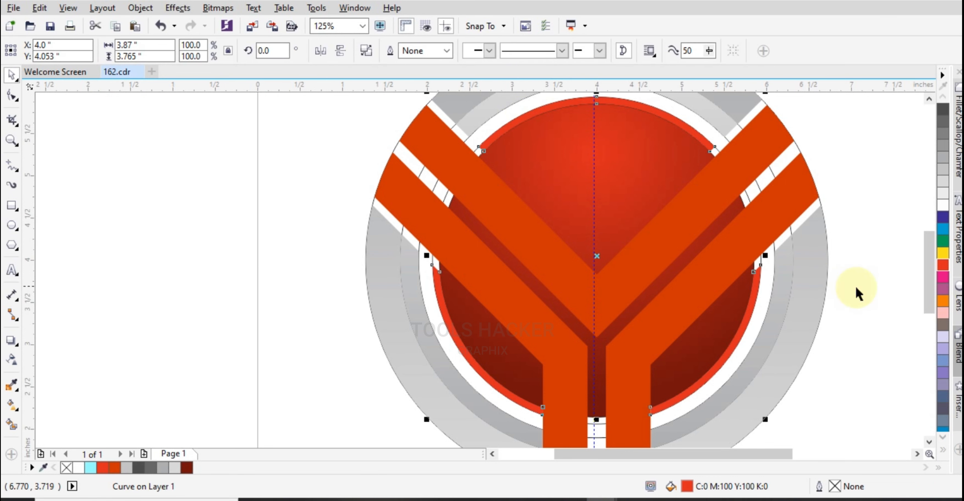
scroll(680, 363, "down", 2)
scroll(684, 355, "up", 2)
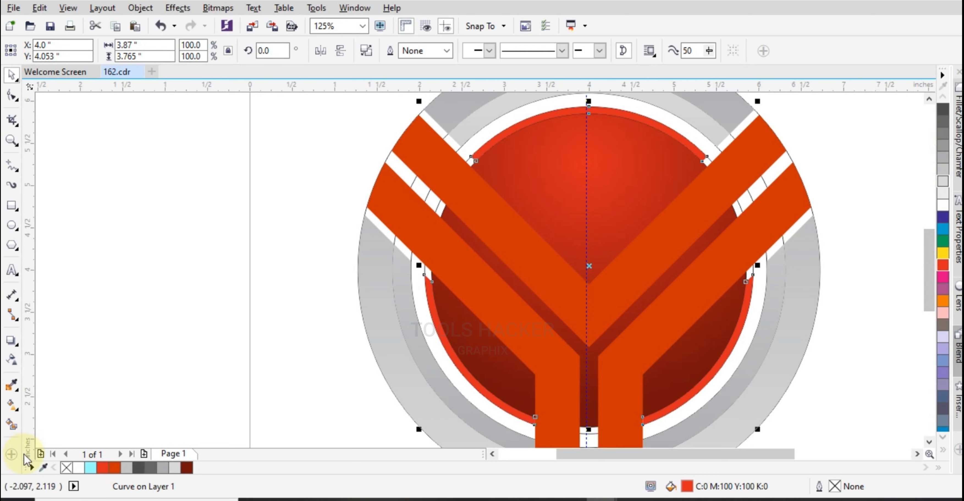
left_click(12, 405)
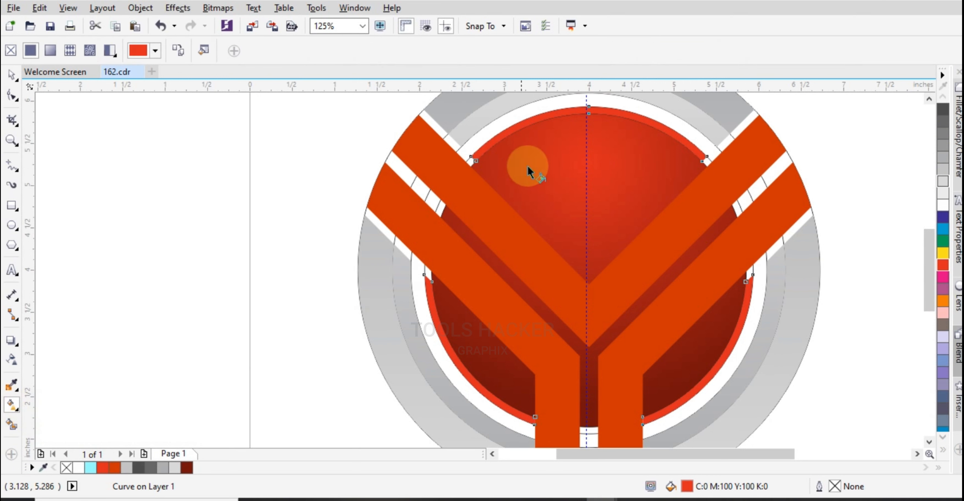
scroll(611, 194, "down", 2)
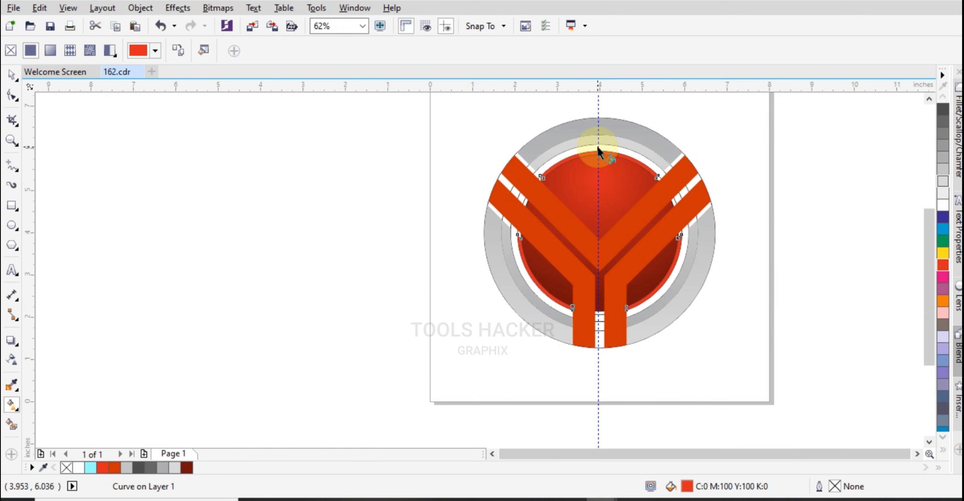
left_click_drag(598, 149, 599, 310)
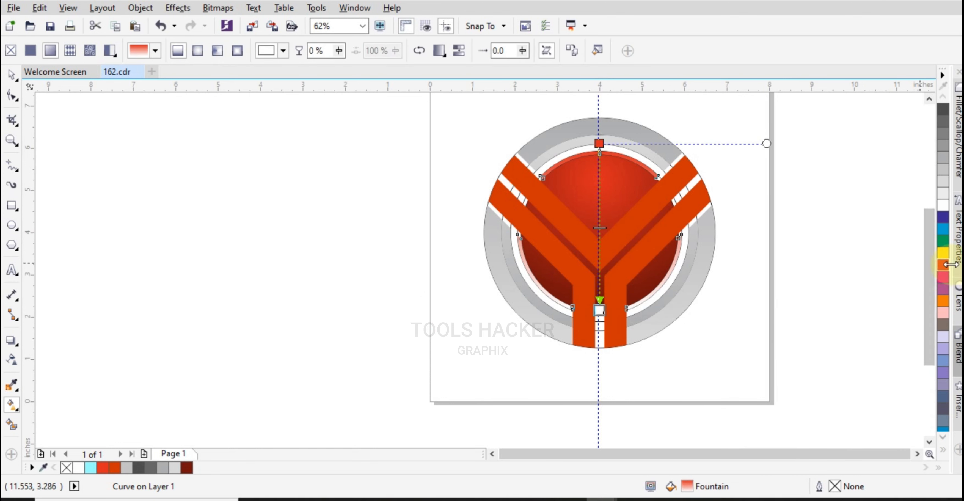
left_click(943, 267)
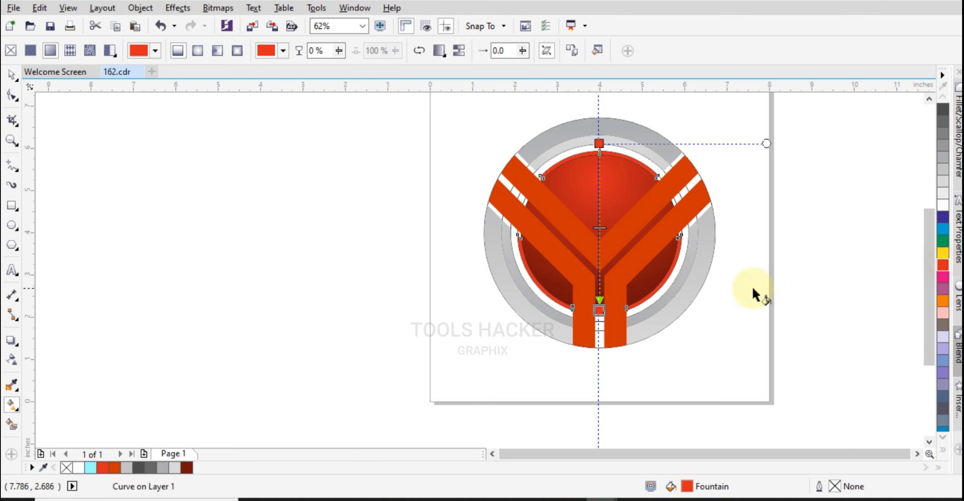
- Set the thin red ring gradient's upper colour to dark red C13 M100 Y100 K59, sampled from the inner circle
left_click(599, 143)
left_click(634, 139)
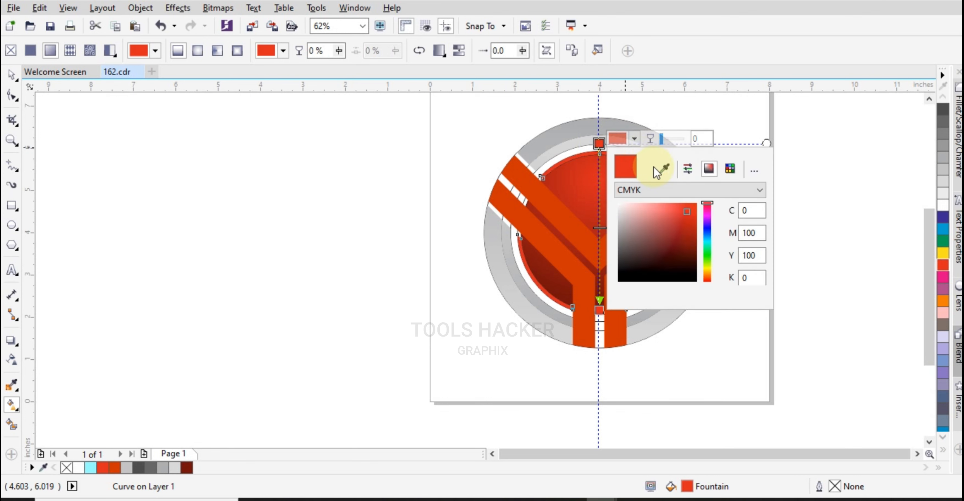
left_click(664, 168)
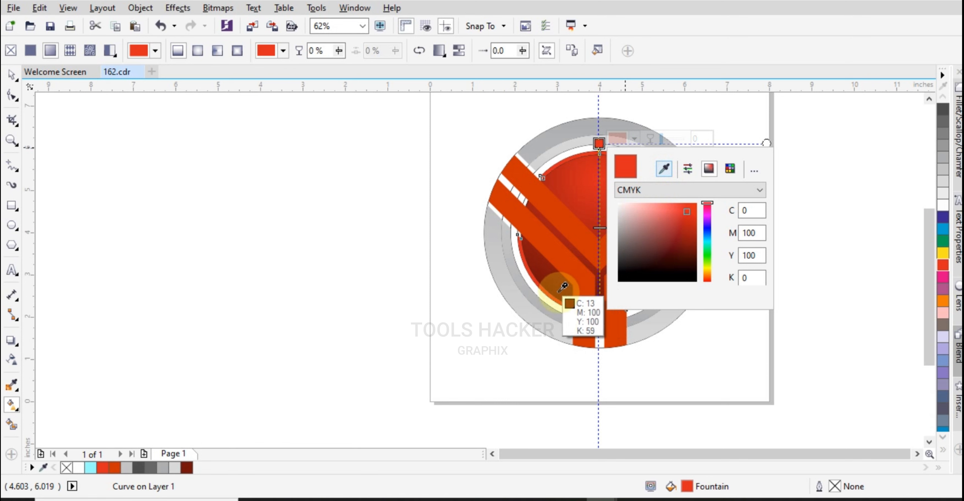
left_click(565, 279)
left_click(90, 123)
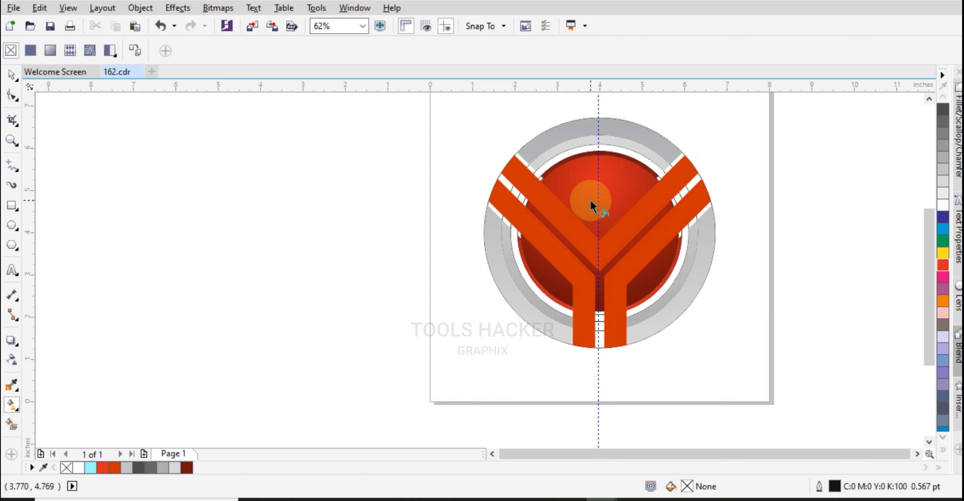
- Weld the right lower band of the Y to its upper V-shaped band
left_click(11, 74)
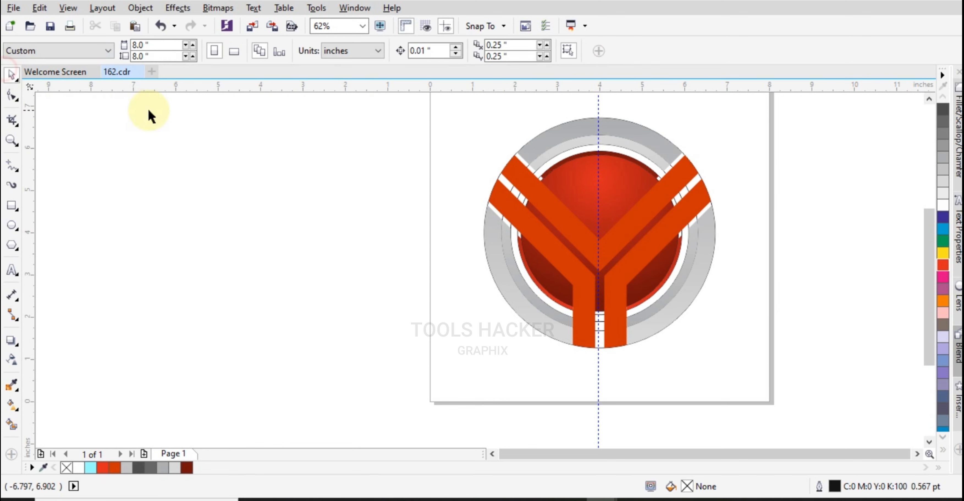
scroll(588, 229, "up", 2)
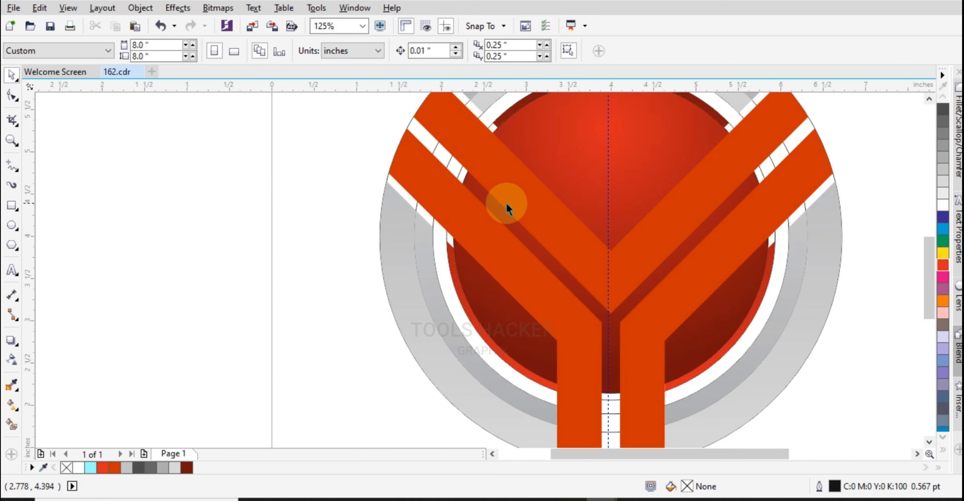
left_click(339, 222)
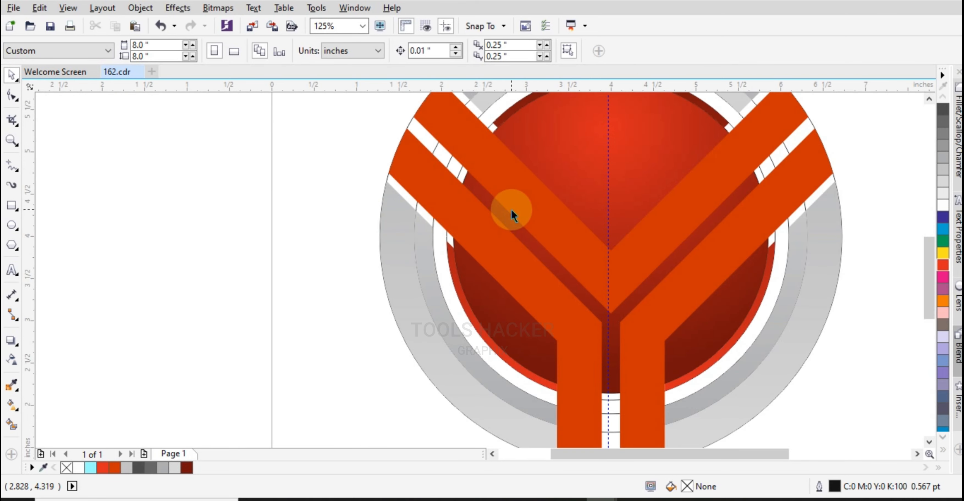
scroll(511, 209, "down", 2)
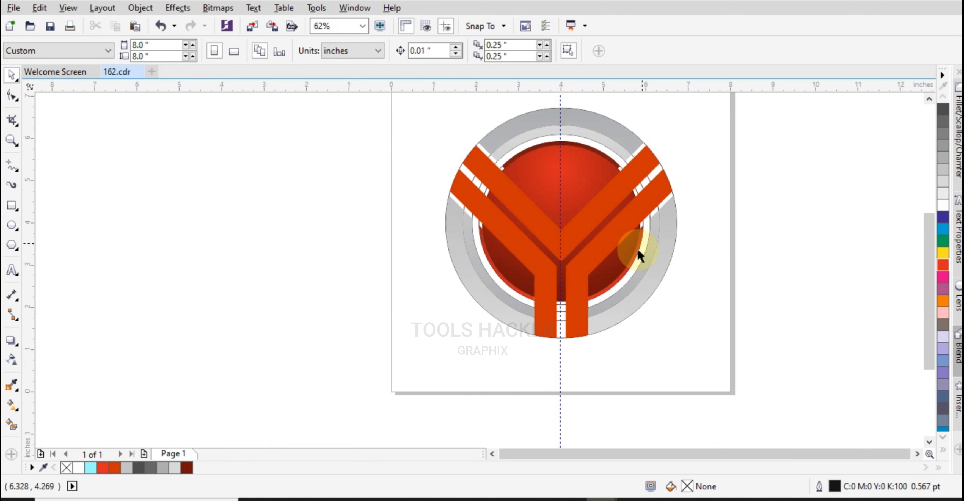
left_click(582, 304)
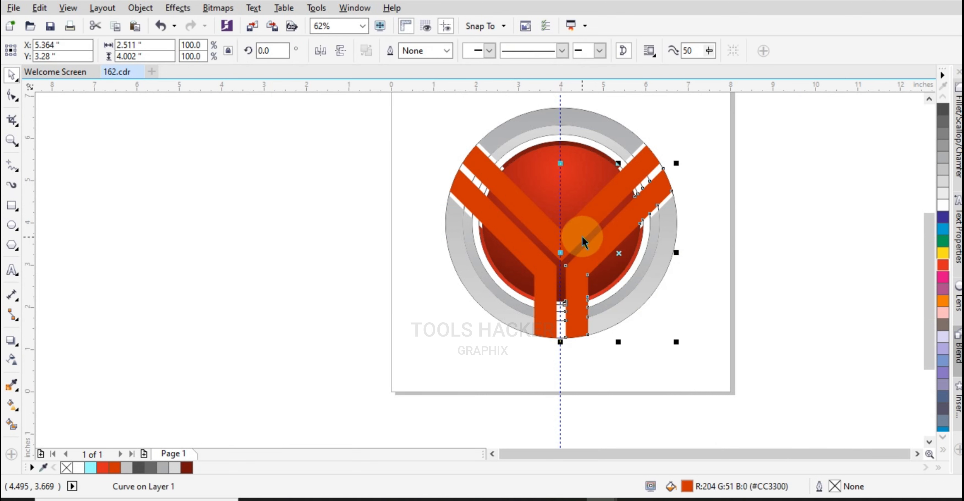
left_click(592, 243, "shift")
left_click(390, 51)
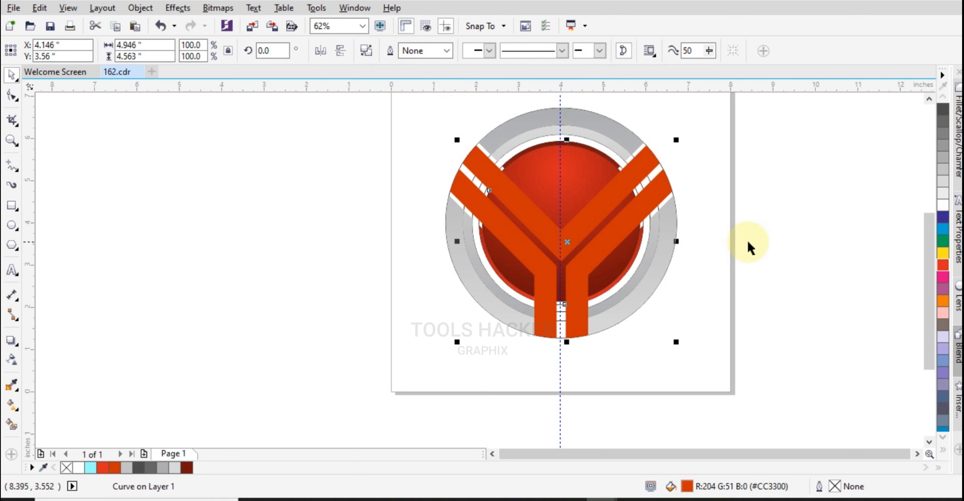
left_click(748, 233)
left_click(602, 213)
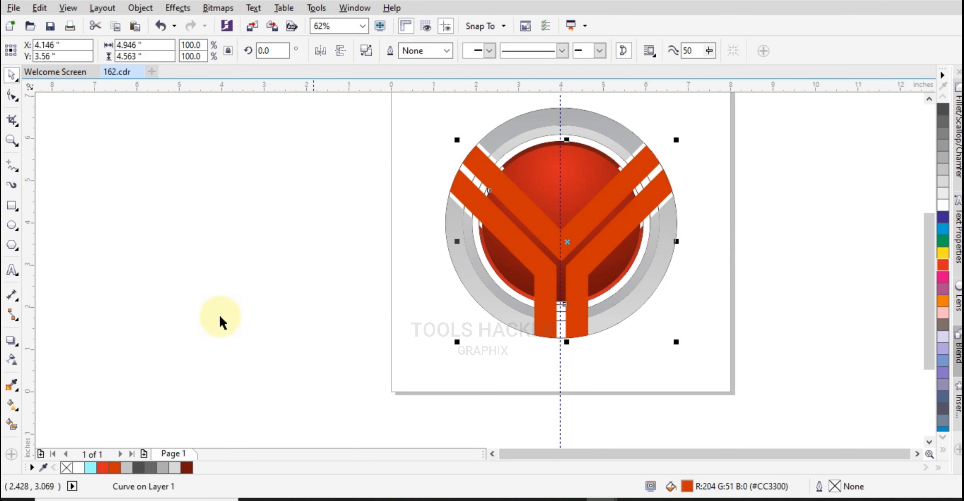
left_click(14, 404)
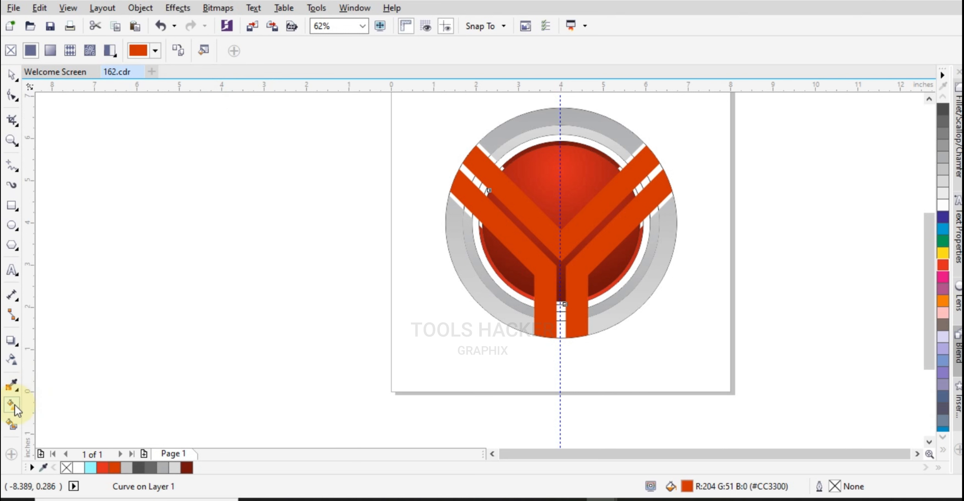
left_click(50, 50)
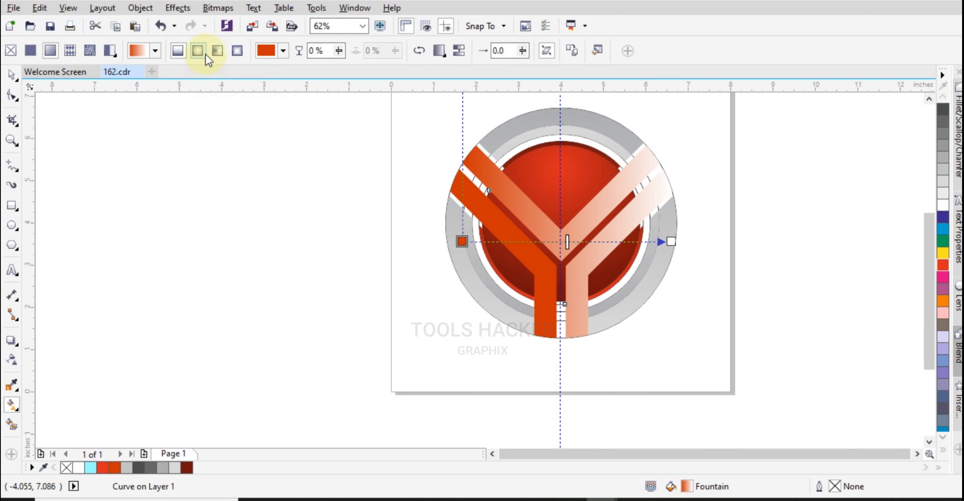
left_click(198, 50)
key("ctrl+z")
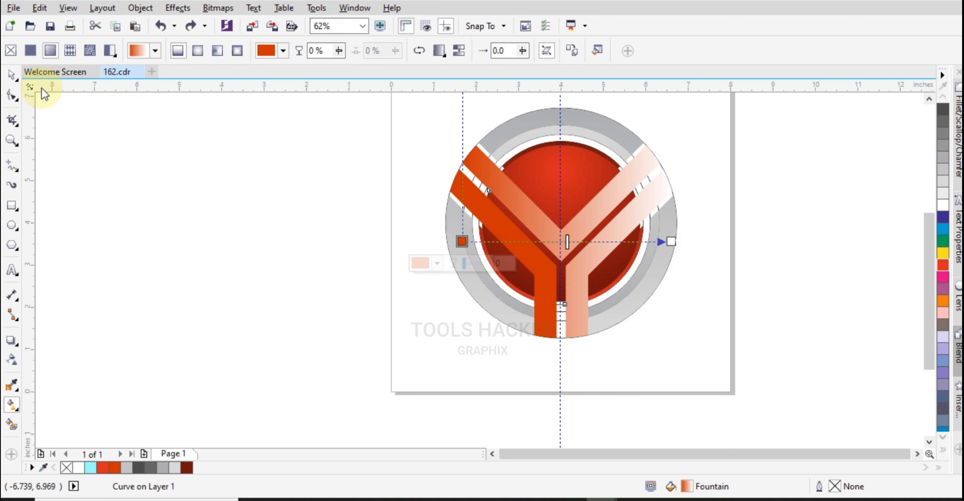
key("ctrl+z")
- Weld the left lower band of the Y to the already joined bands
left_click(12, 76)
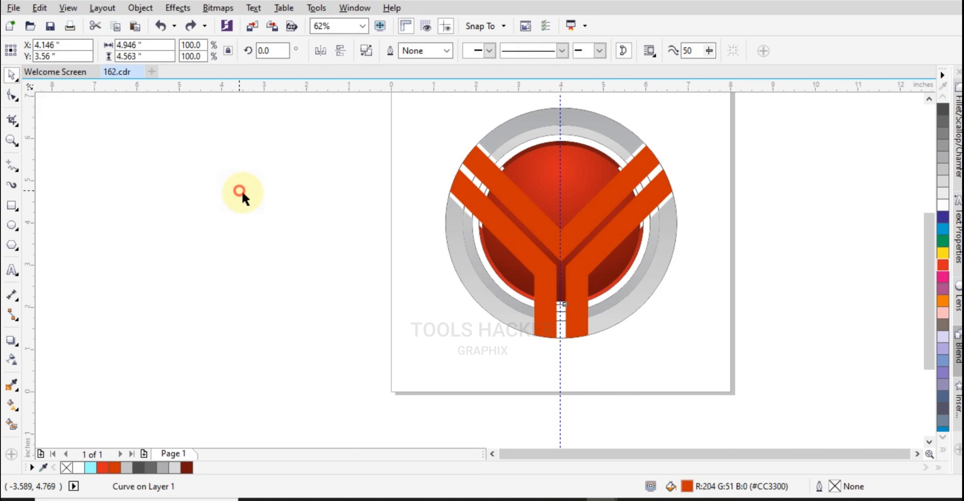
left_click(237, 193)
left_click(493, 215)
left_click(537, 216, "shift")
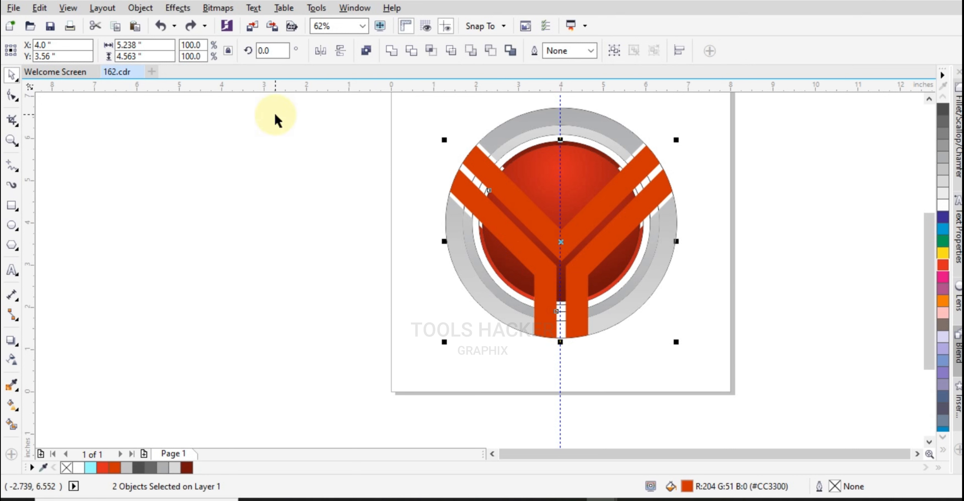
left_click(390, 53)
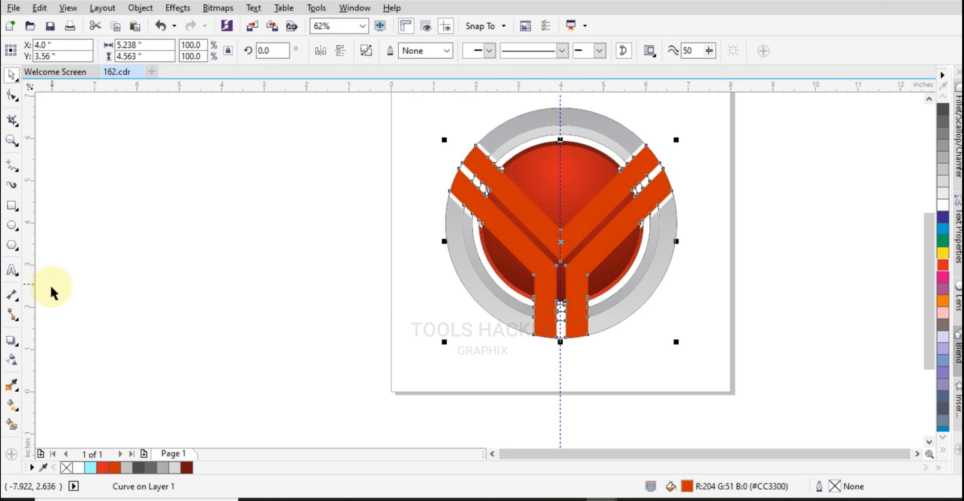
- Apply an elliptical fountain fill to the welded Y, with a red centre and a dark red outer colour
left_click(12, 405)
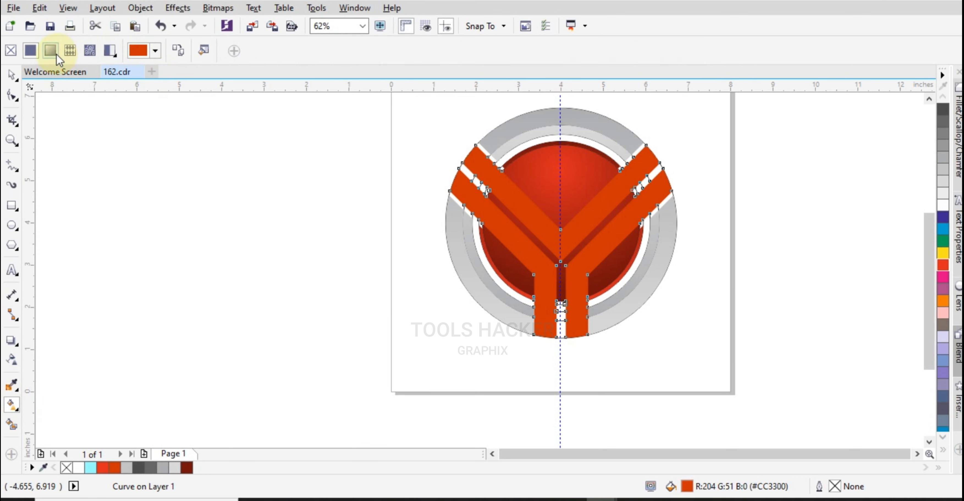
left_click(55, 54)
left_click(199, 53)
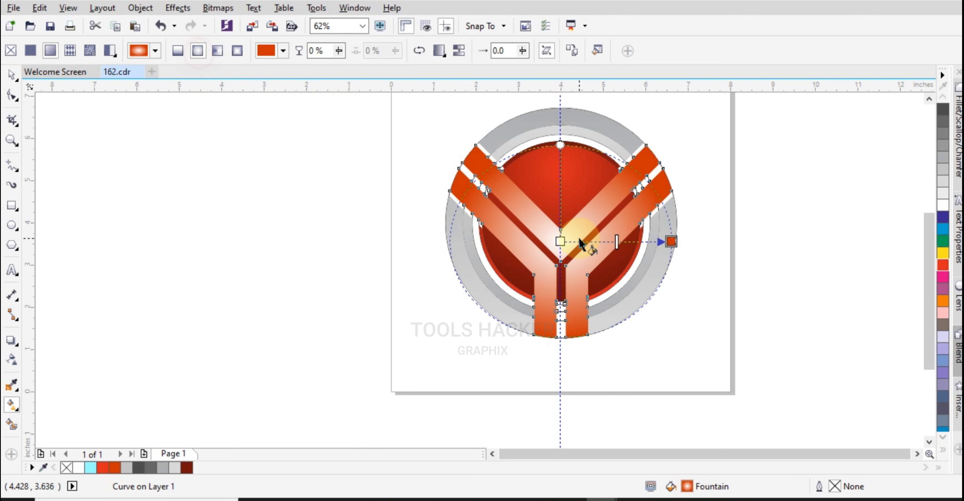
left_click(560, 241)
left_click(940, 278)
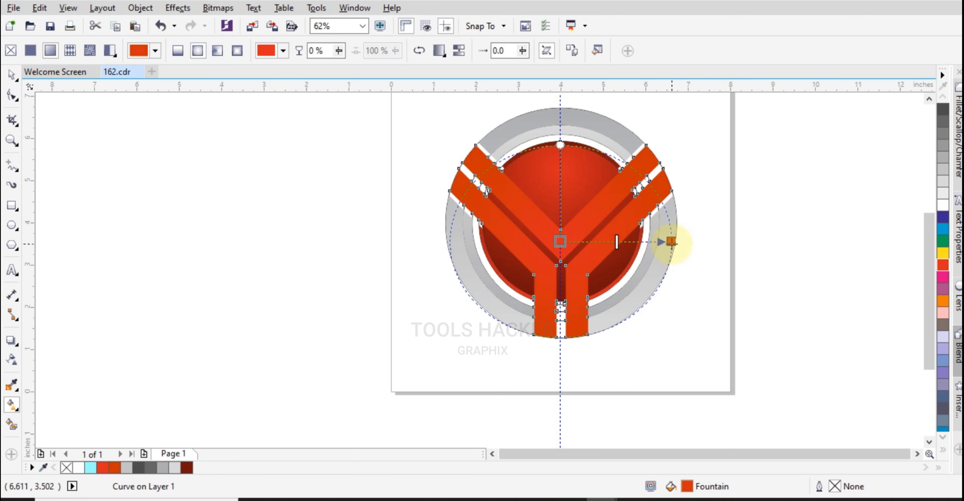
left_click(671, 242)
left_click(195, 468)
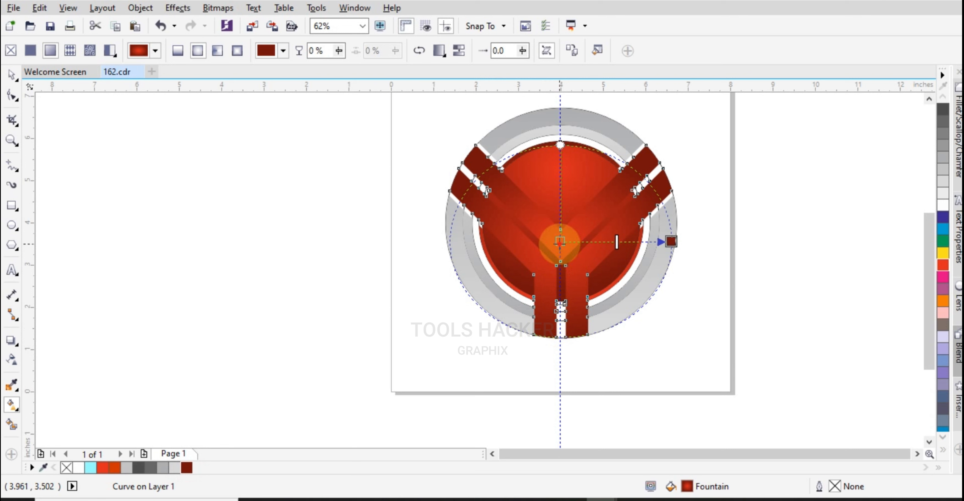
- Move the Y gradient's centre slightly down along the guideline and realign its upper and outer handles with it
left_click_drag(560, 241, 560, 252)
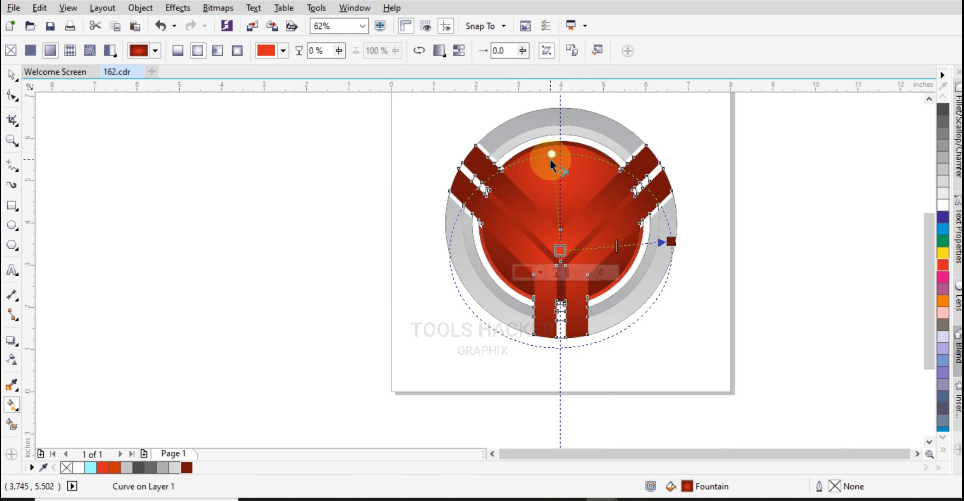
left_click_drag(550, 155, 559, 153)
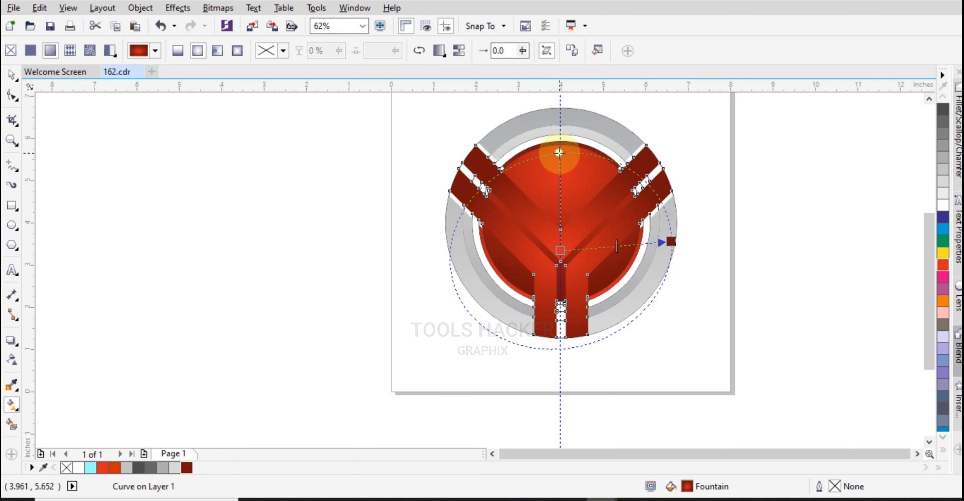
left_click_drag(661, 242, 673, 248)
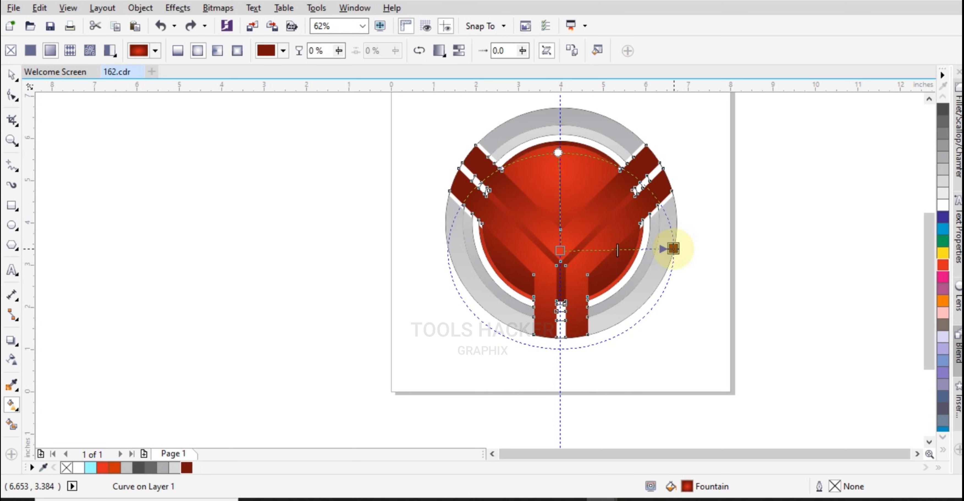
left_click(763, 211)
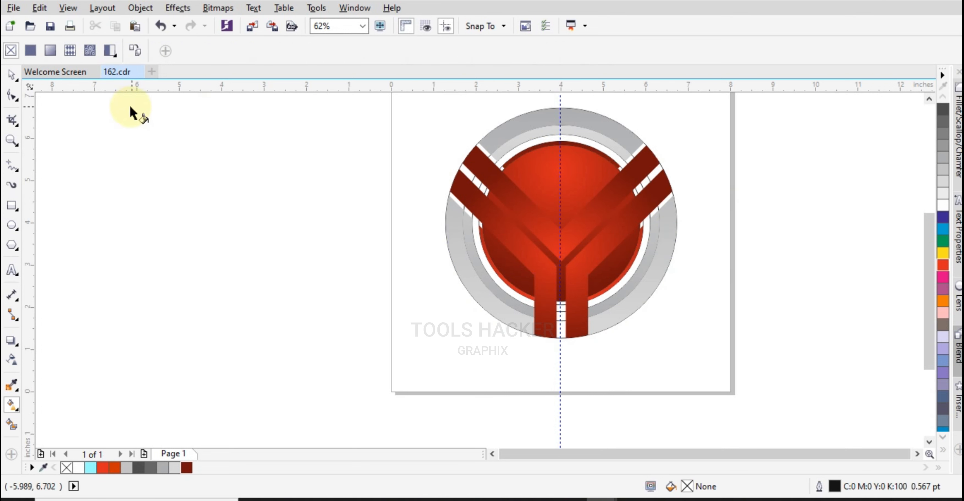
- Select all the logo shapes and remove their outlines
left_click(12, 74)
left_click_drag(402, 94, 709, 360)
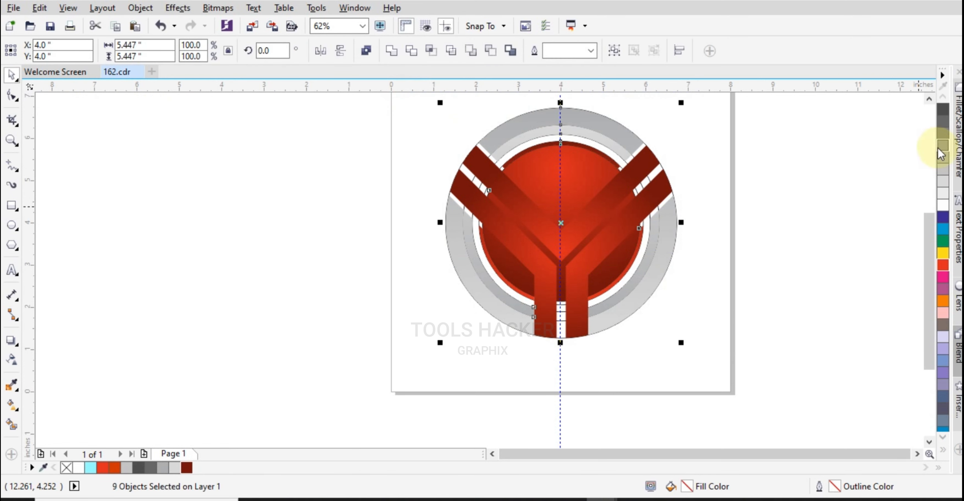
left_click(942, 449)
right_click(894, 98)
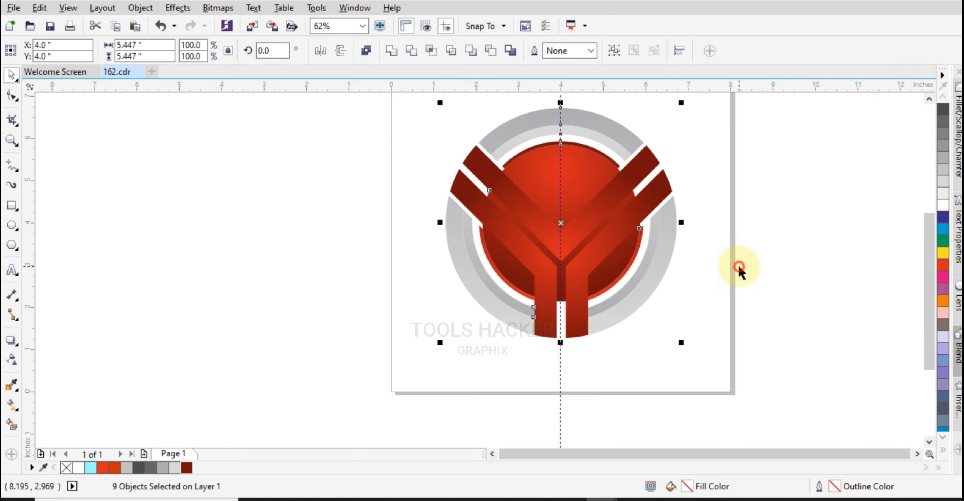
left_click(757, 247)
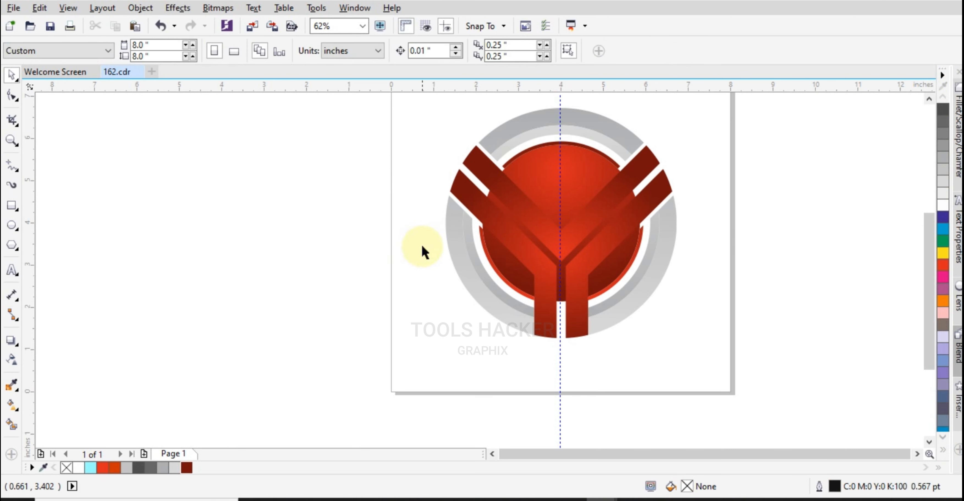
- Draw a flat ellipse about 5.23 by 0.53 inches just below the logo and fill it with black C100 M100 Y100 K100
left_click(12, 224)
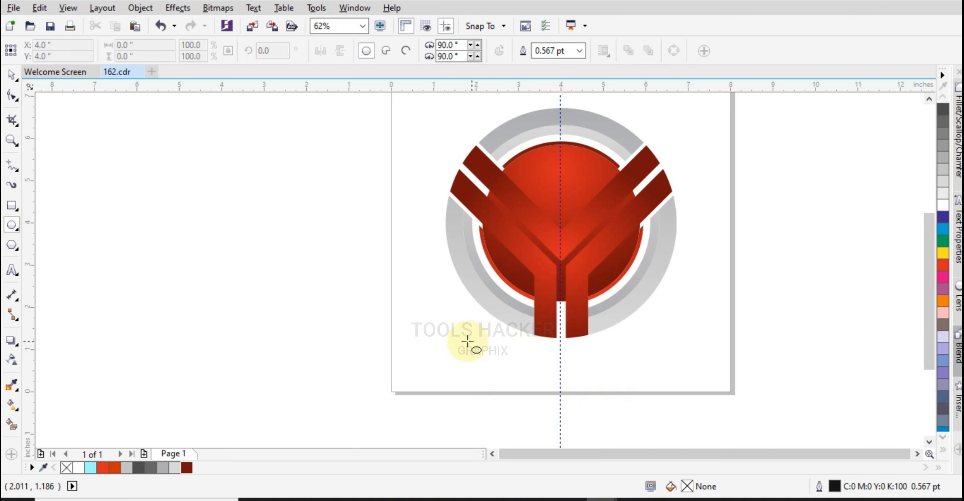
left_click_drag(447, 342, 670, 365)
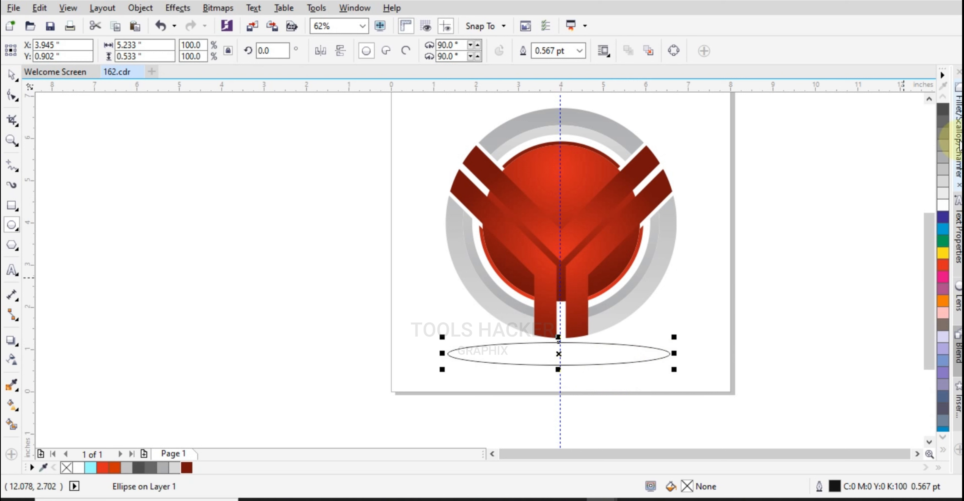
left_click(938, 108)
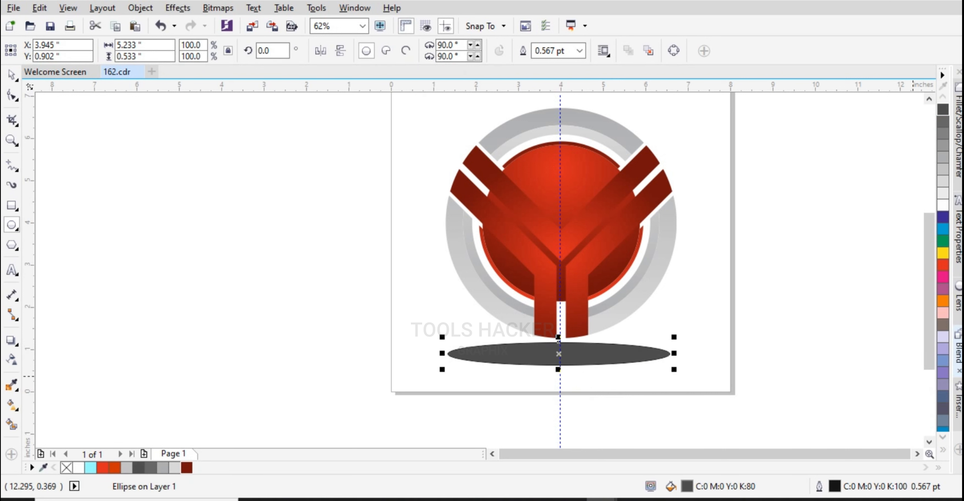
left_click(945, 438)
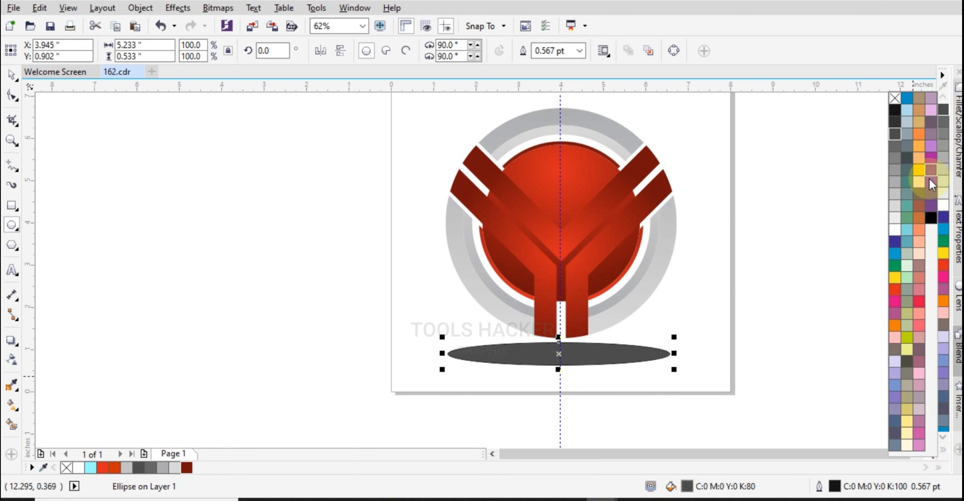
left_click(929, 219)
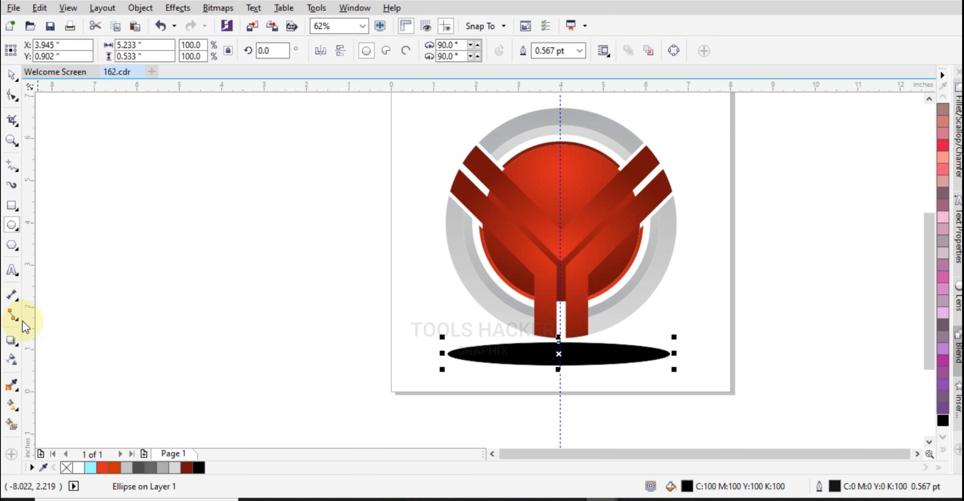
- Apply an elliptical fountain transparency to the black ellipse so it fades outwards as a soft shadow
left_click(11, 360)
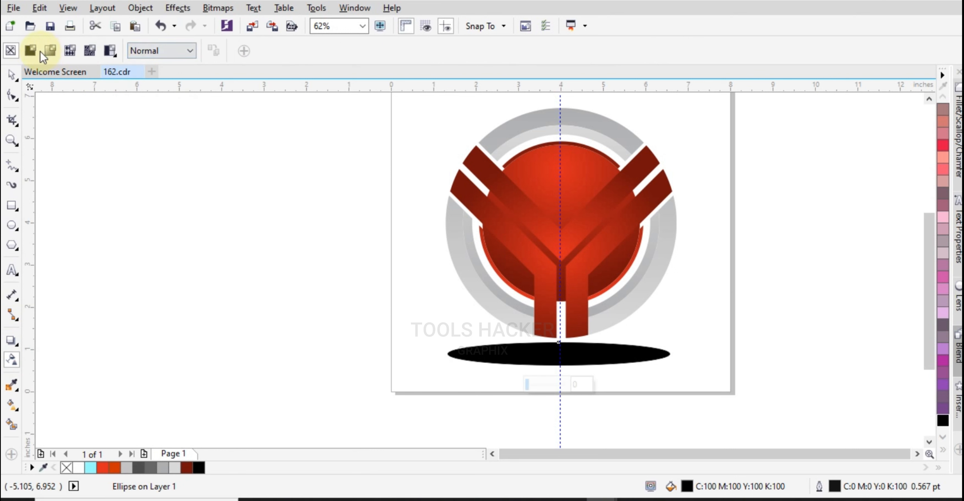
left_click(48, 51)
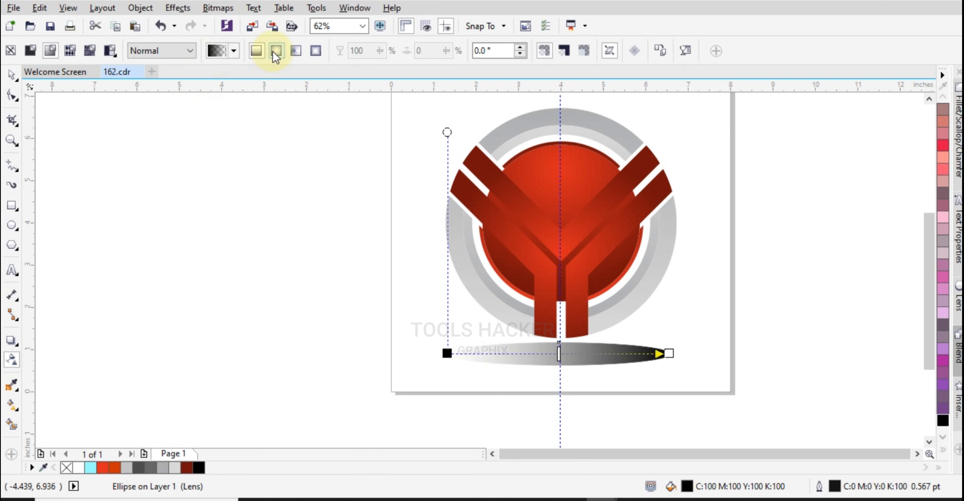
left_click(273, 52)
left_click(9, 75)
left_click(133, 134)
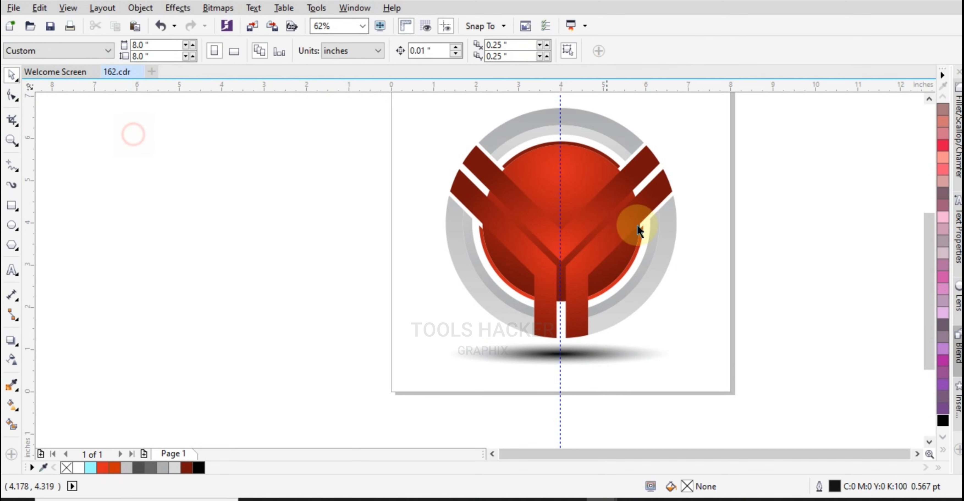
- Centre the black shadow ellipse horizontally on the outer grey ring of the logo
scroll(686, 285, "down", 2)
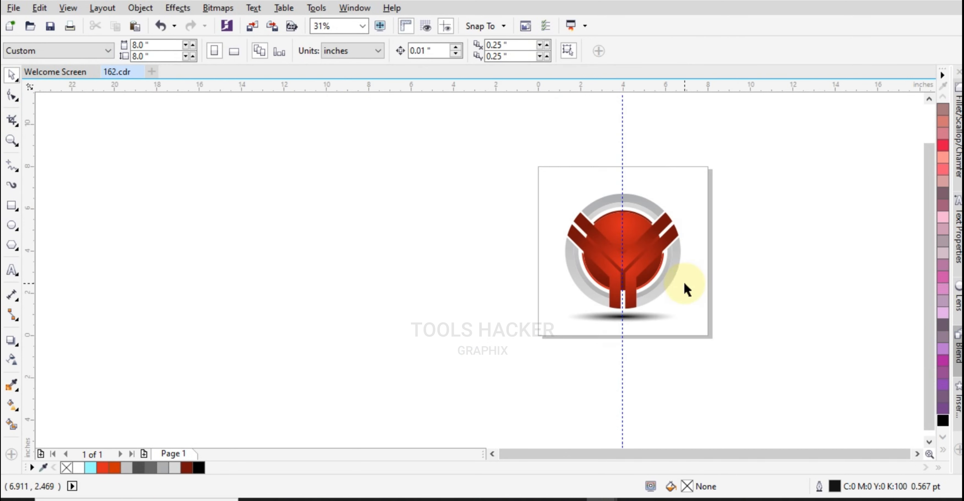
left_click(643, 322)
left_click(641, 204, "shift")
left_click(727, 192)
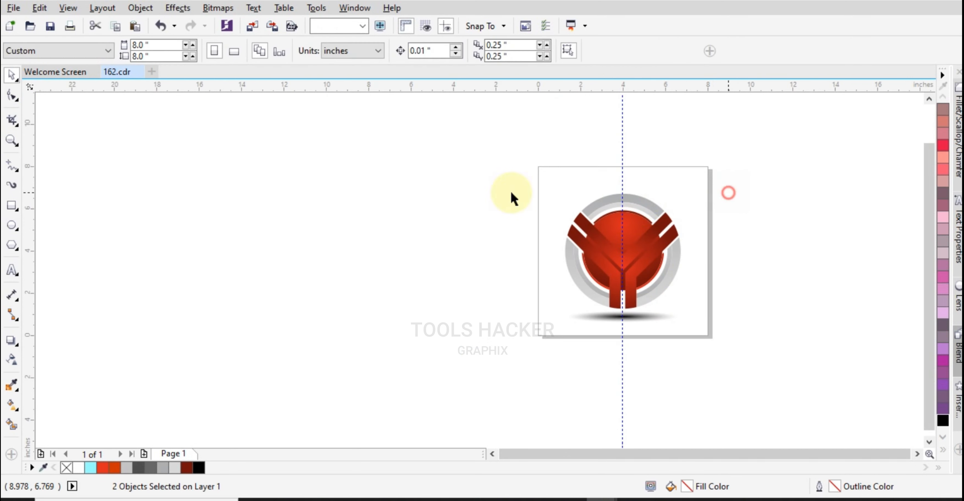
- Add a page-sized 8 by 8 inch rectangle behind the logo and give it a linear black-to-white fountain fill
left_click(15, 147)
left_click_drag(491, 151, 747, 339)
left_click(17, 78)
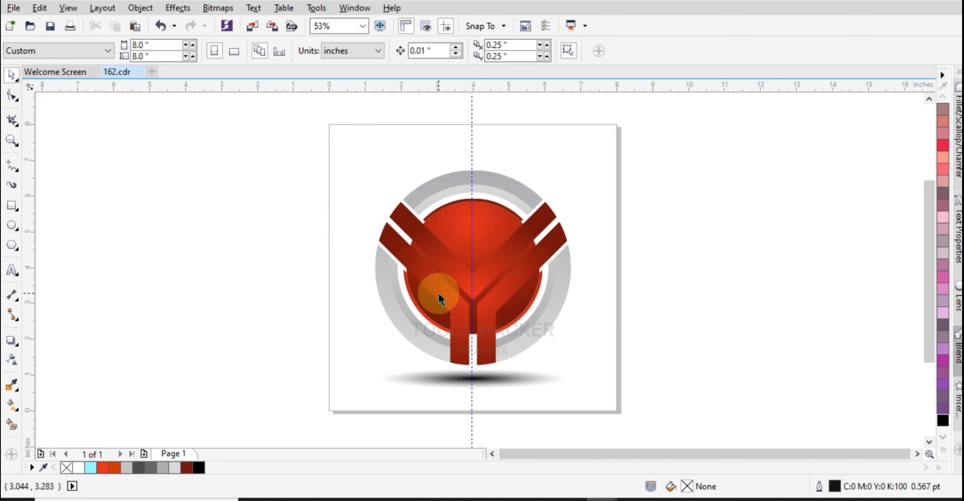
double_click(11, 205)
left_click(12, 404)
left_click(30, 50)
left_click(50, 51)
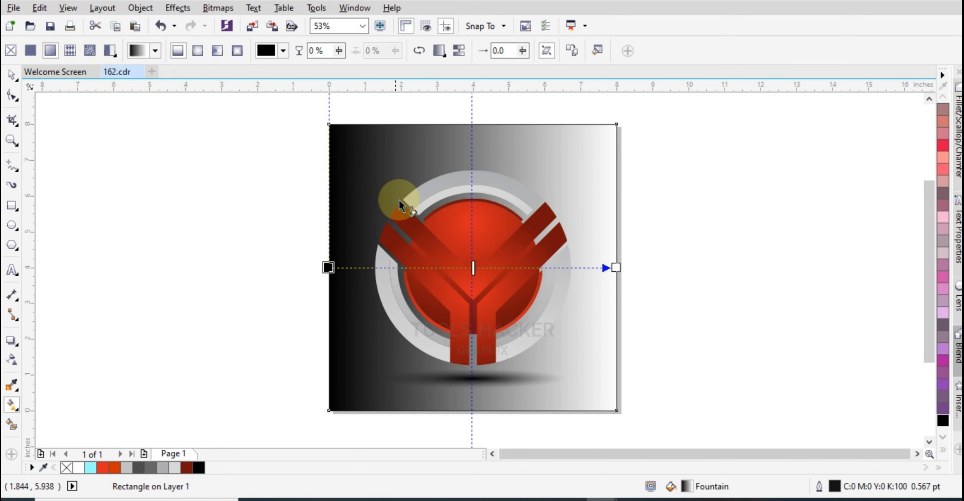
- Rotate the background rectangle 90 degrees clockwise so its gradient runs from black above to white below, and preview the design full screen
left_click(11, 76)
left_click(616, 163)
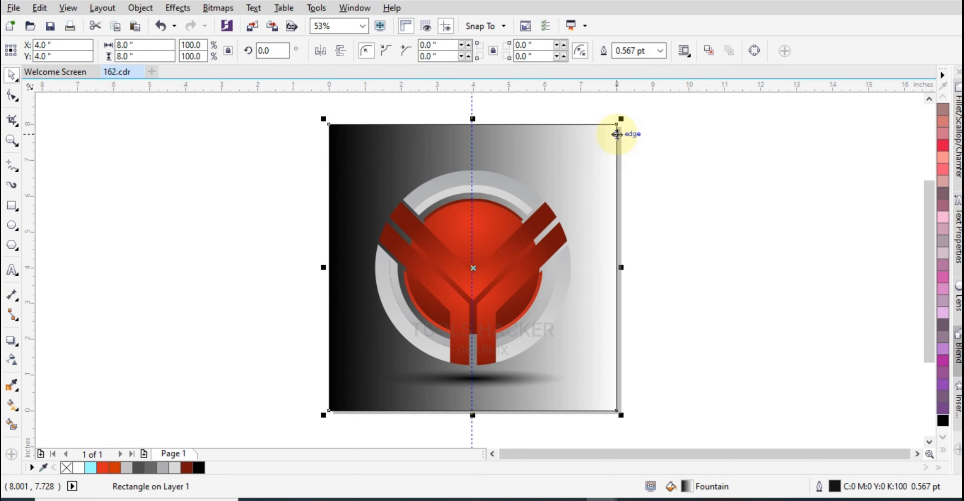
left_click(616, 135)
left_click_drag(622, 121, 597, 376)
left_click(668, 302)
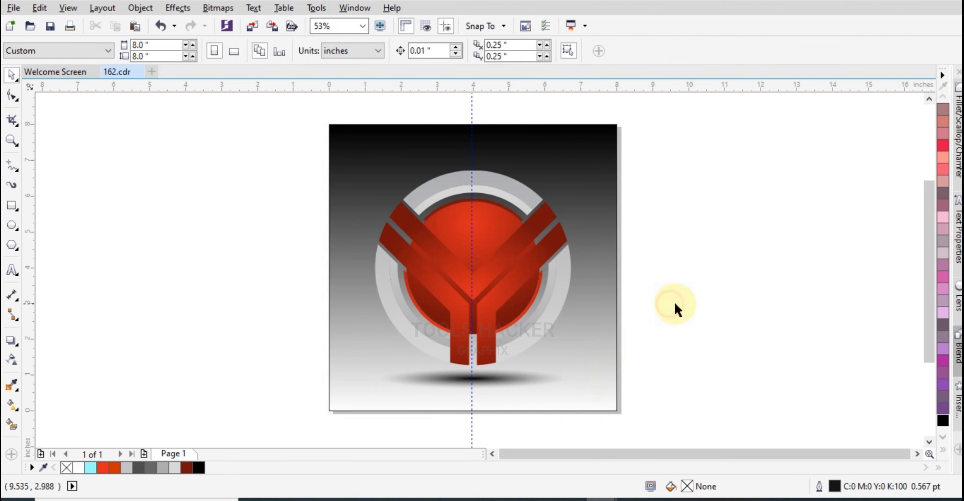
key("F9")
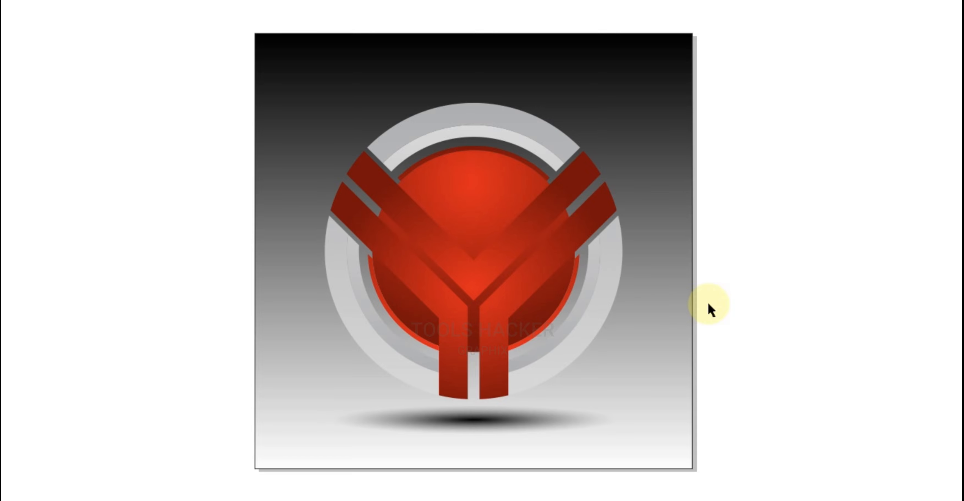
left_click(955, 239)
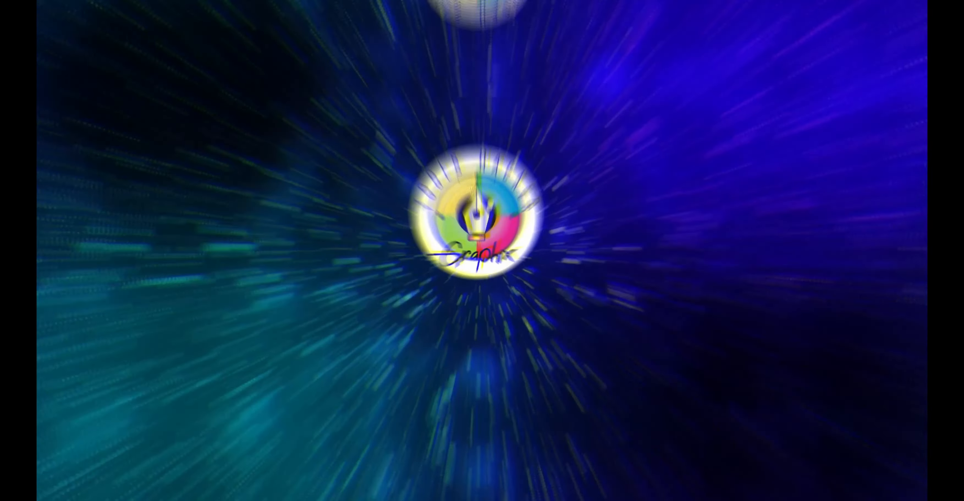